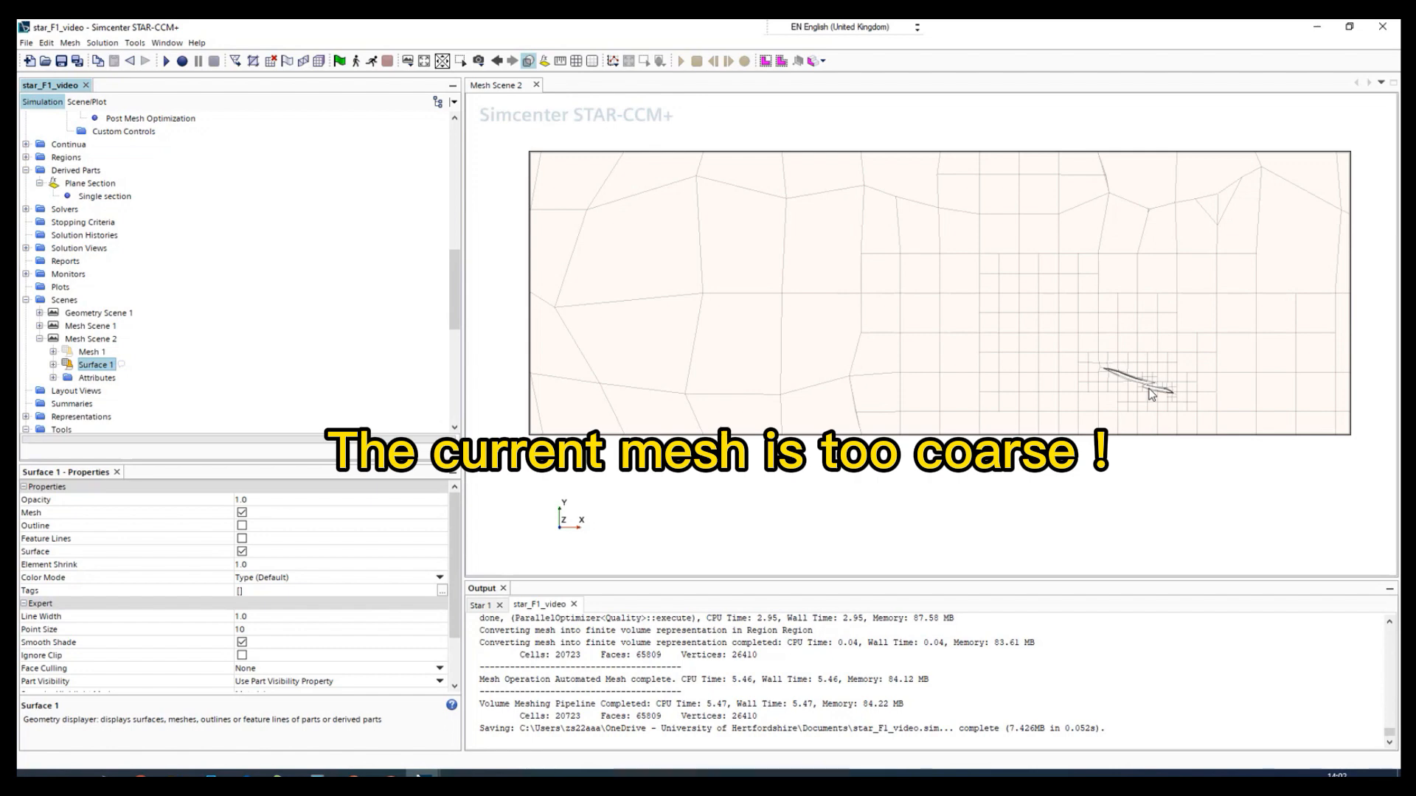
- Examine the mesh density around the wing section and across the surrounding domain in Mesh Scene 2
left_click(1136, 480)
scroll(1139, 398, "up", 5)
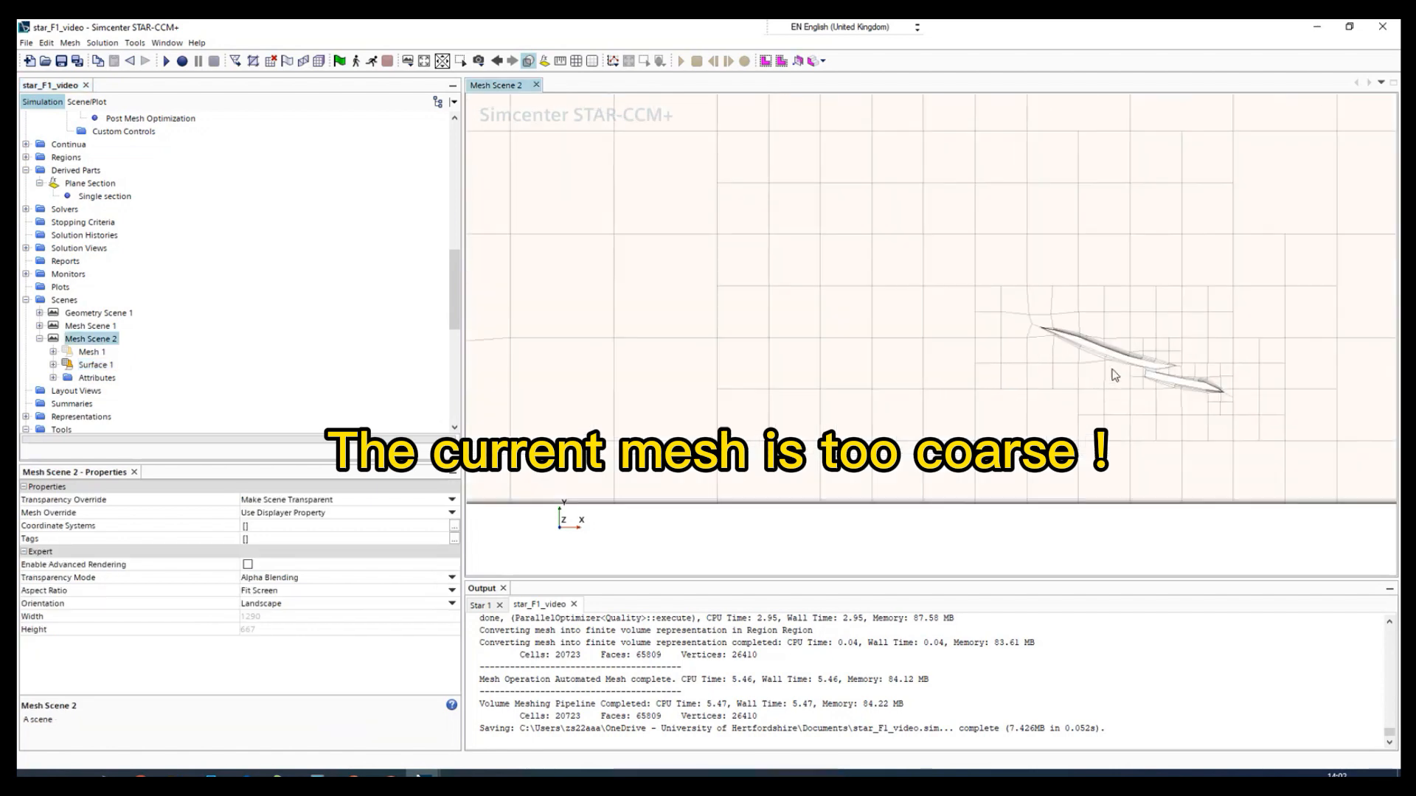
scroll(1182, 362, "up", 2)
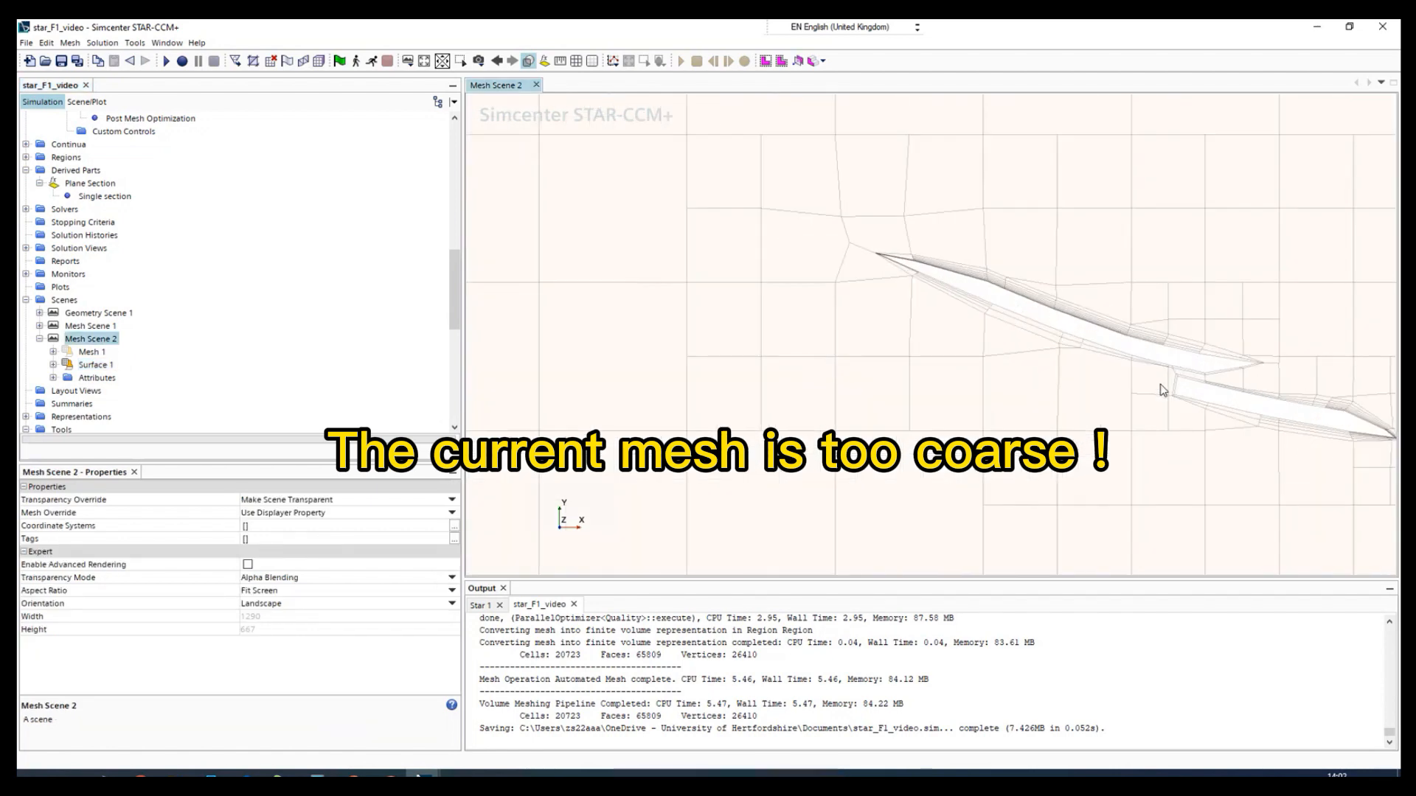
scroll(995, 370, "down", 2)
scroll(1011, 371, "down", 2)
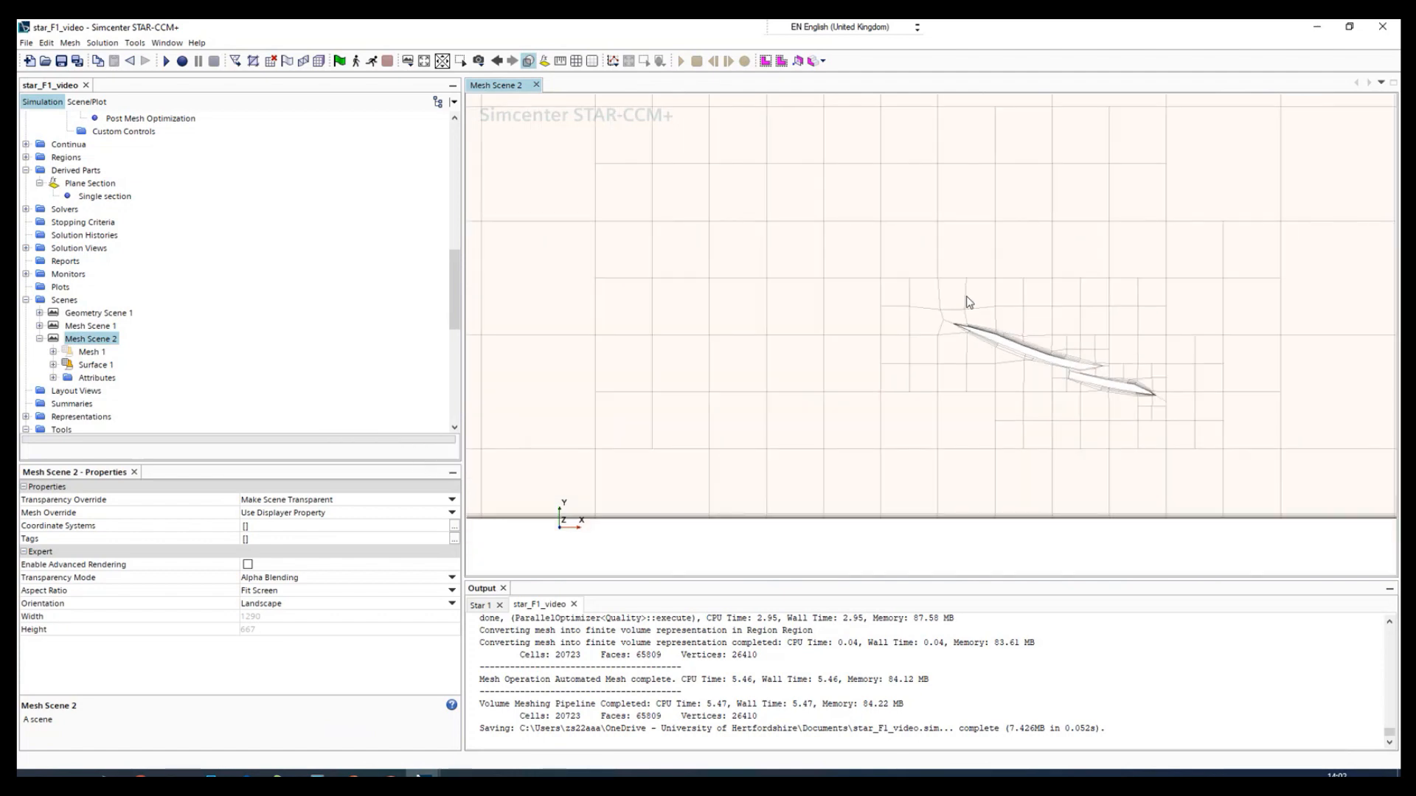
scroll(981, 398, "down", 3)
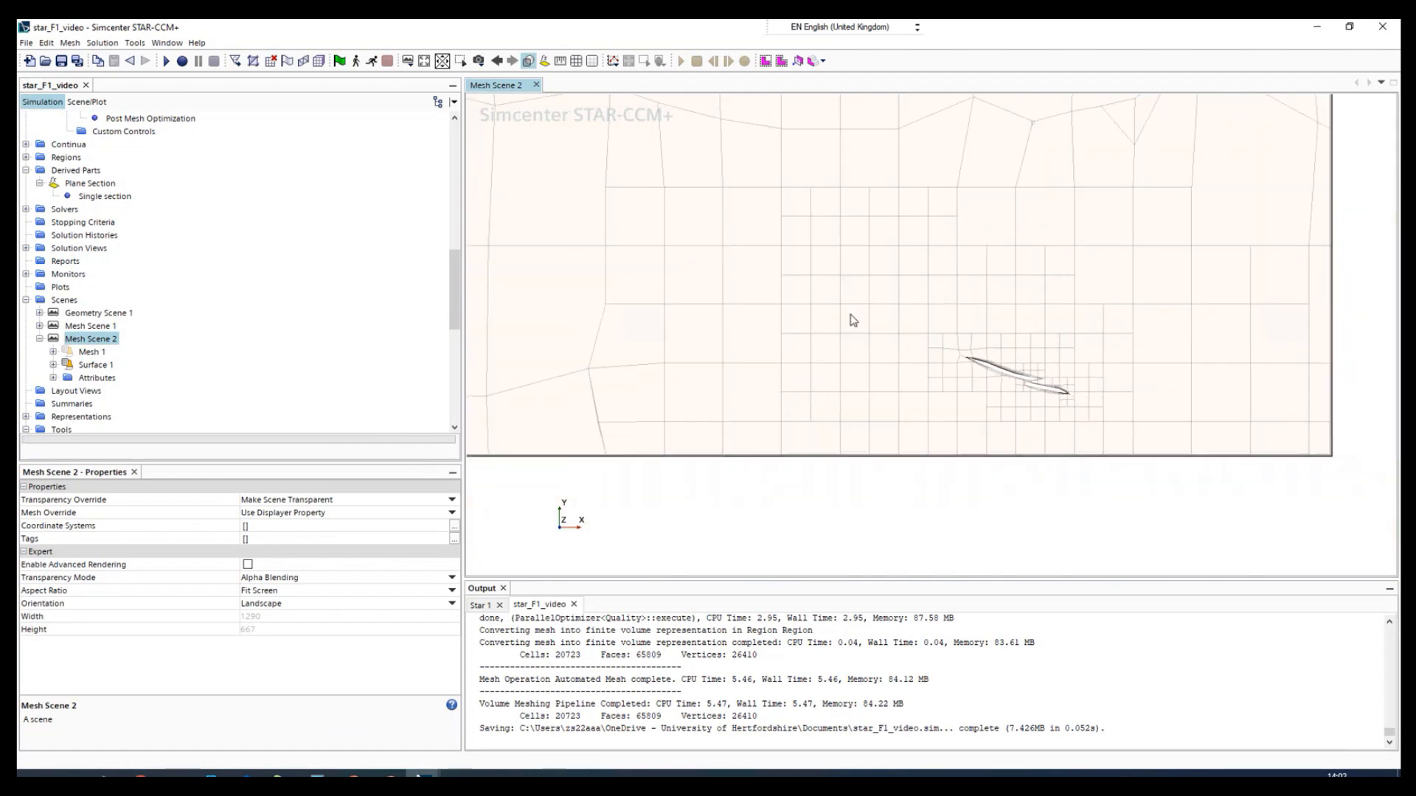
scroll(707, 334, "down", 1)
scroll(707, 334, "down", 2)
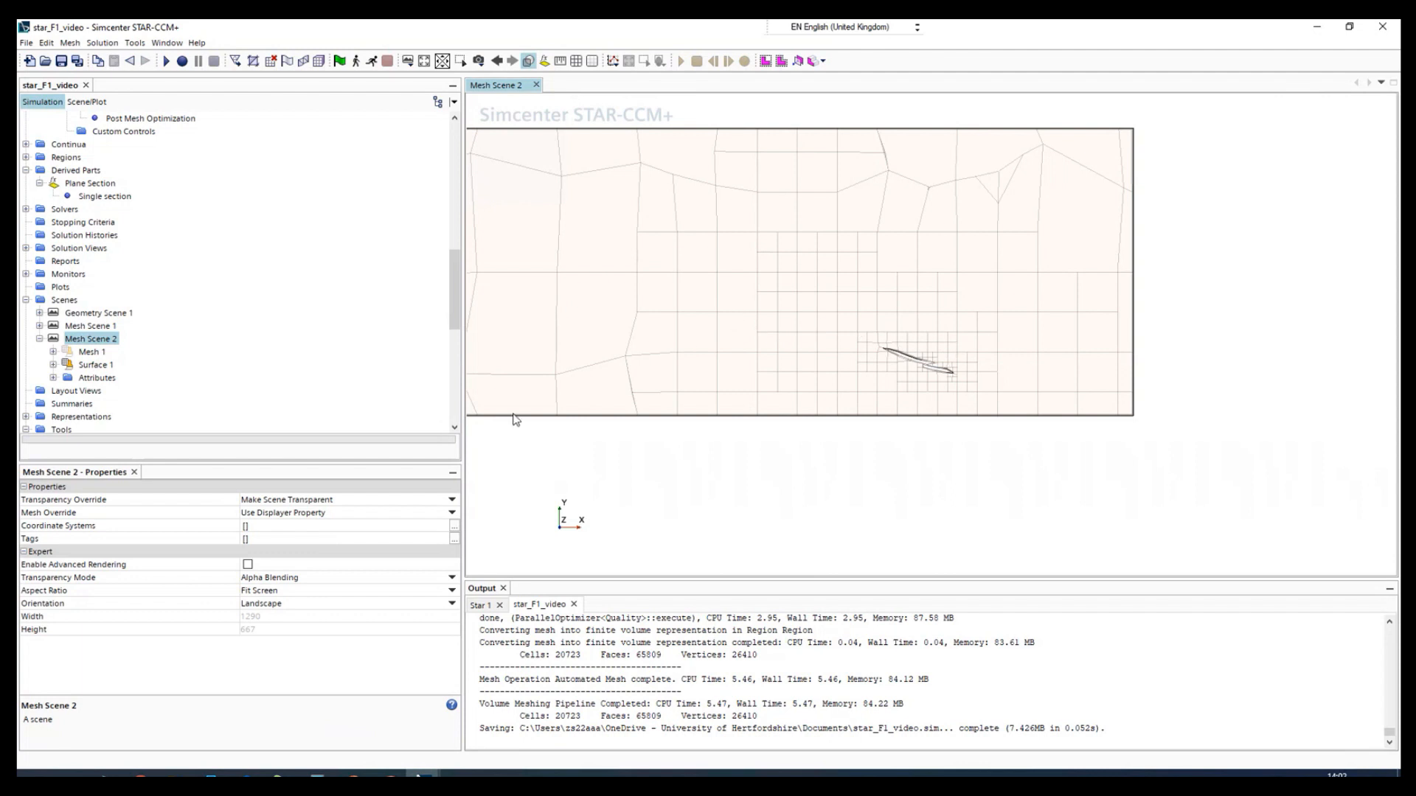
- Show the Mesh 1 displayer and hide the Surface 1 displayer in Mesh Scene 2
scroll(53, 239, "up", 2)
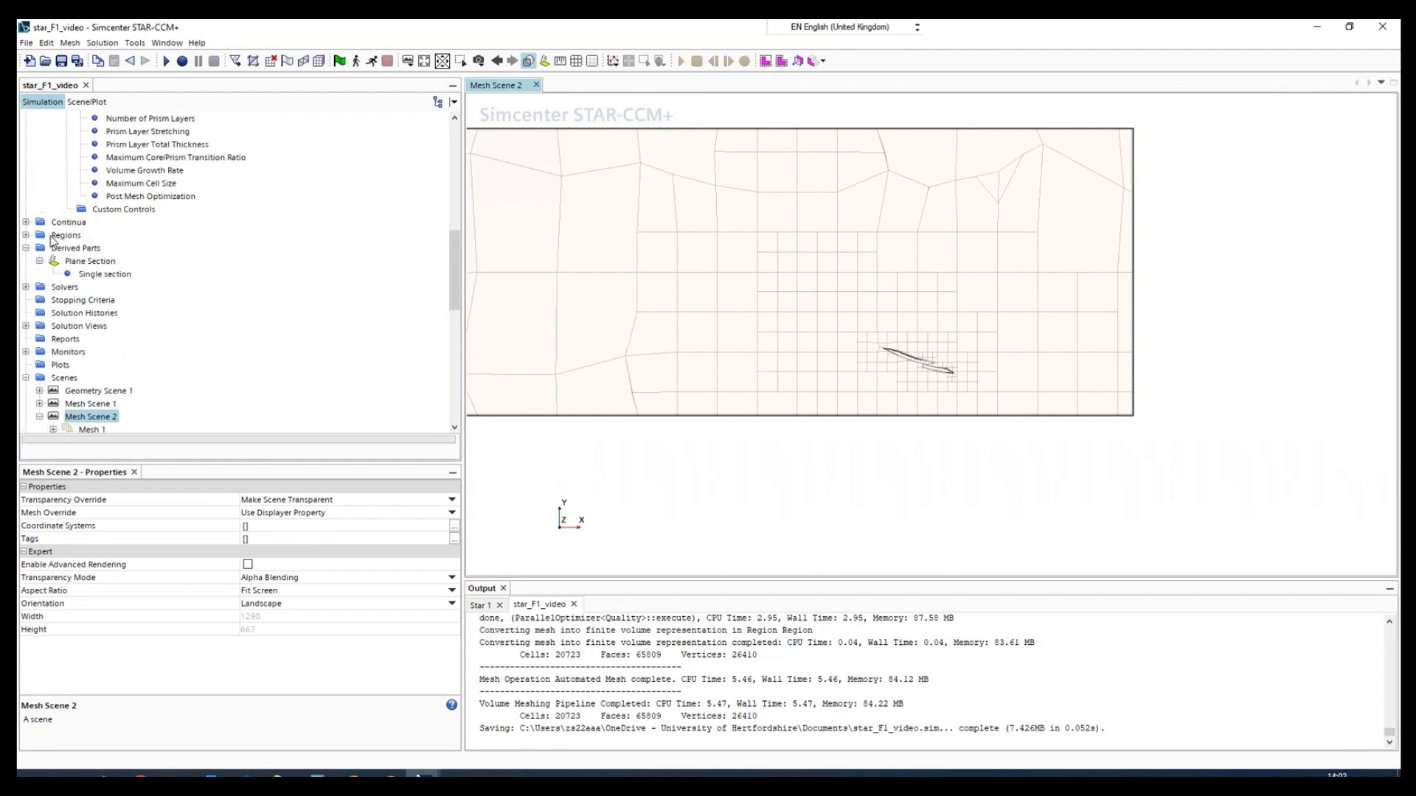
scroll(53, 240, "up", 10)
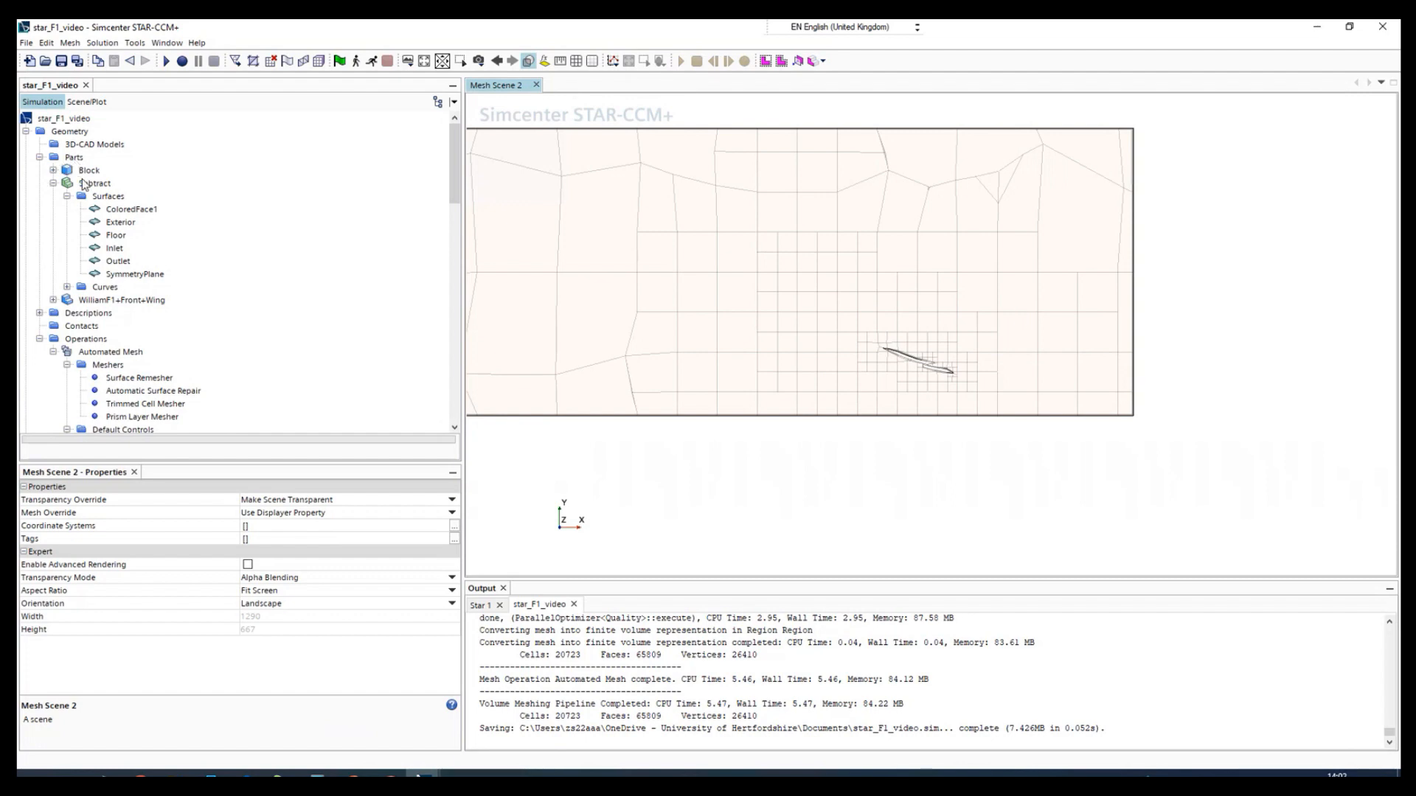
left_click(73, 158)
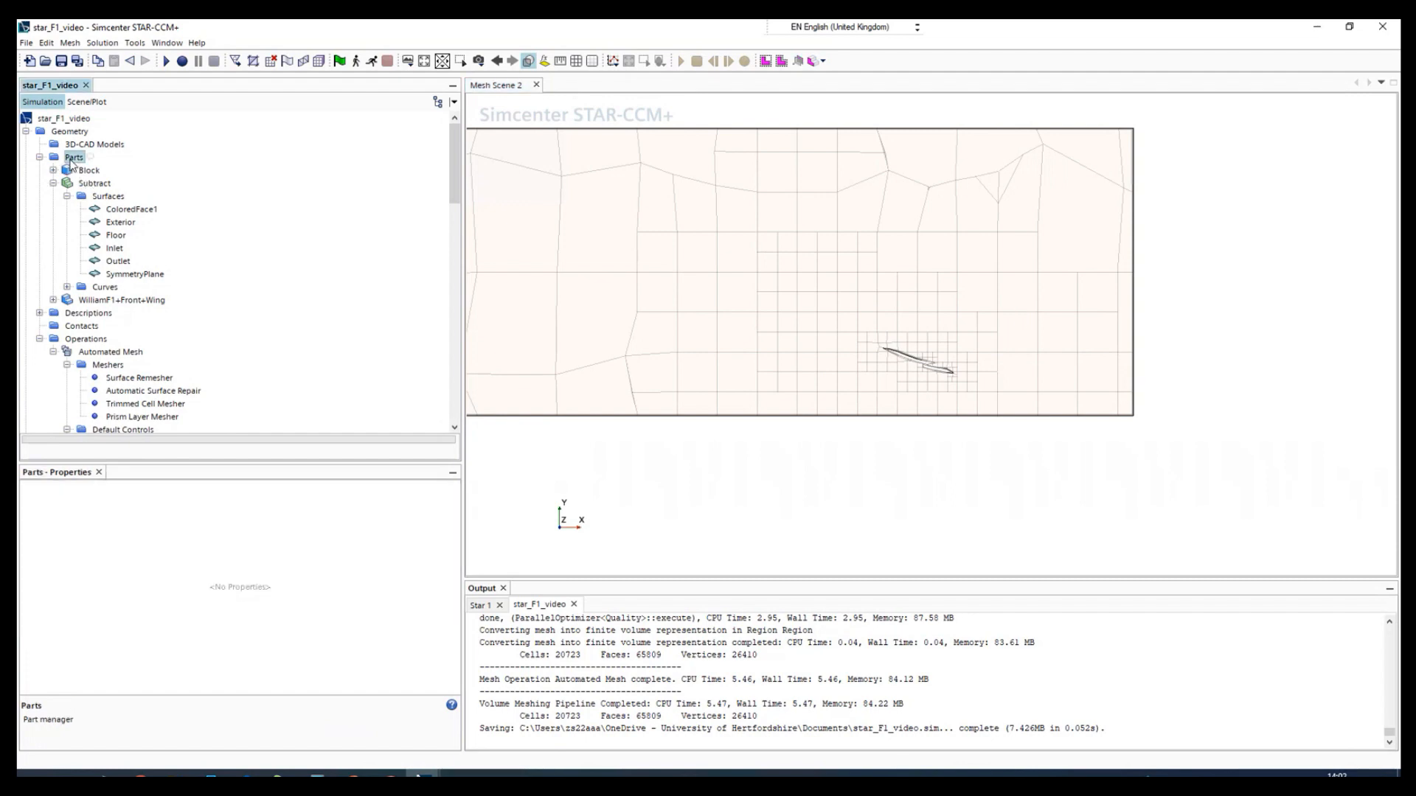
left_click_drag(1083, 356, 662, 359)
left_click(78, 103)
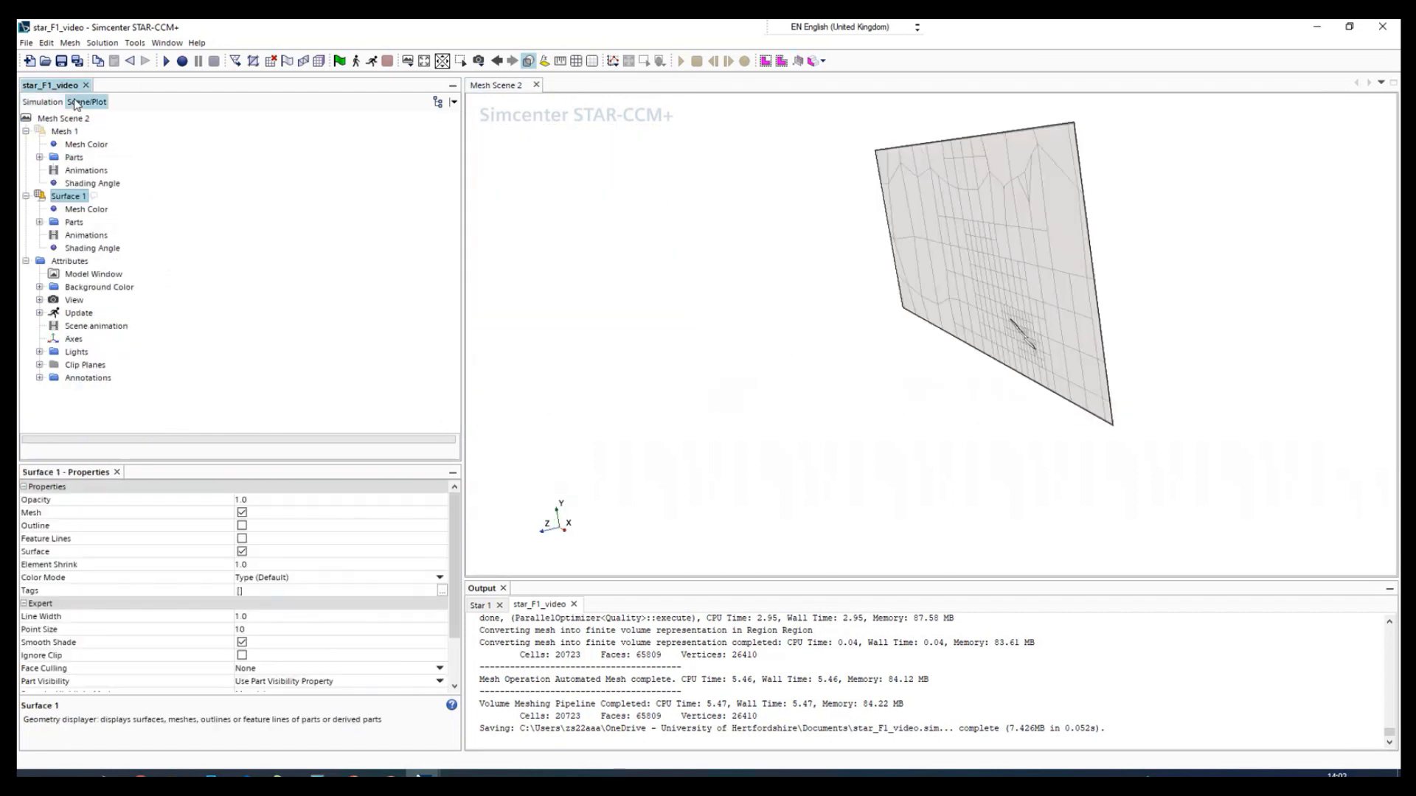
left_click(41, 133)
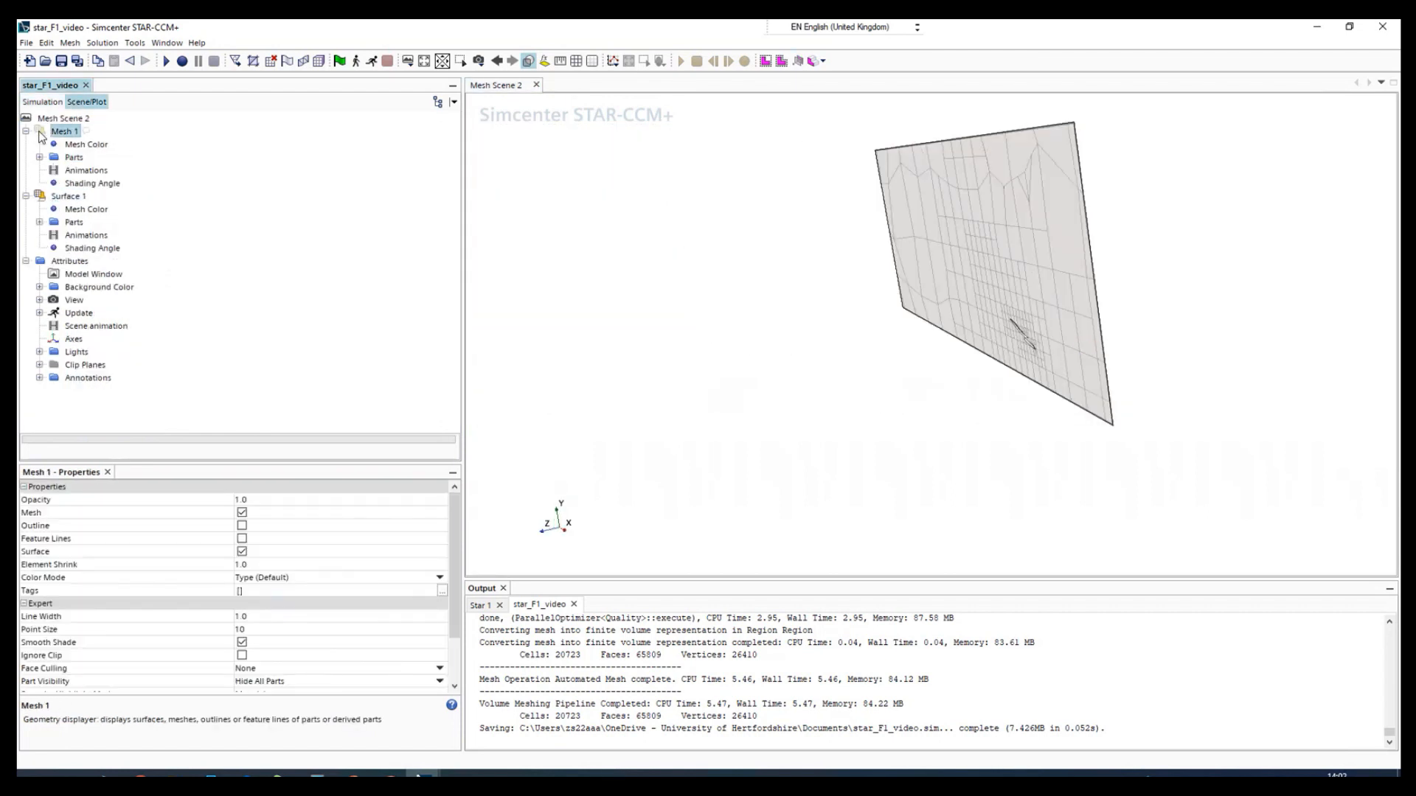
left_click(39, 196)
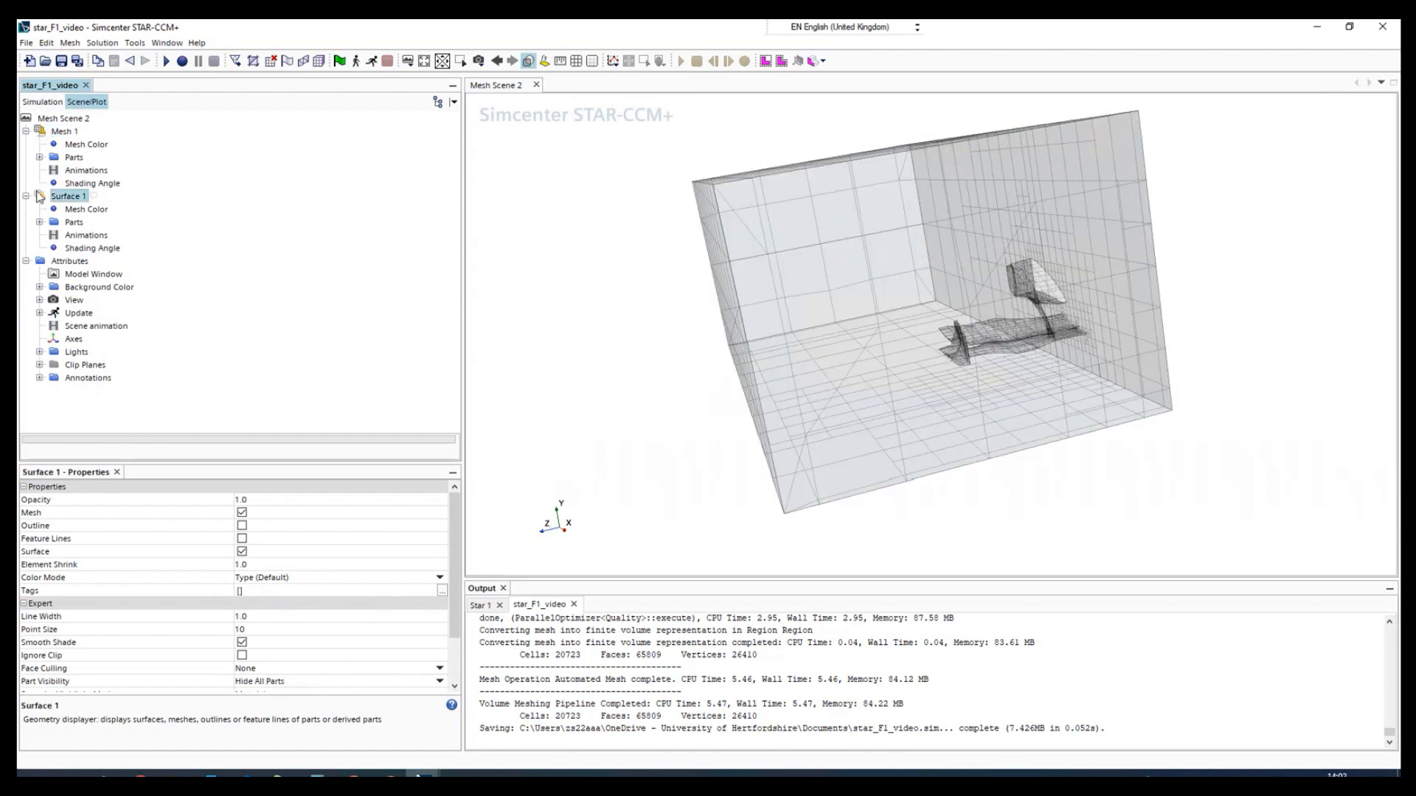
left_click_drag(992, 414, 774, 418)
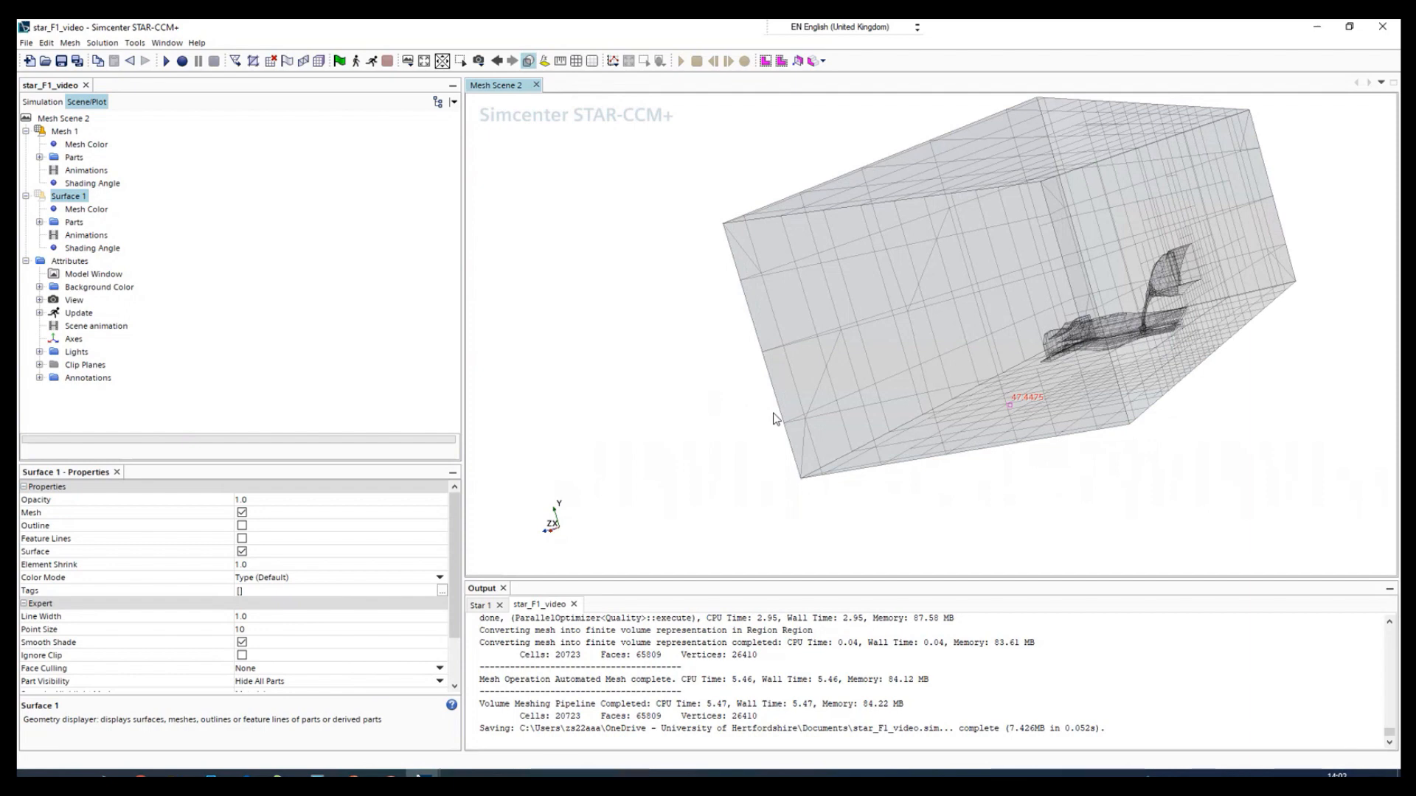
left_click_drag(773, 414, 869, 404)
- Start a new block shape part and snap it to the WilliamF1+Front+Wing part
left_click(40, 107)
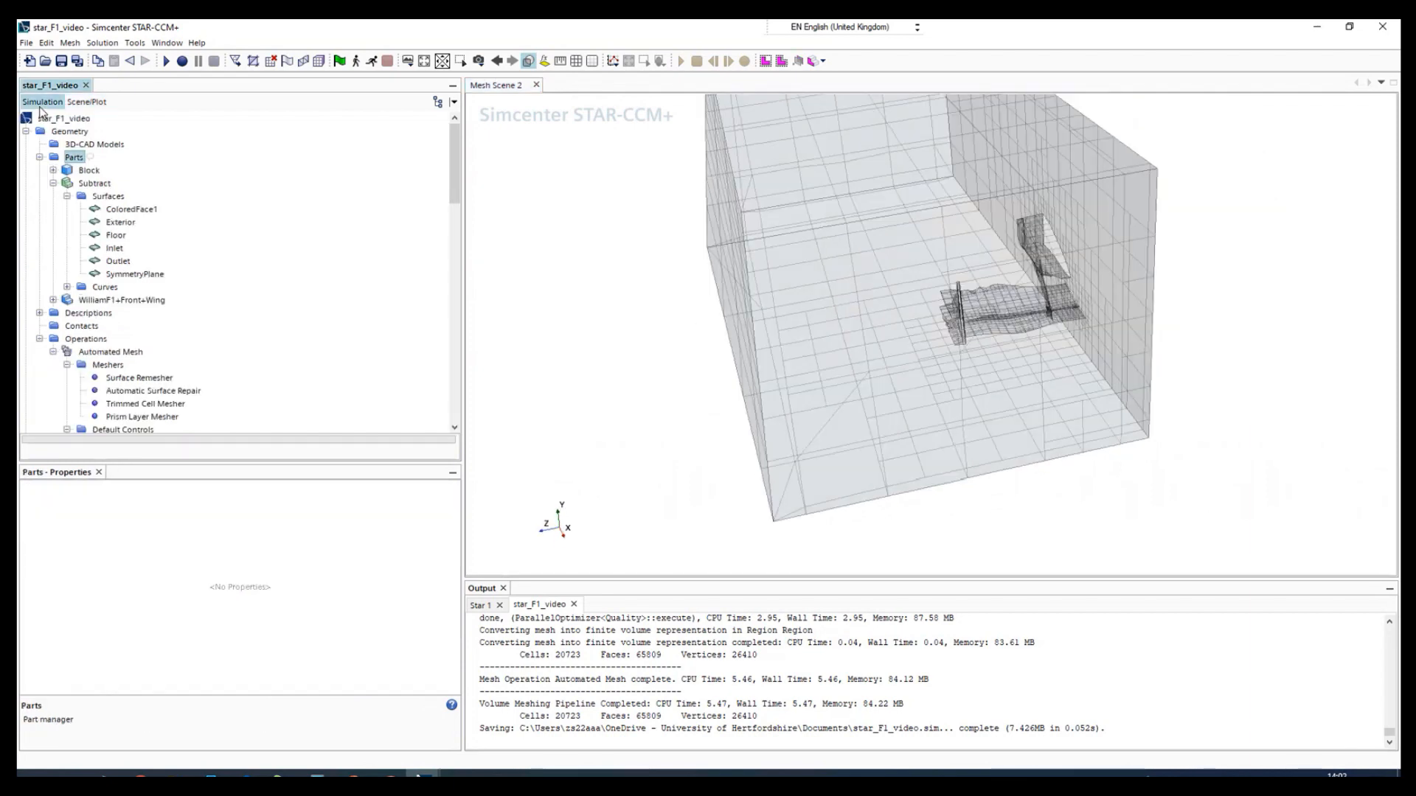
right_click(71, 159)
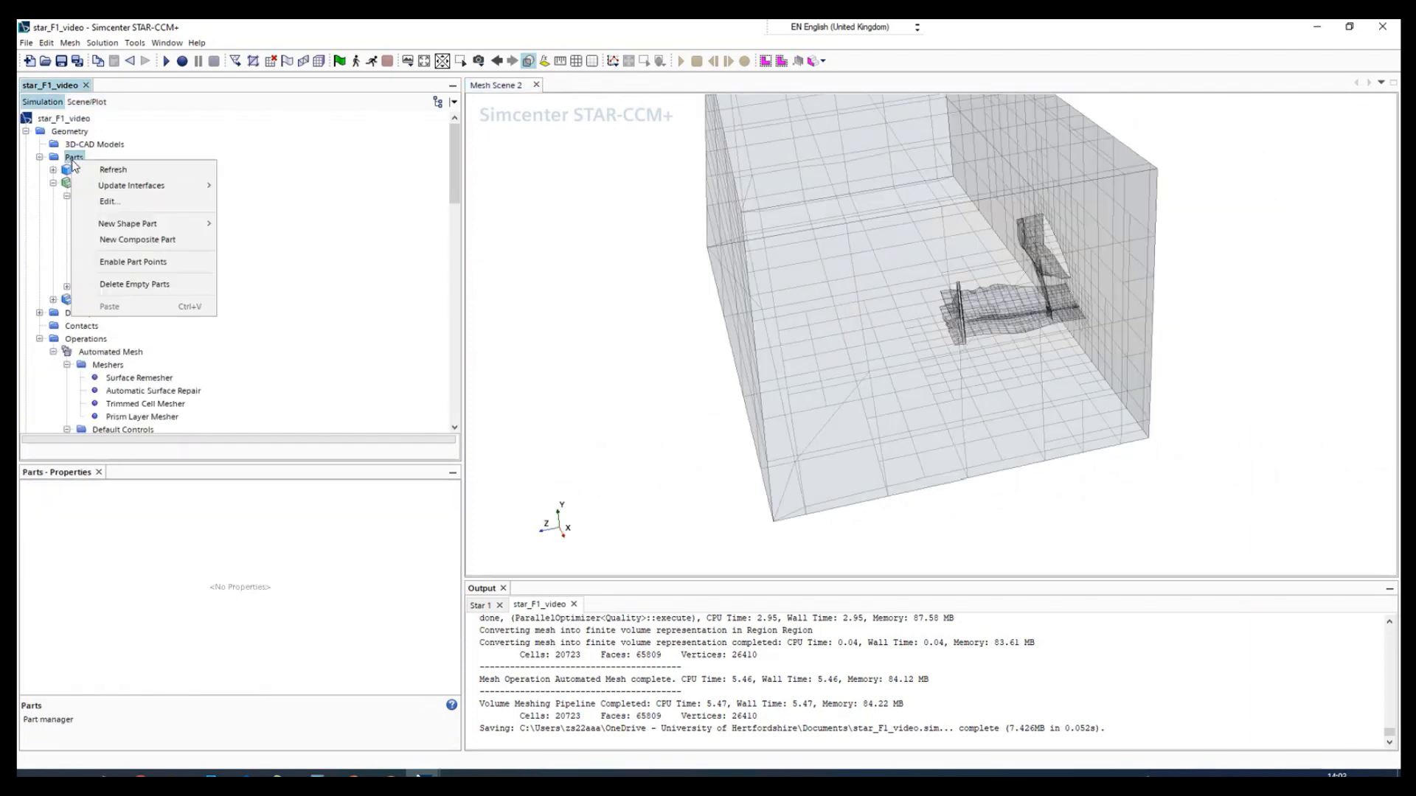
mouse_move(121, 227)
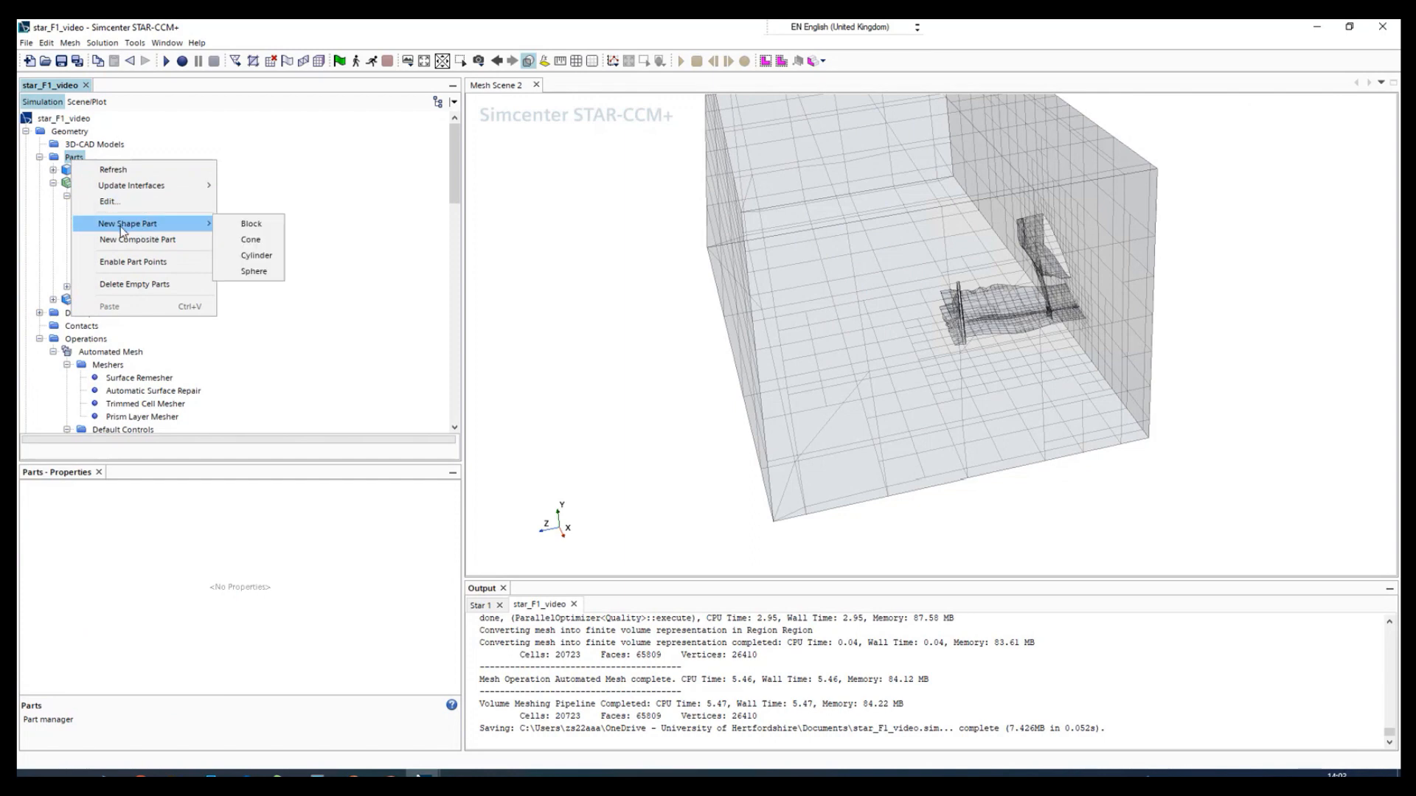
left_click(252, 224)
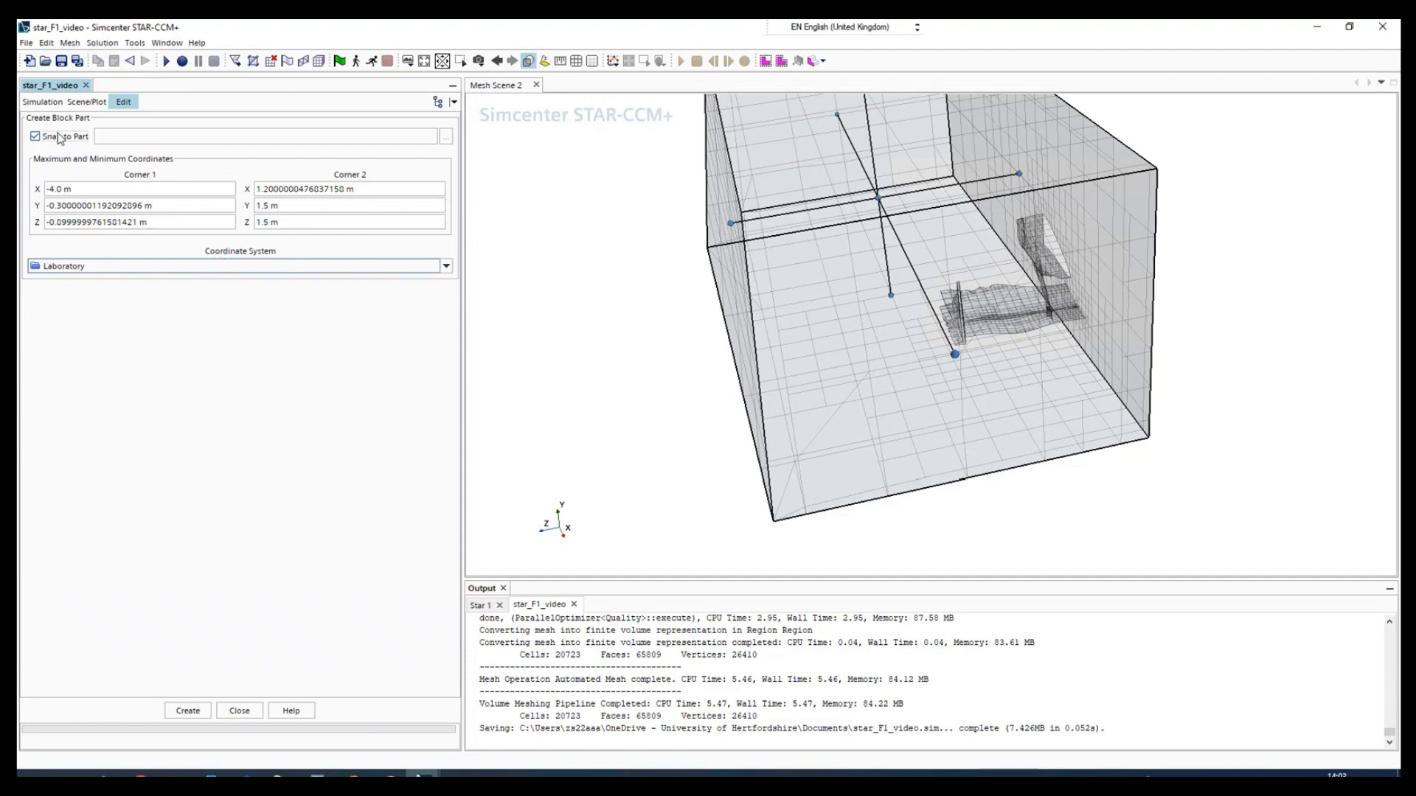
left_click(156, 139)
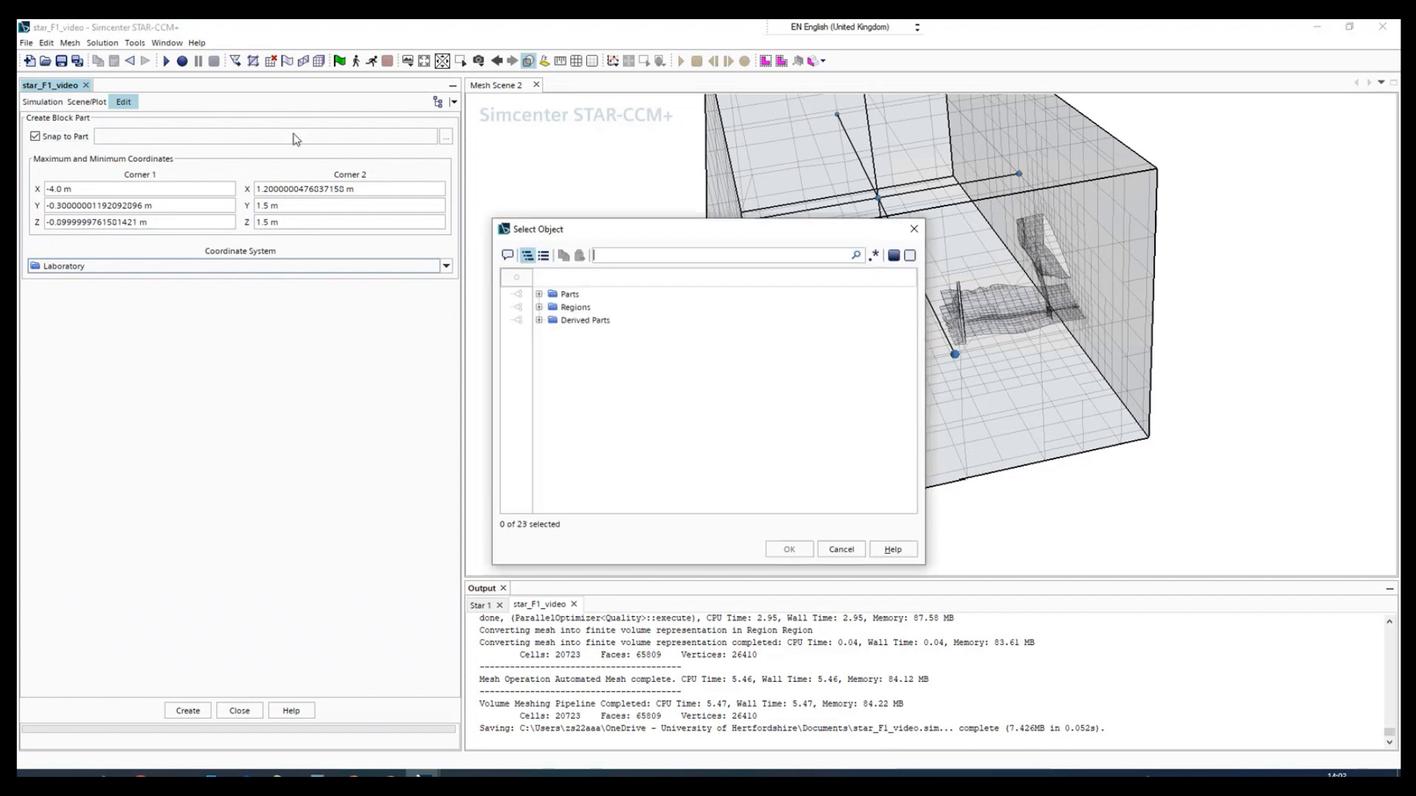
left_click(568, 295)
left_click(539, 294)
left_click(582, 333)
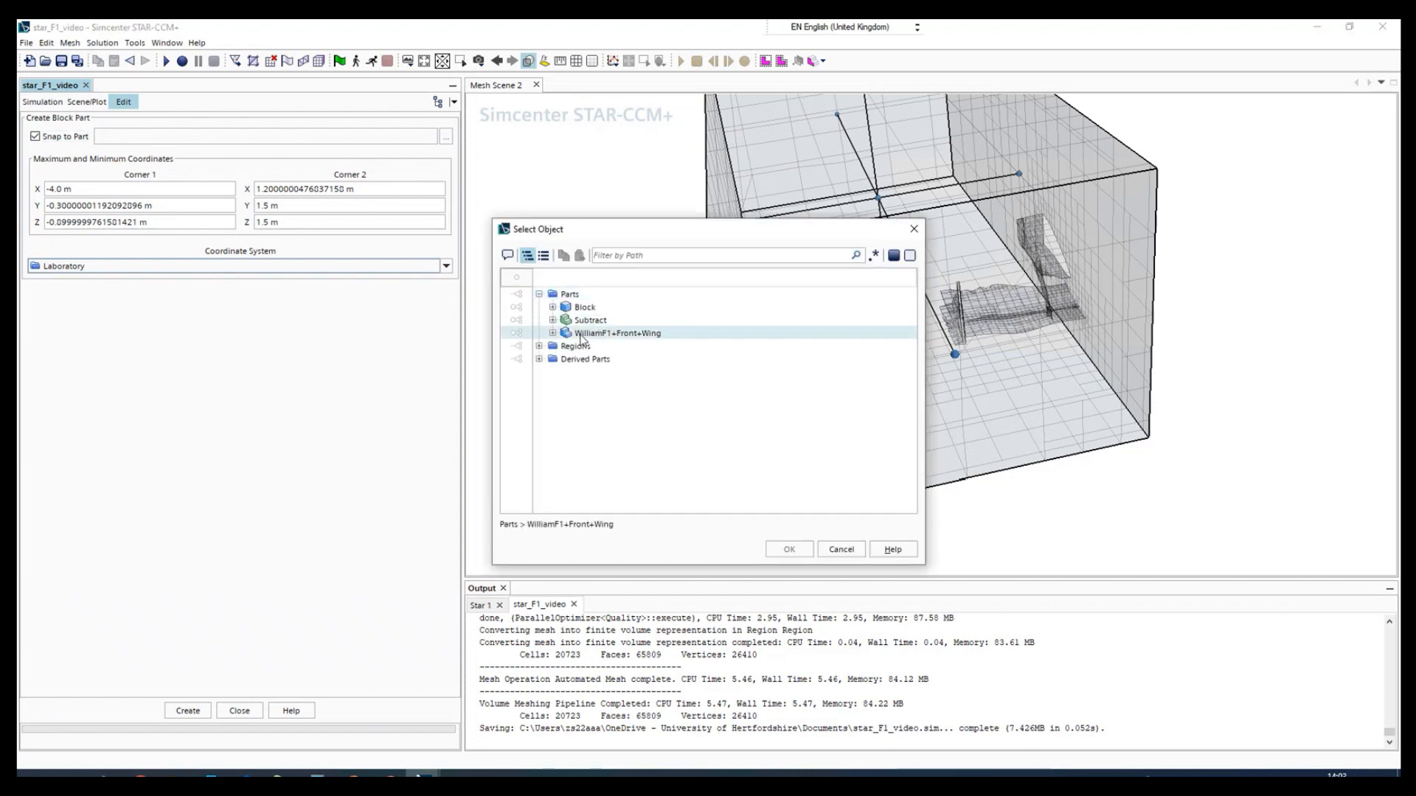
left_click(552, 333)
left_click(600, 334)
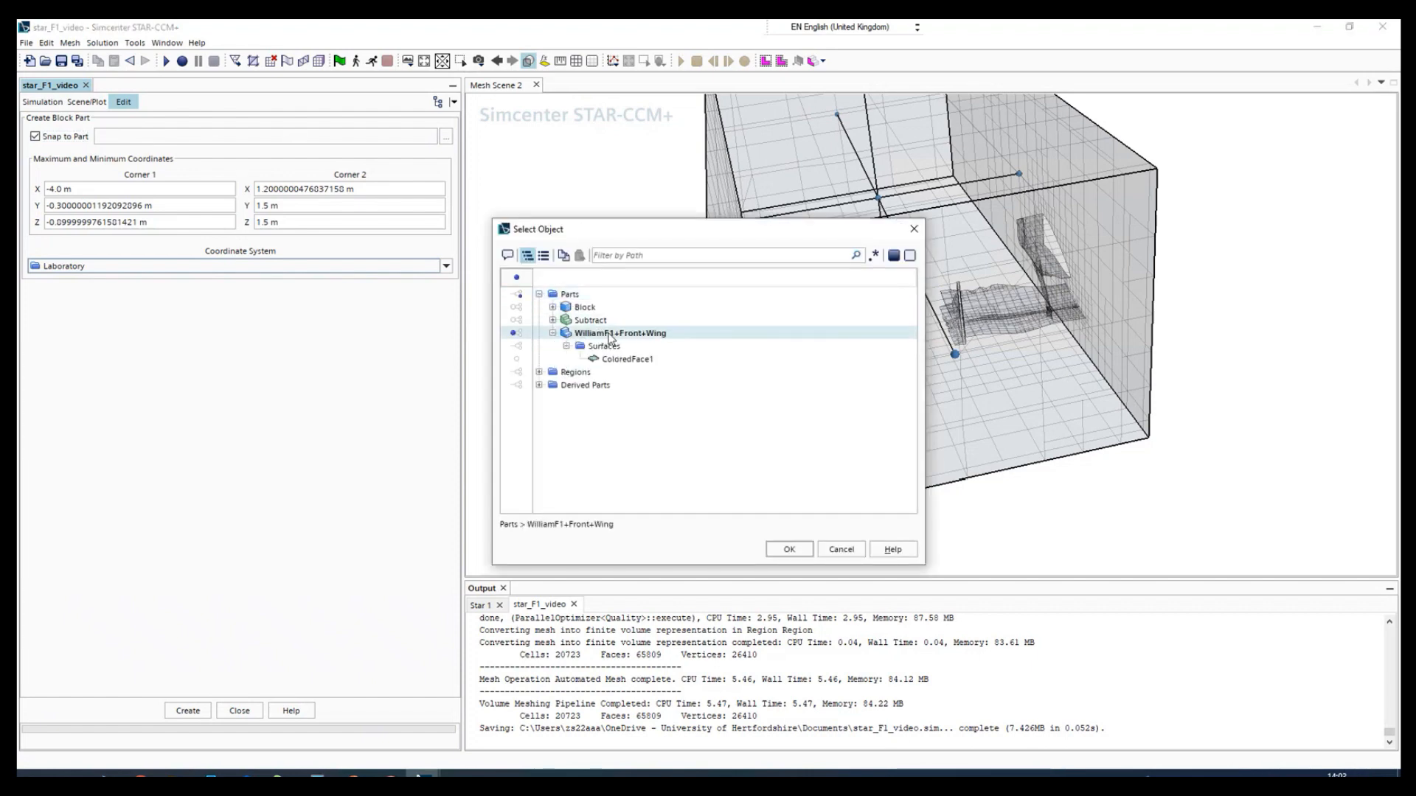
left_click(803, 559)
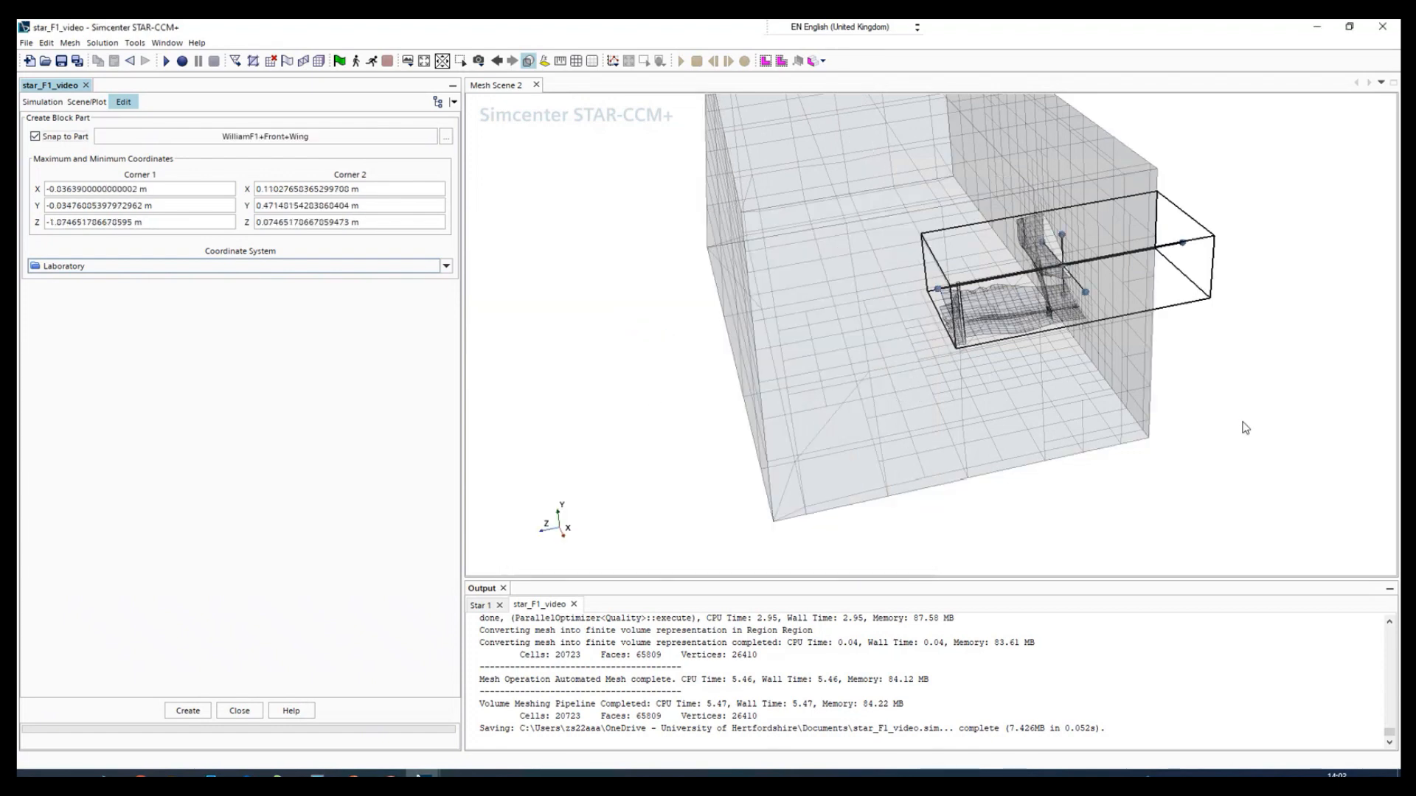
- Check the block's extents around the wing, create the block part and close its editor
left_click_drag(1244, 427, 994, 340)
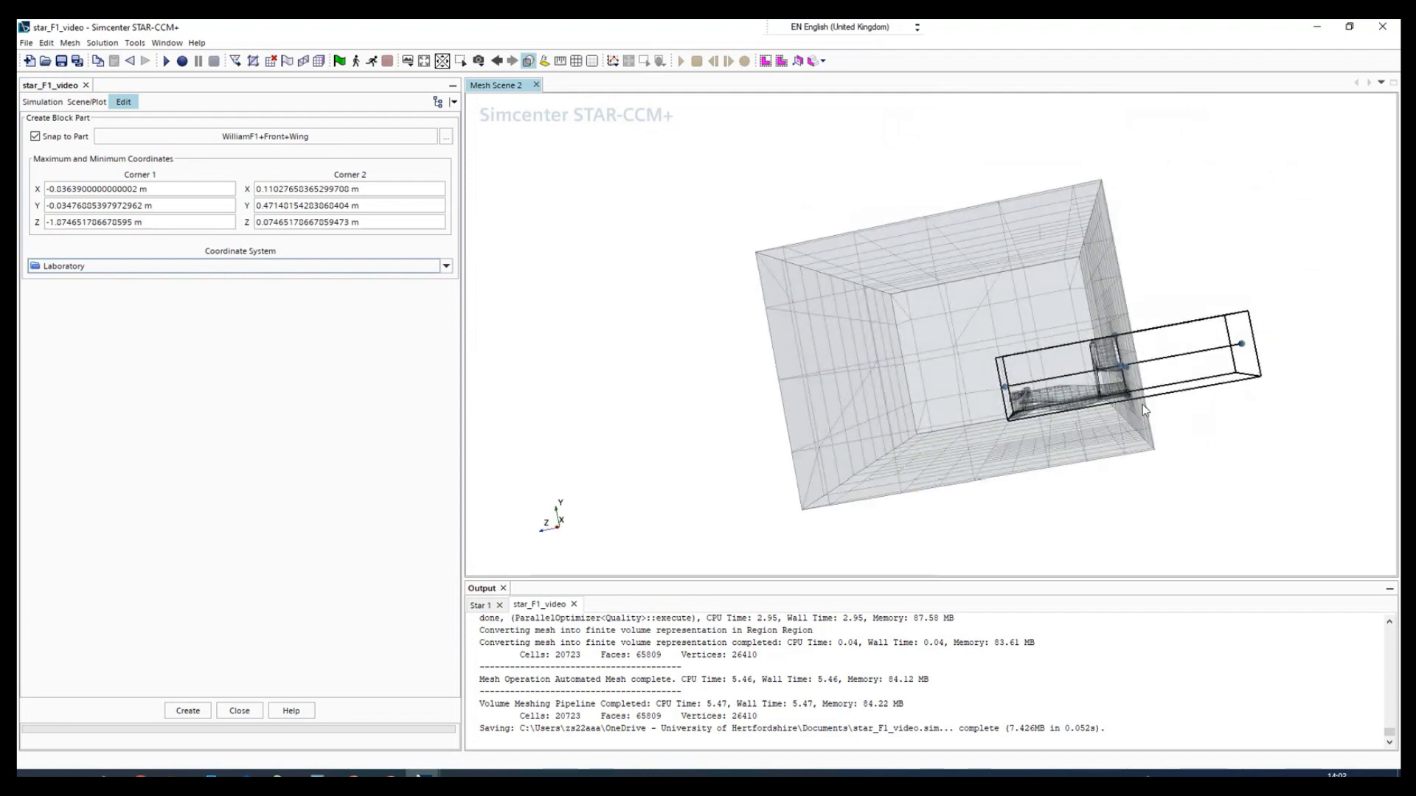
left_click_drag(1248, 472, 1341, 472)
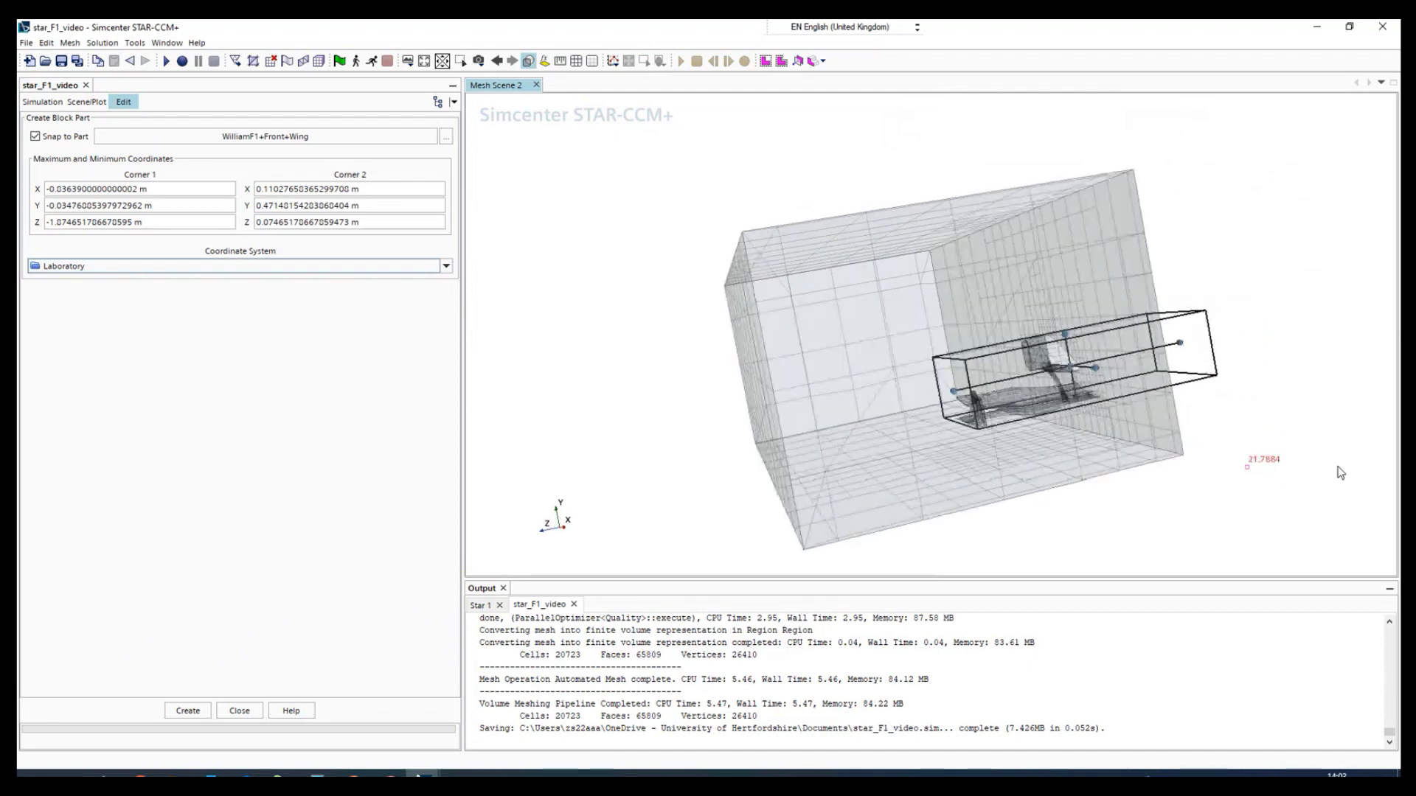
left_click(189, 711)
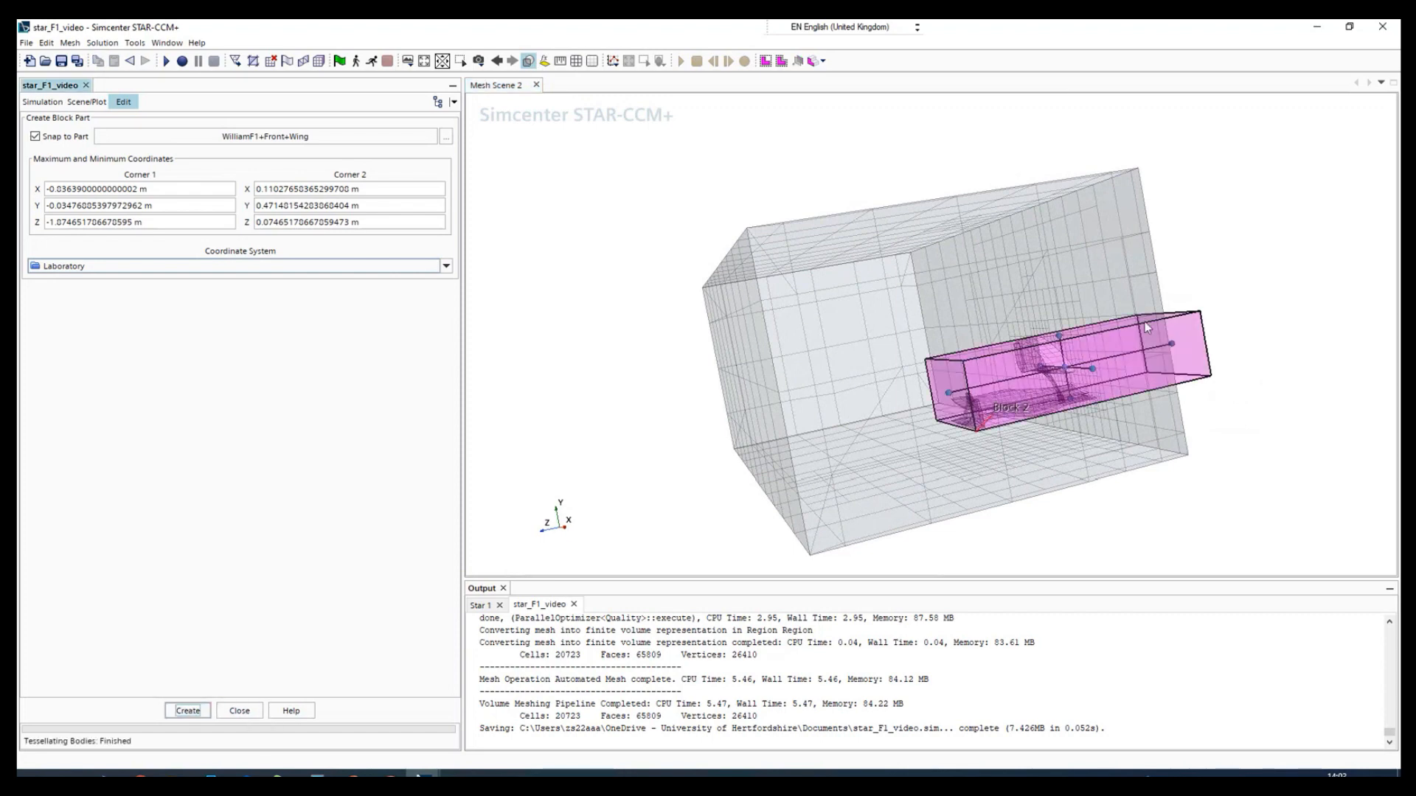
left_click(239, 711)
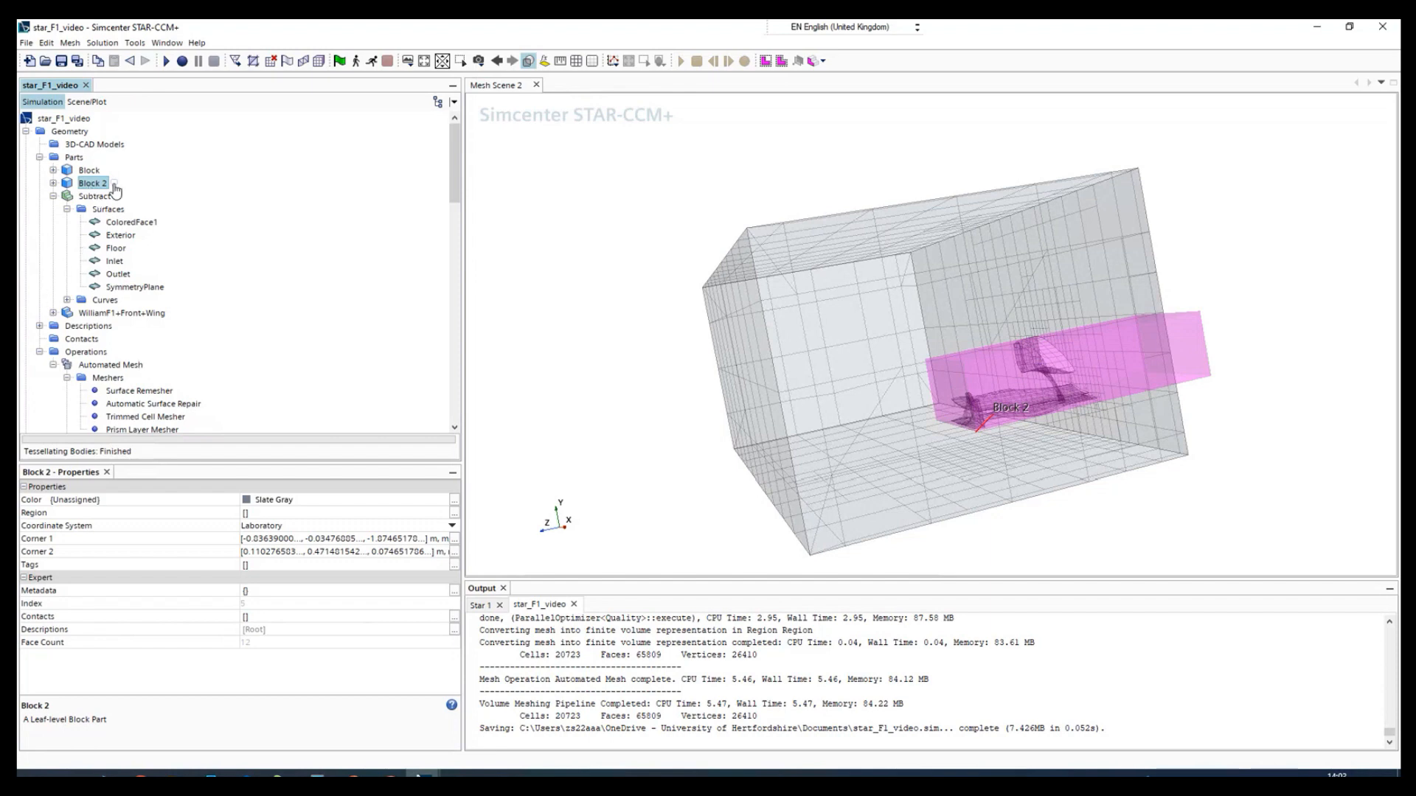
left_click(53, 183)
left_click(80, 197)
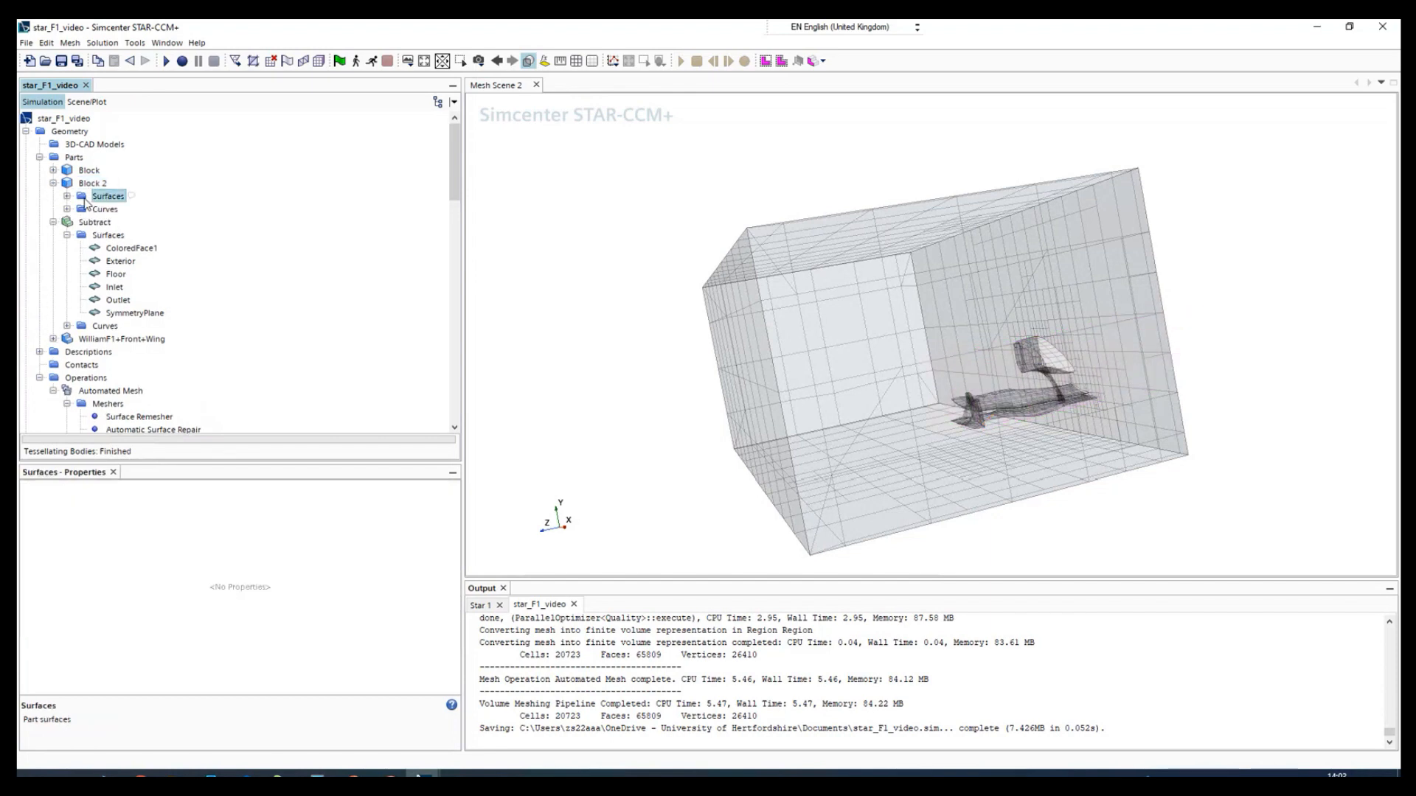
double_click(77, 199)
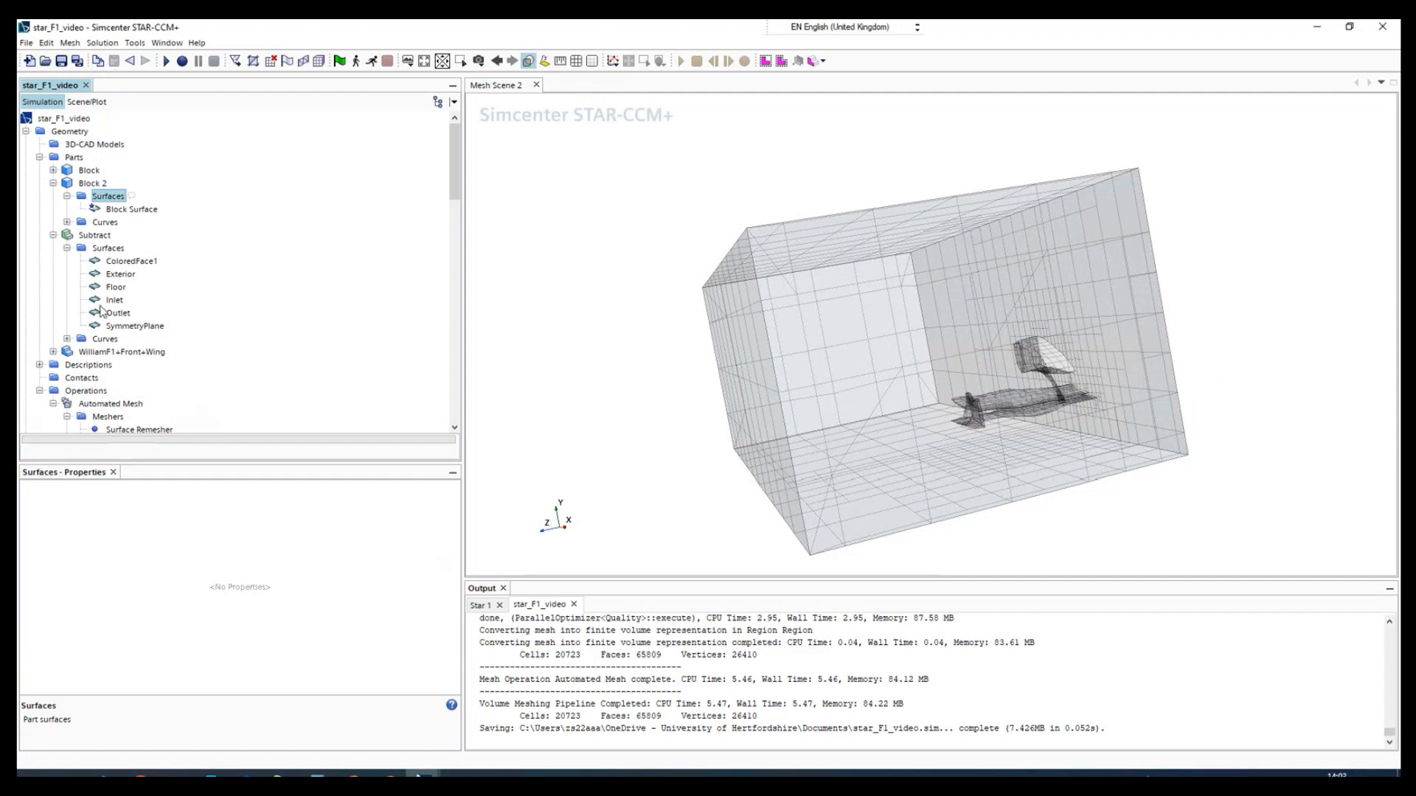
left_click(53, 184)
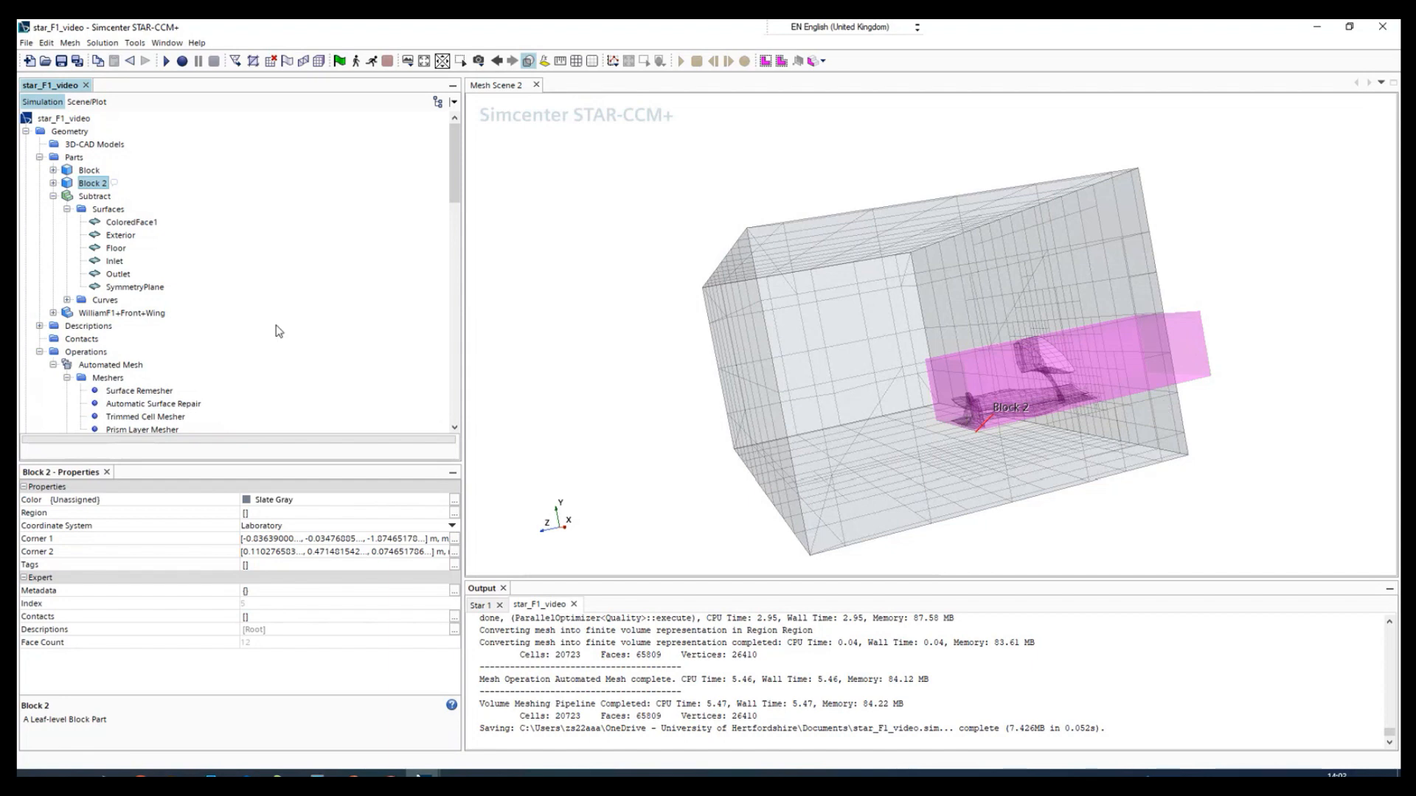
- Add a volumetric control to the Automated Mesh operation's custom controls
scroll(89, 339, "down", 9)
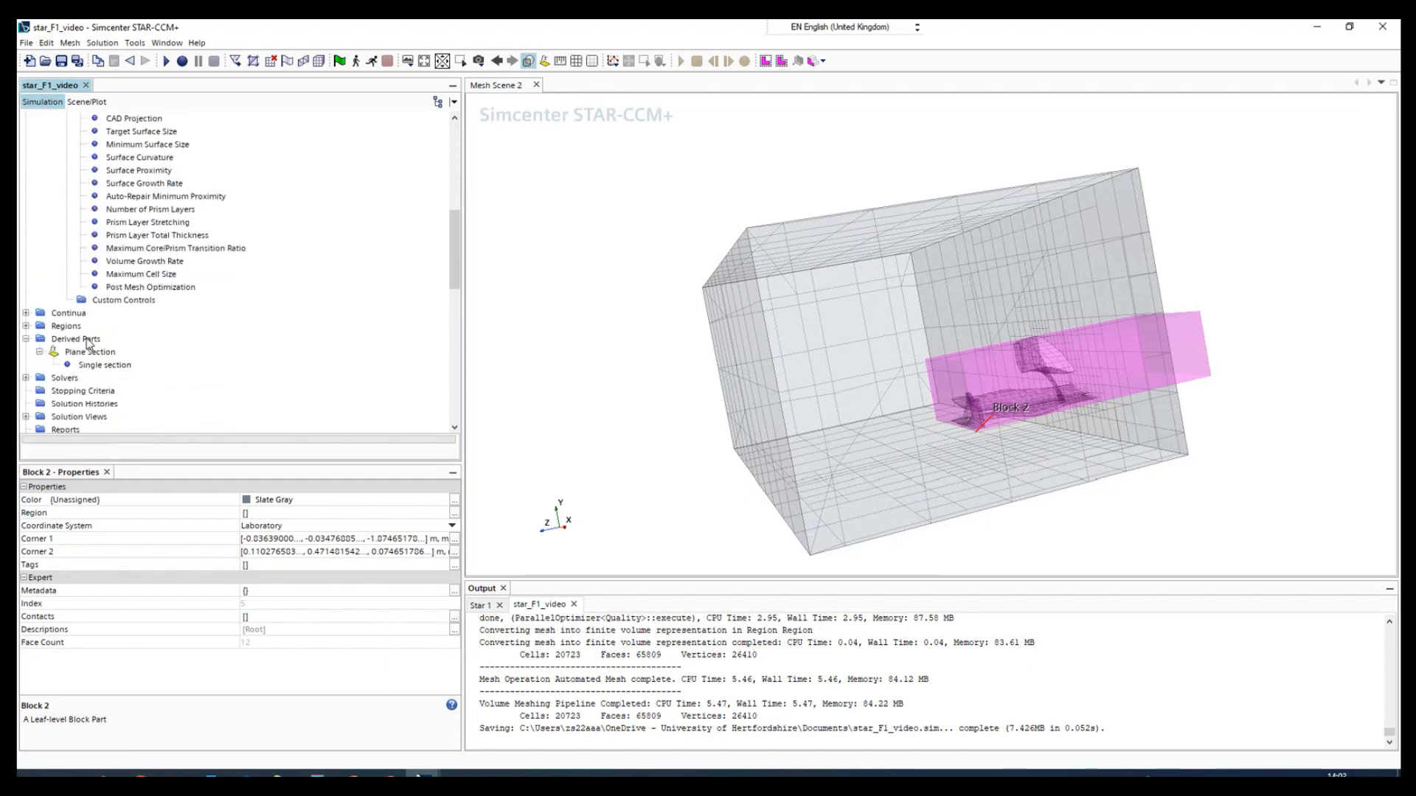
scroll(52, 214, "up", 4)
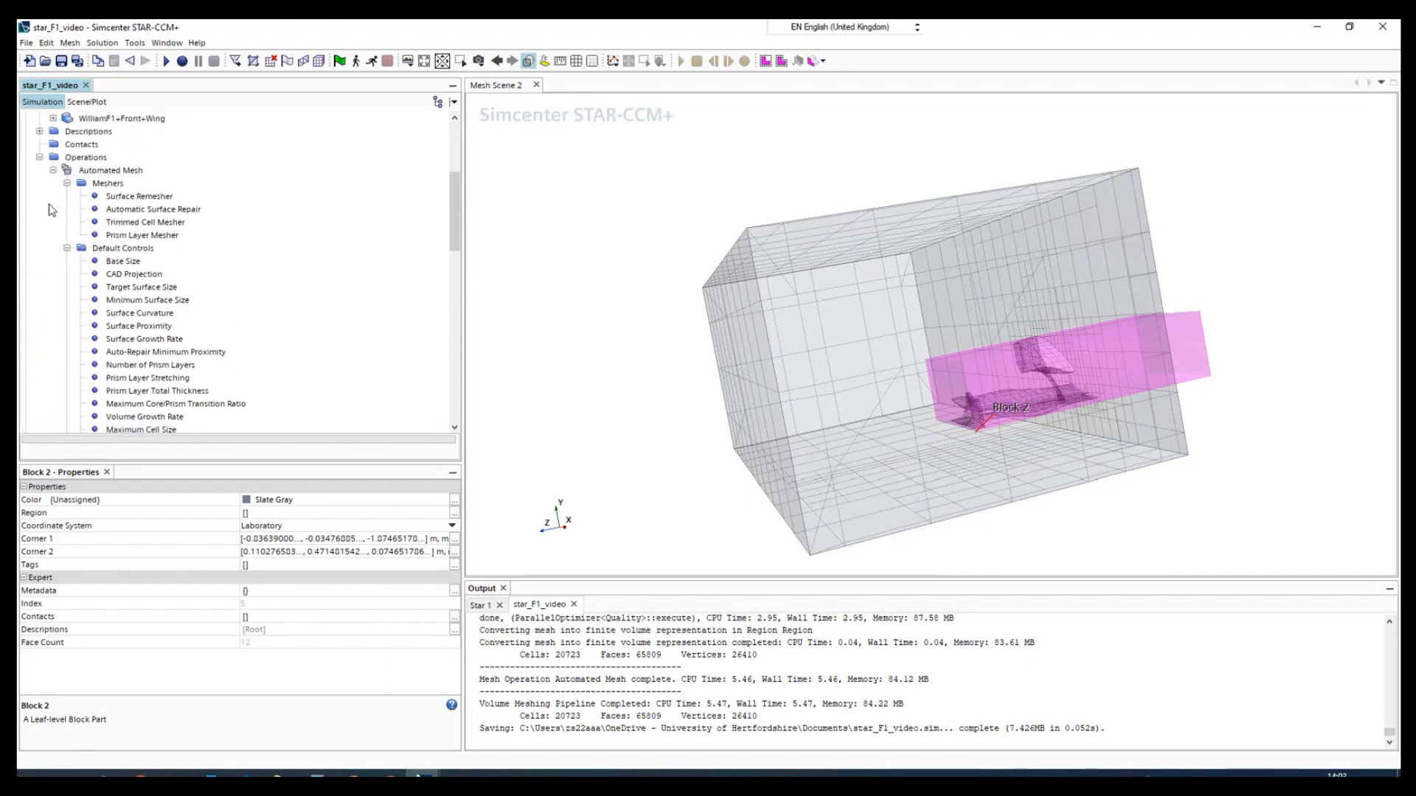
left_click(40, 158)
left_click(39, 157)
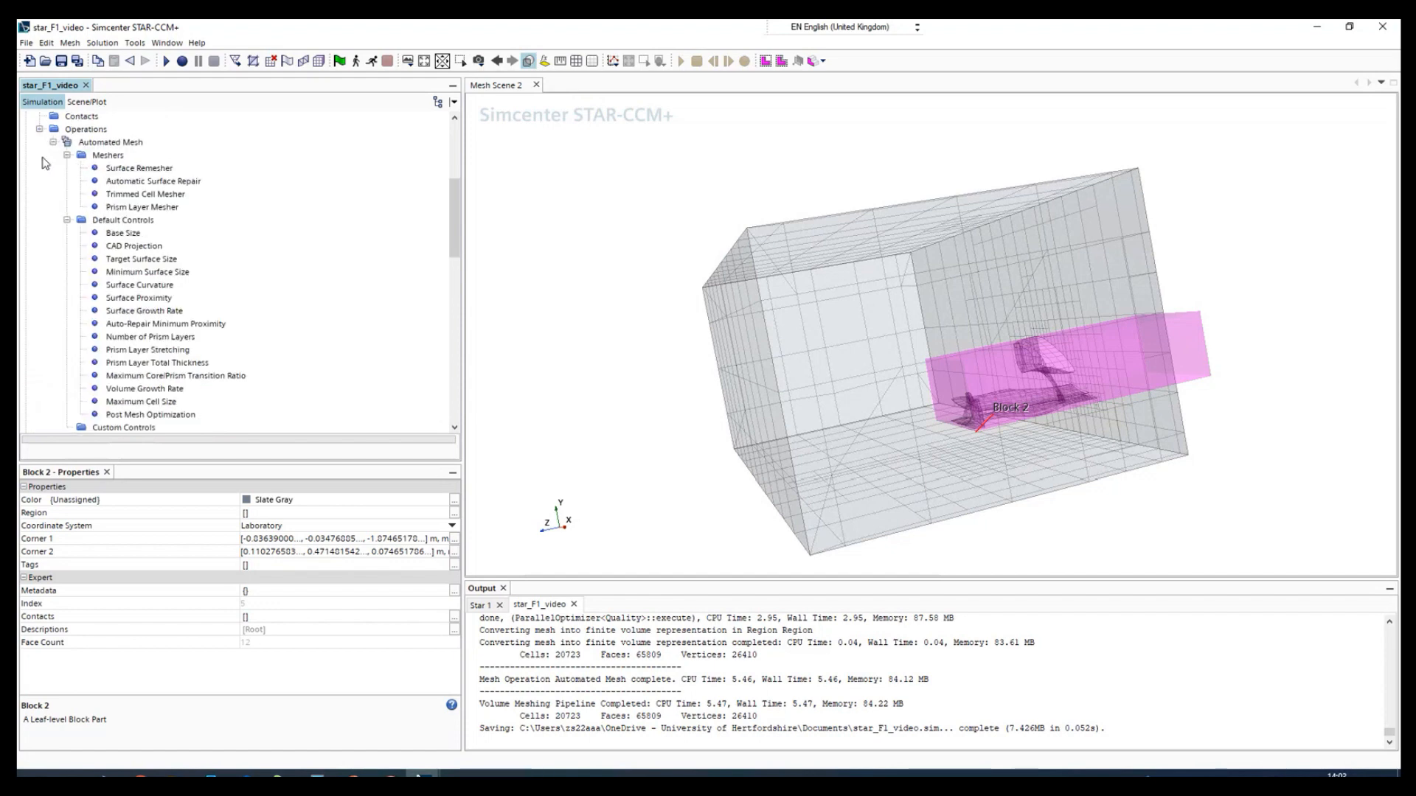
left_click(67, 155)
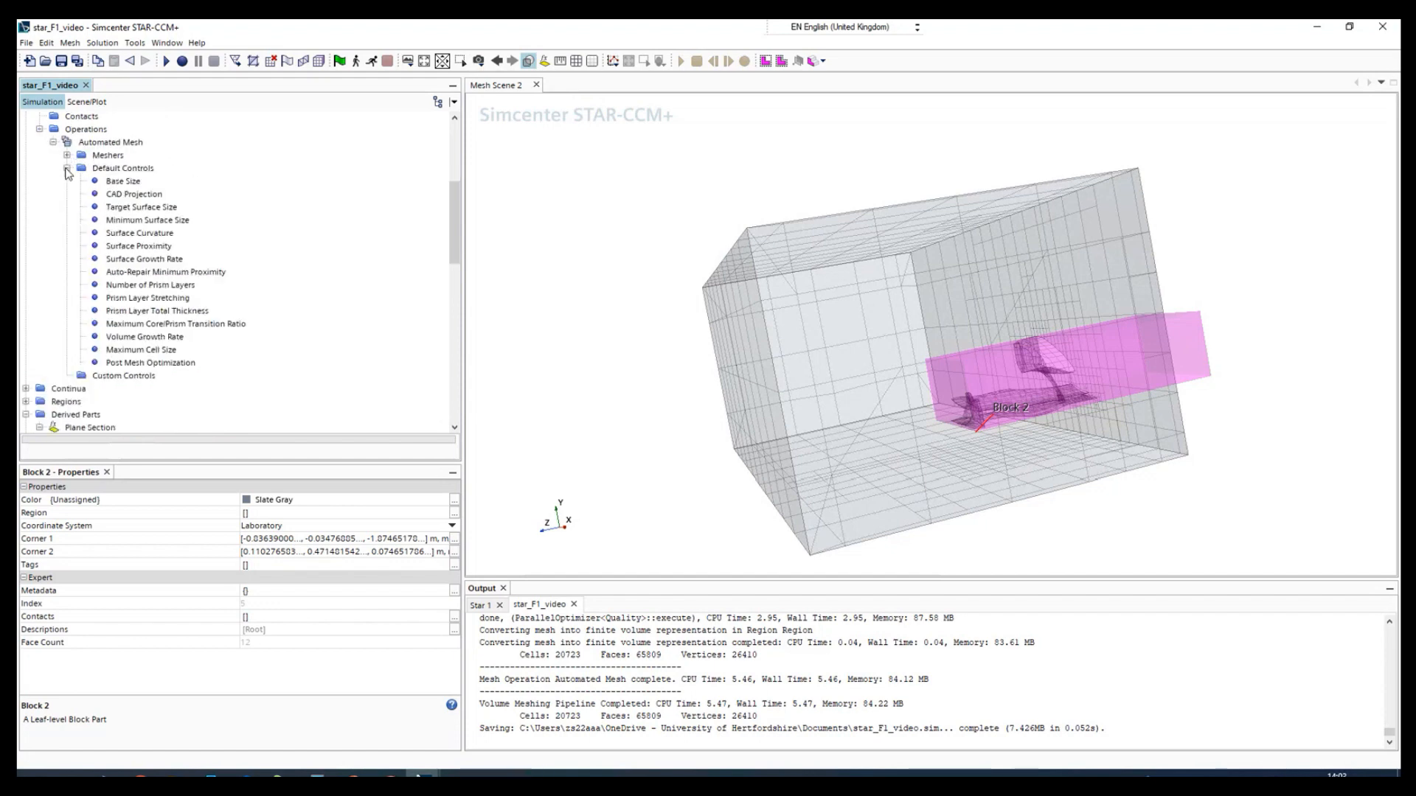
left_click(67, 168)
left_click(108, 183)
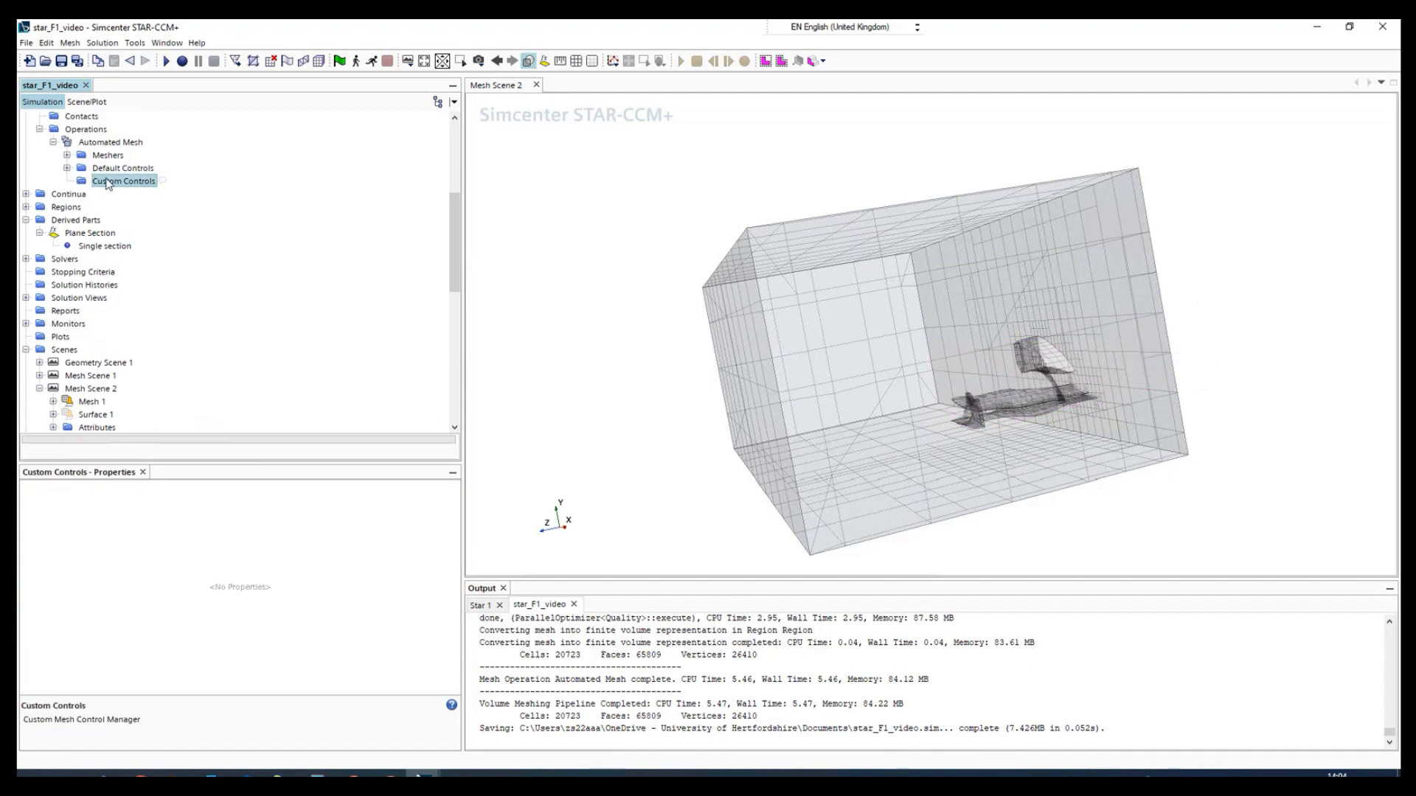
right_click(108, 182)
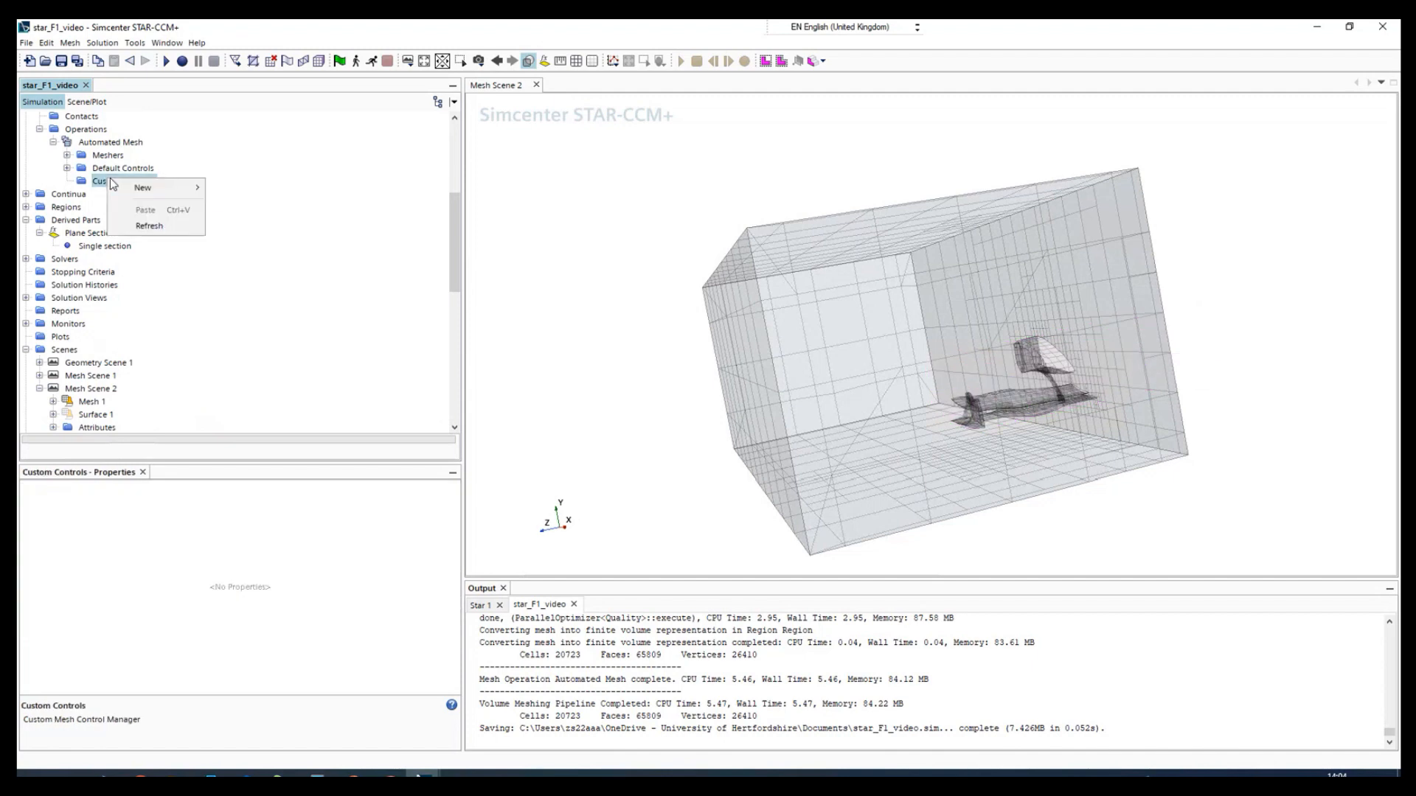
mouse_move(130, 188)
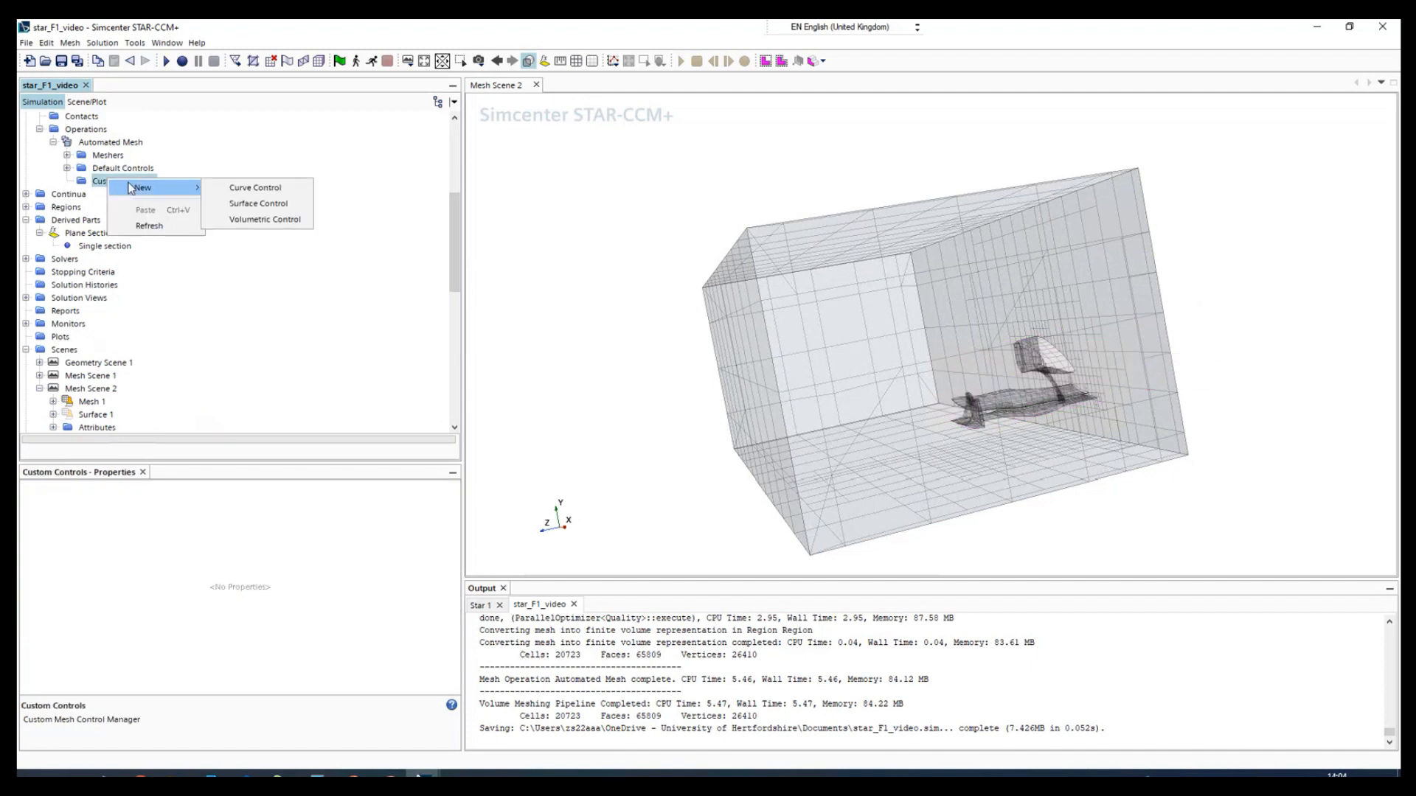
left_click(264, 219)
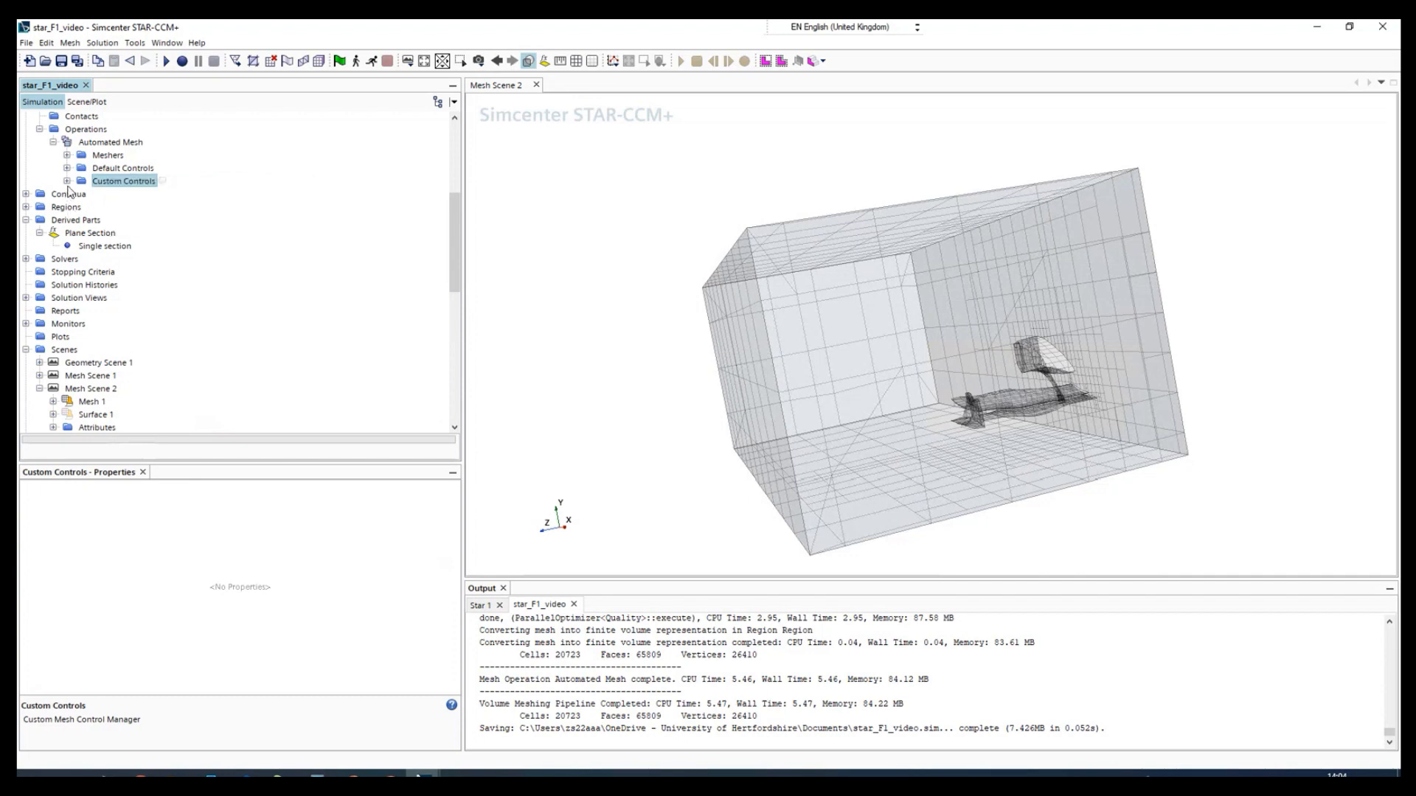
- Assign Block 2 as the part of the new volumetric control
left_click(116, 195)
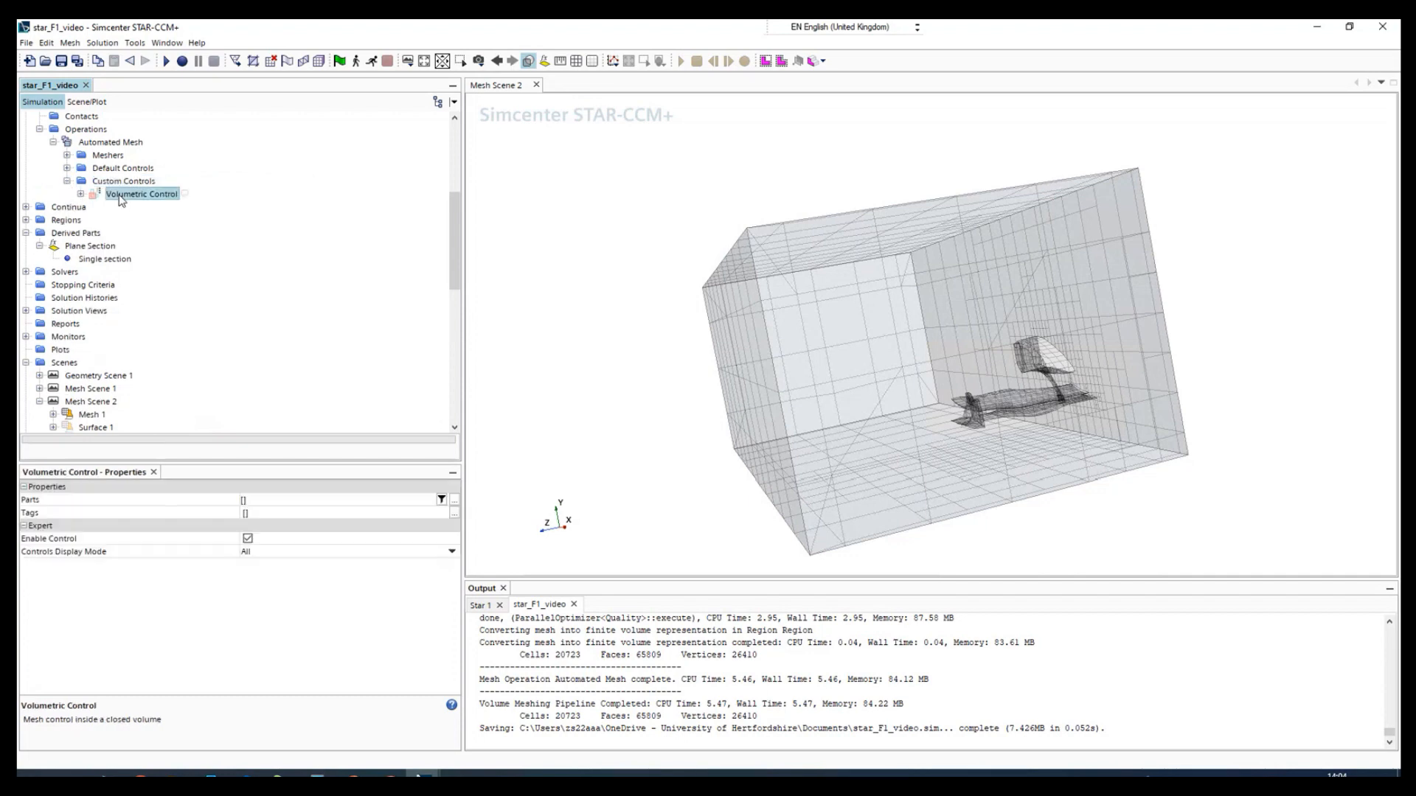
left_click(80, 194)
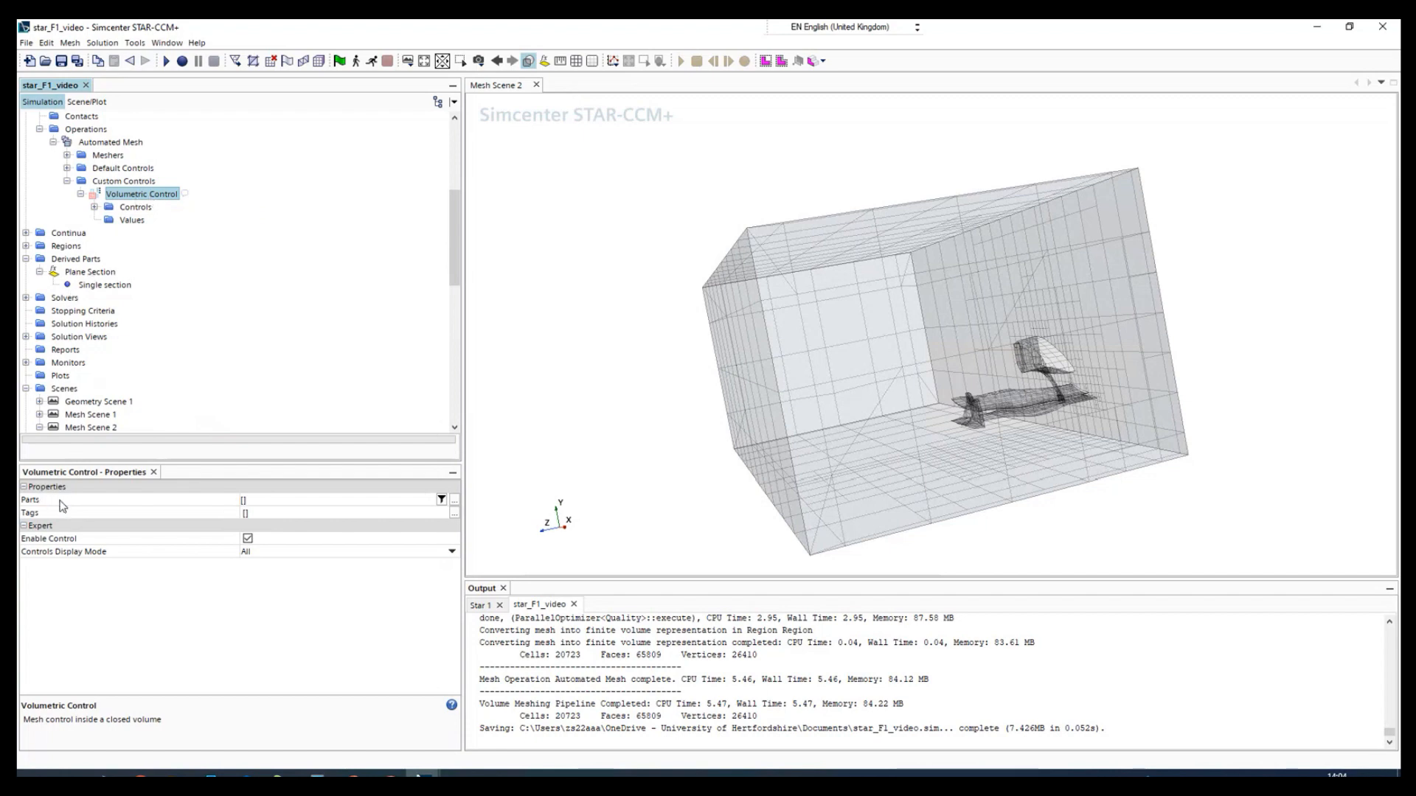
left_click(285, 500)
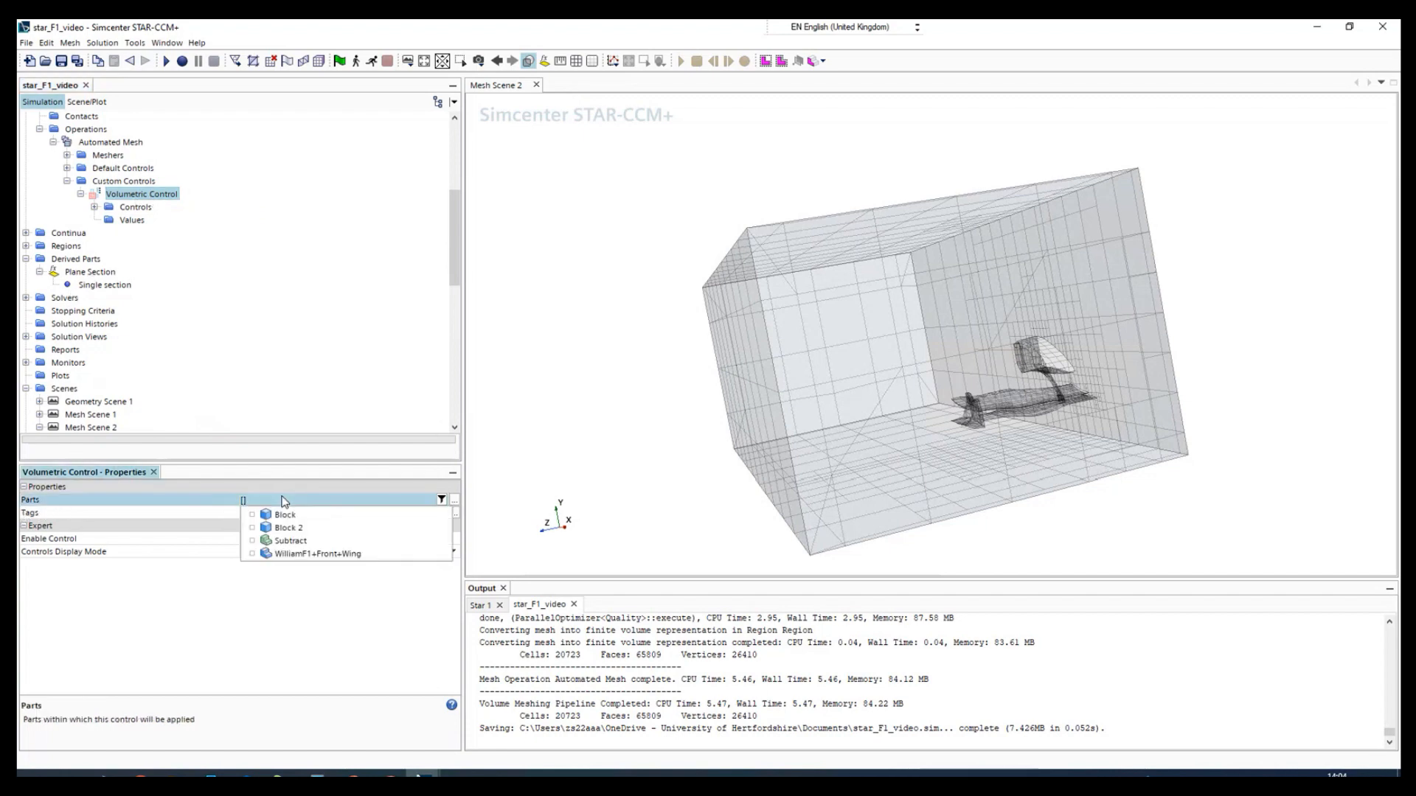
left_click(252, 528)
left_click(233, 610)
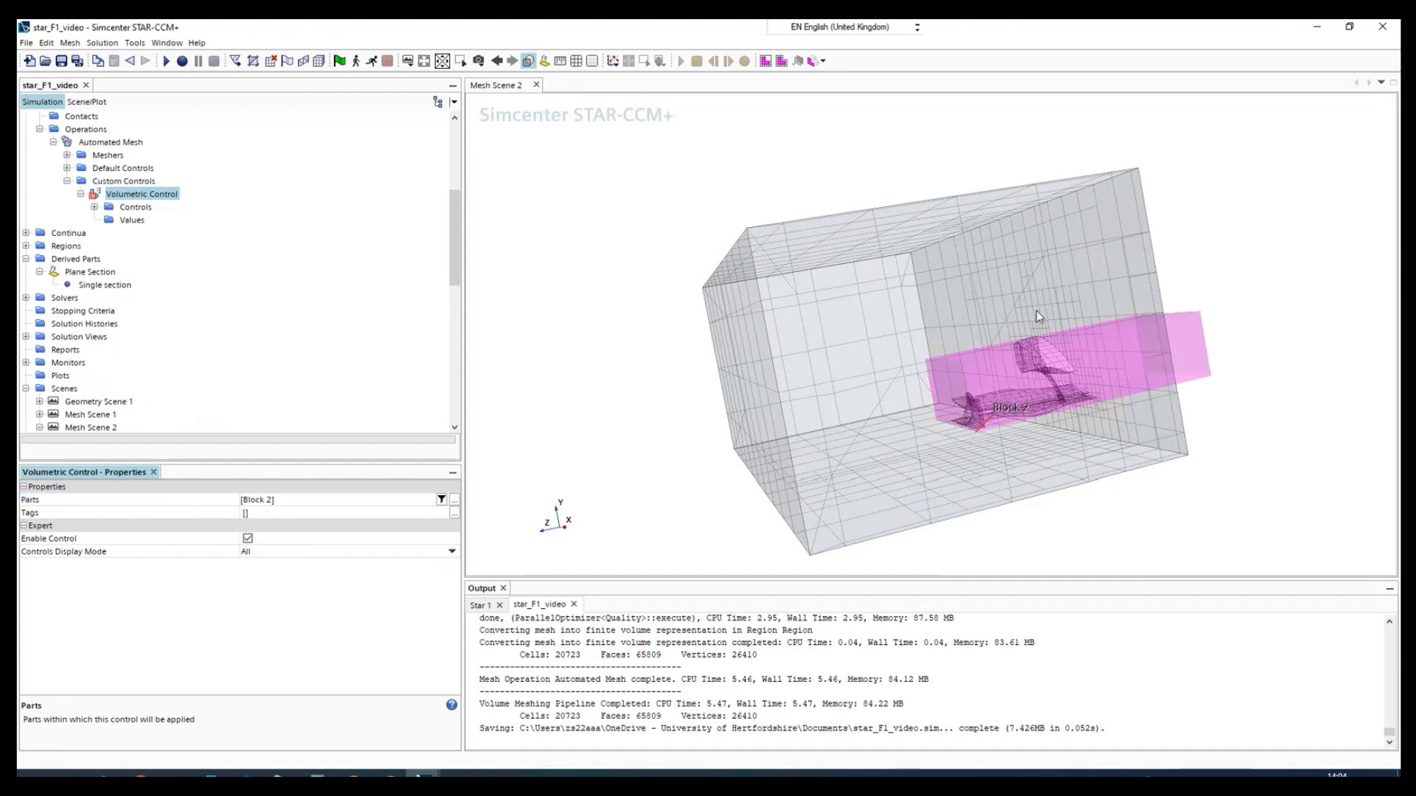
- Enable Customize Size for the volumetric control's Surface Remesher and Customize Isotropic Size for its Trimmer
left_click(97, 208)
left_click(94, 207)
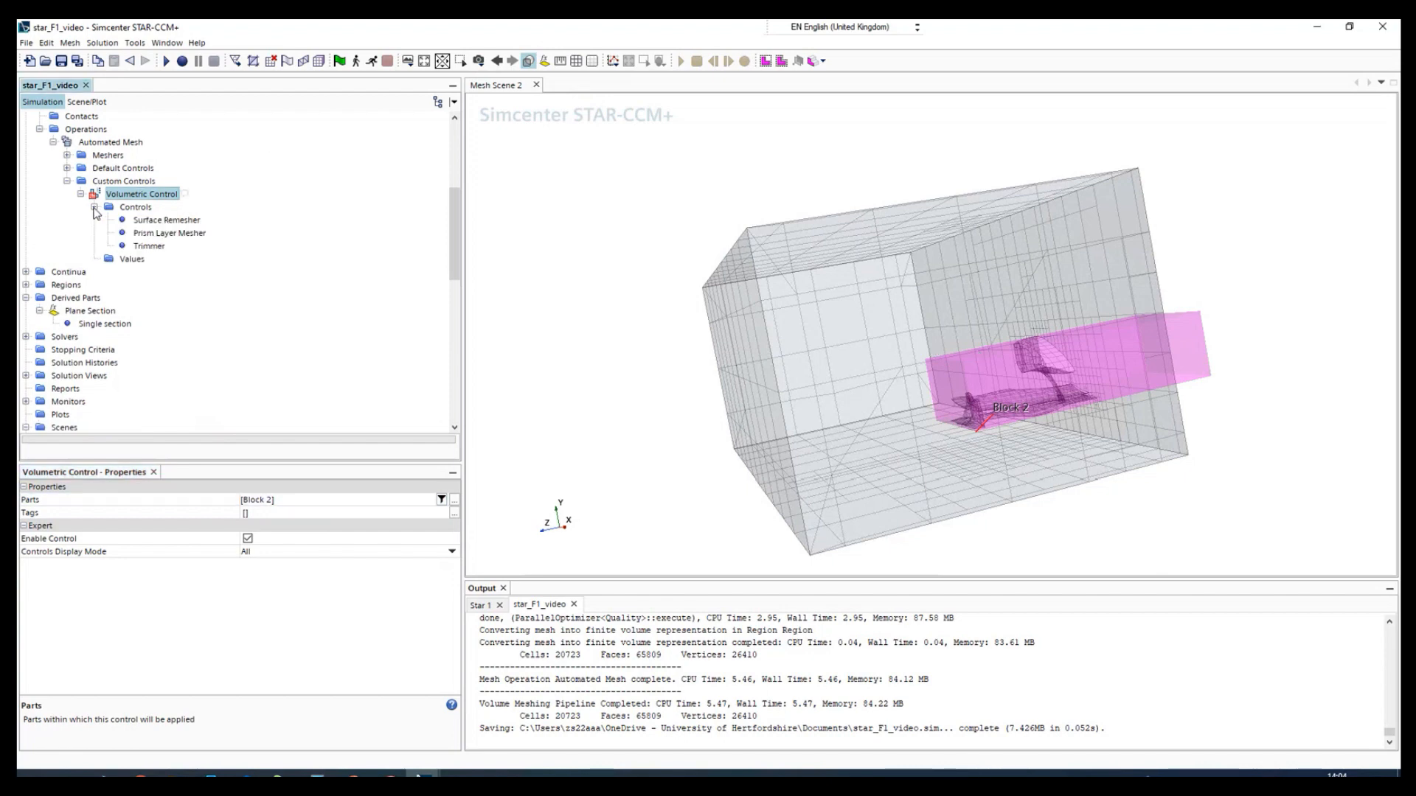
left_click(145, 222)
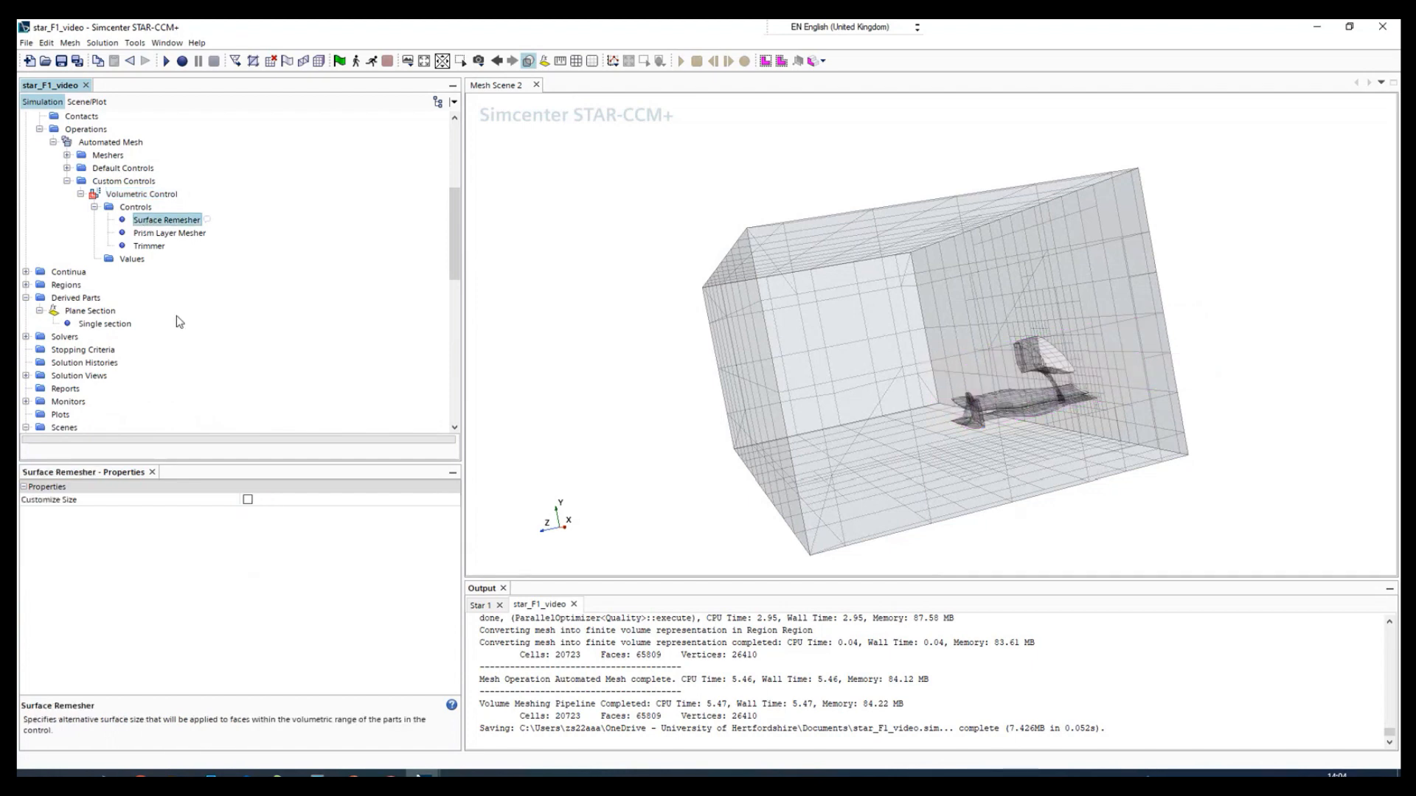
left_click(248, 500)
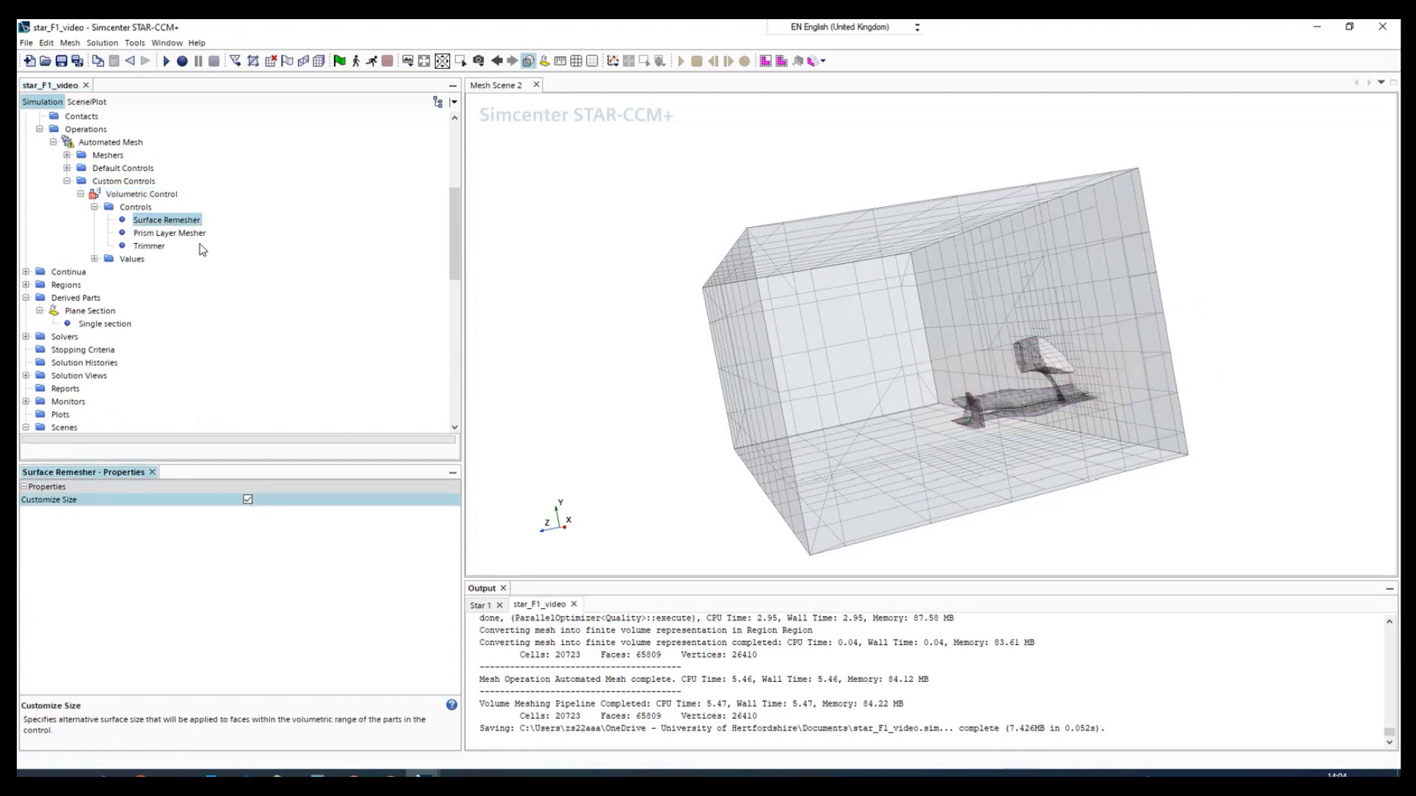
left_click(149, 234)
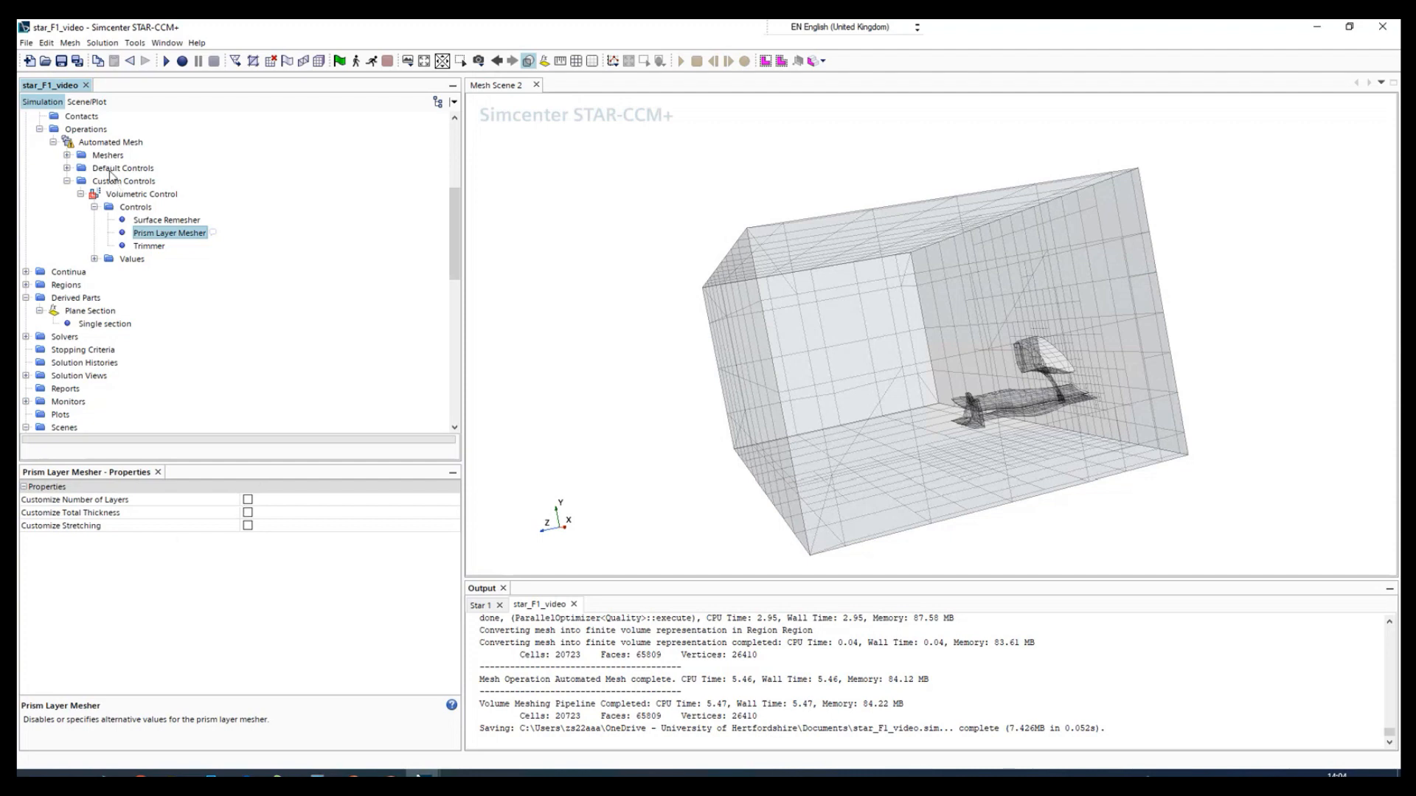
left_click(149, 246)
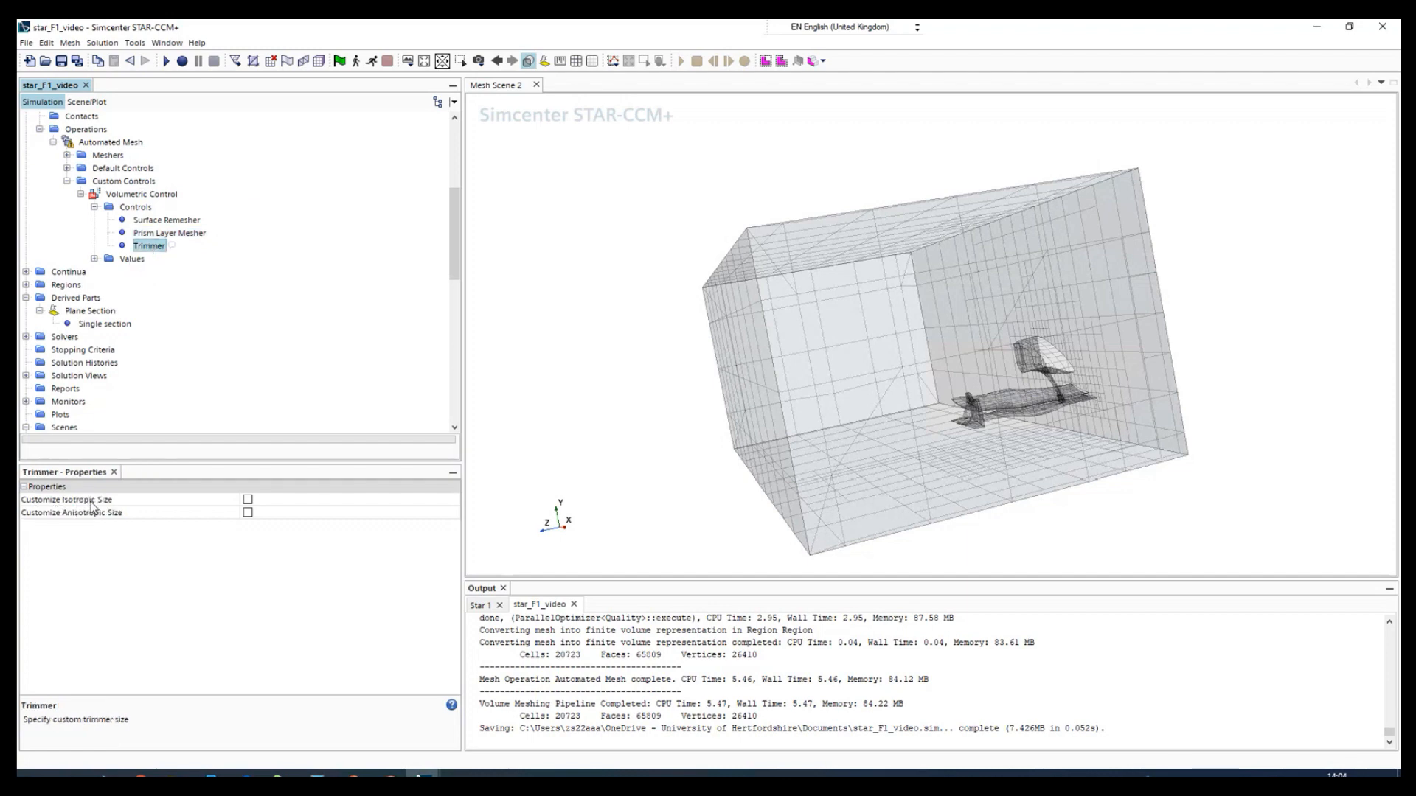
left_click(248, 500)
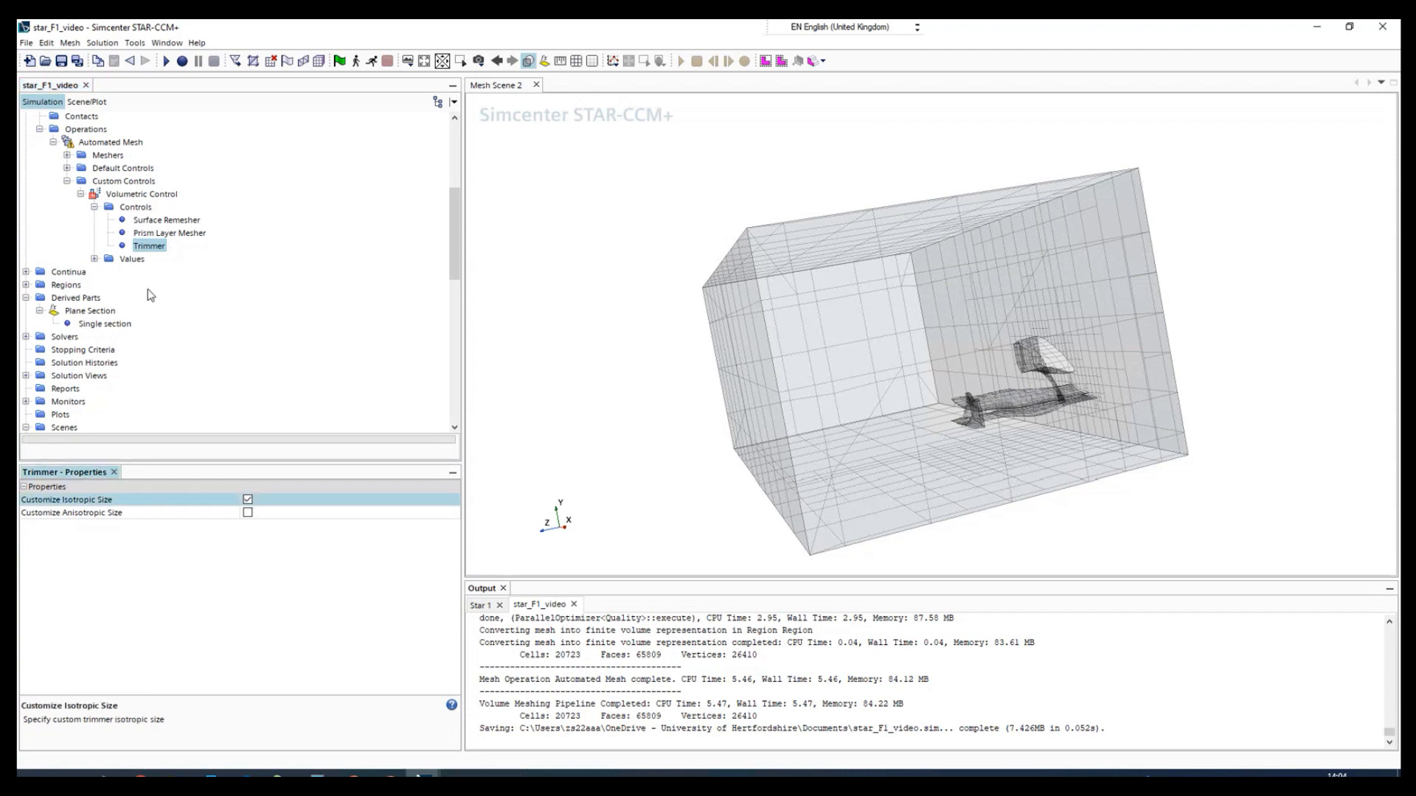
- Set the volumetric control's custom size to 2 percent of base
left_click(94, 259)
left_click(155, 272)
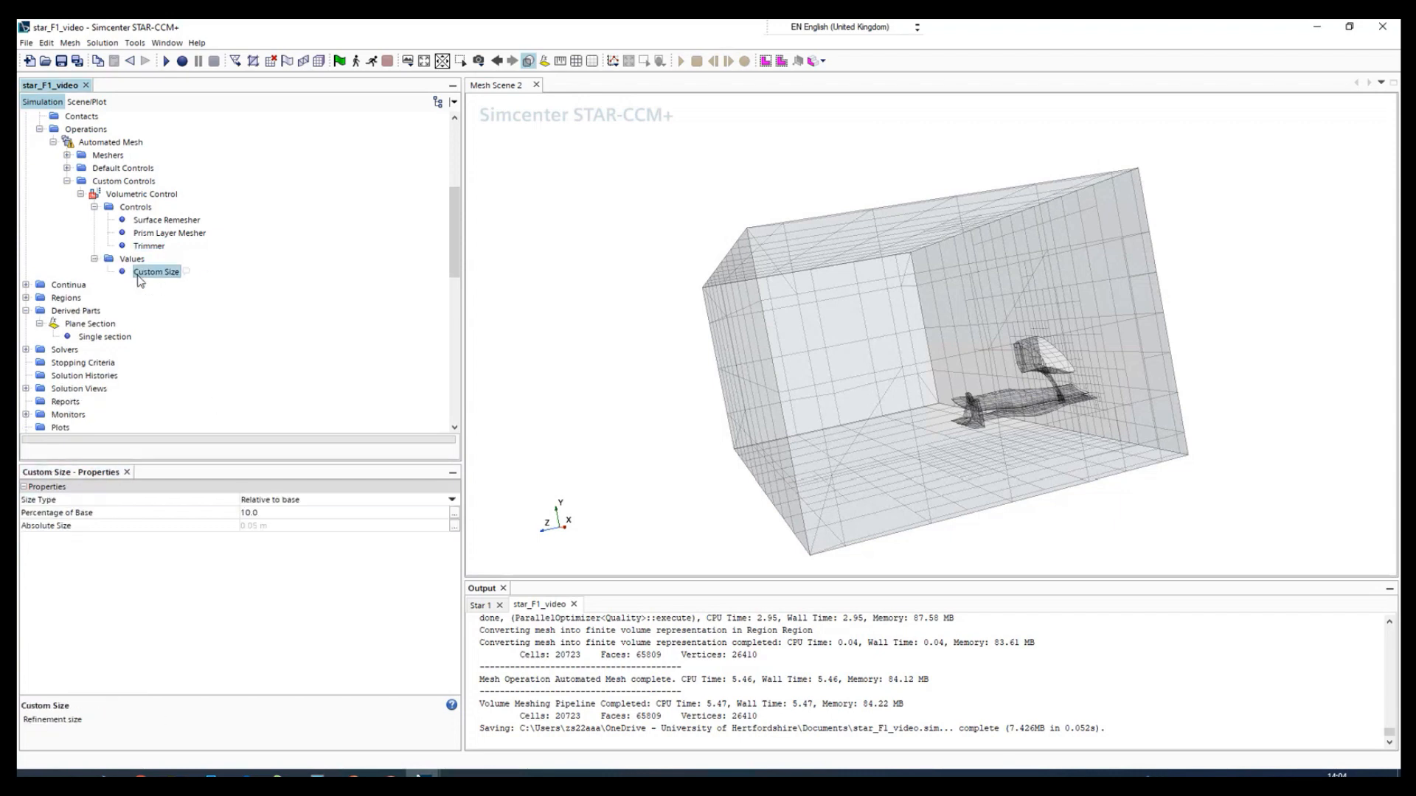
left_click(266, 513)
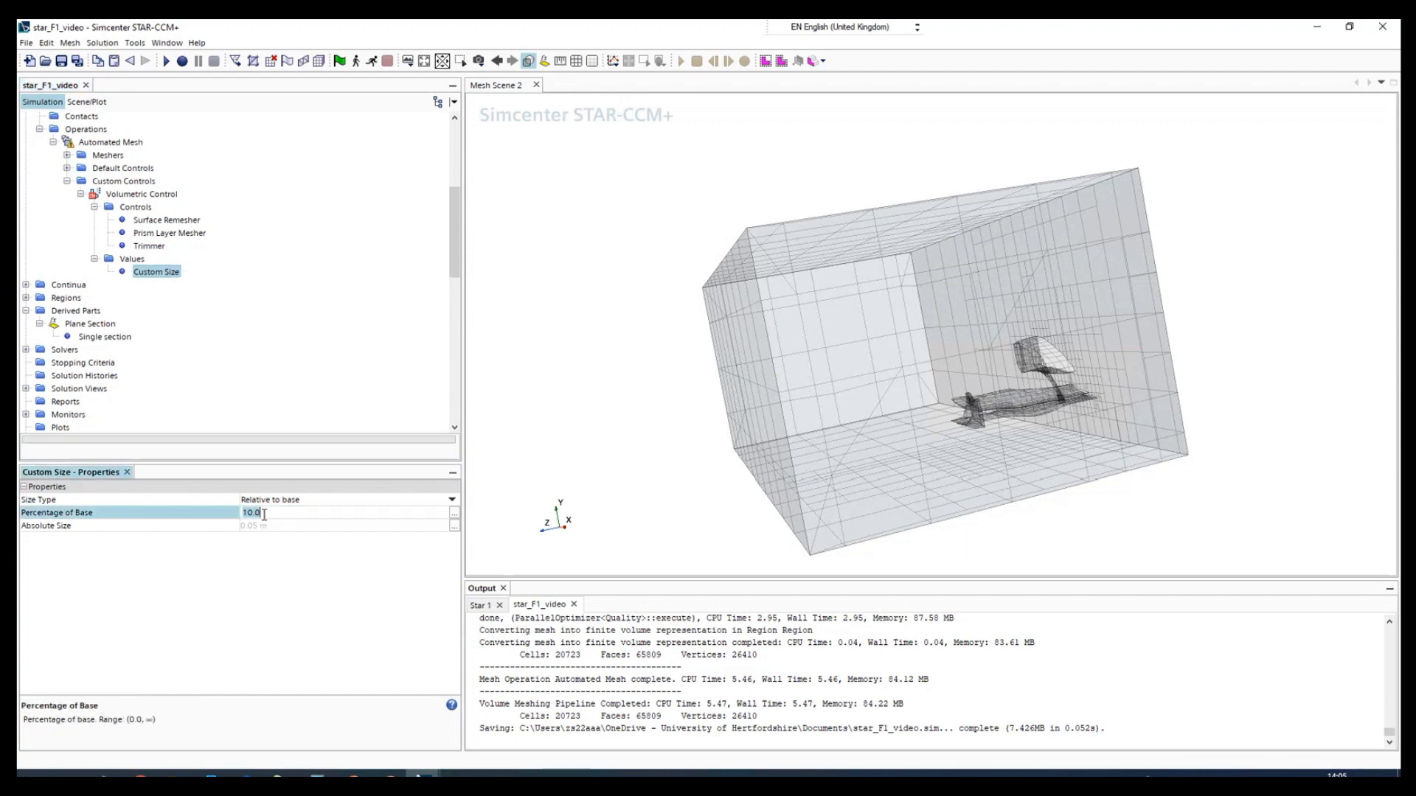
type("2")
key("Return")
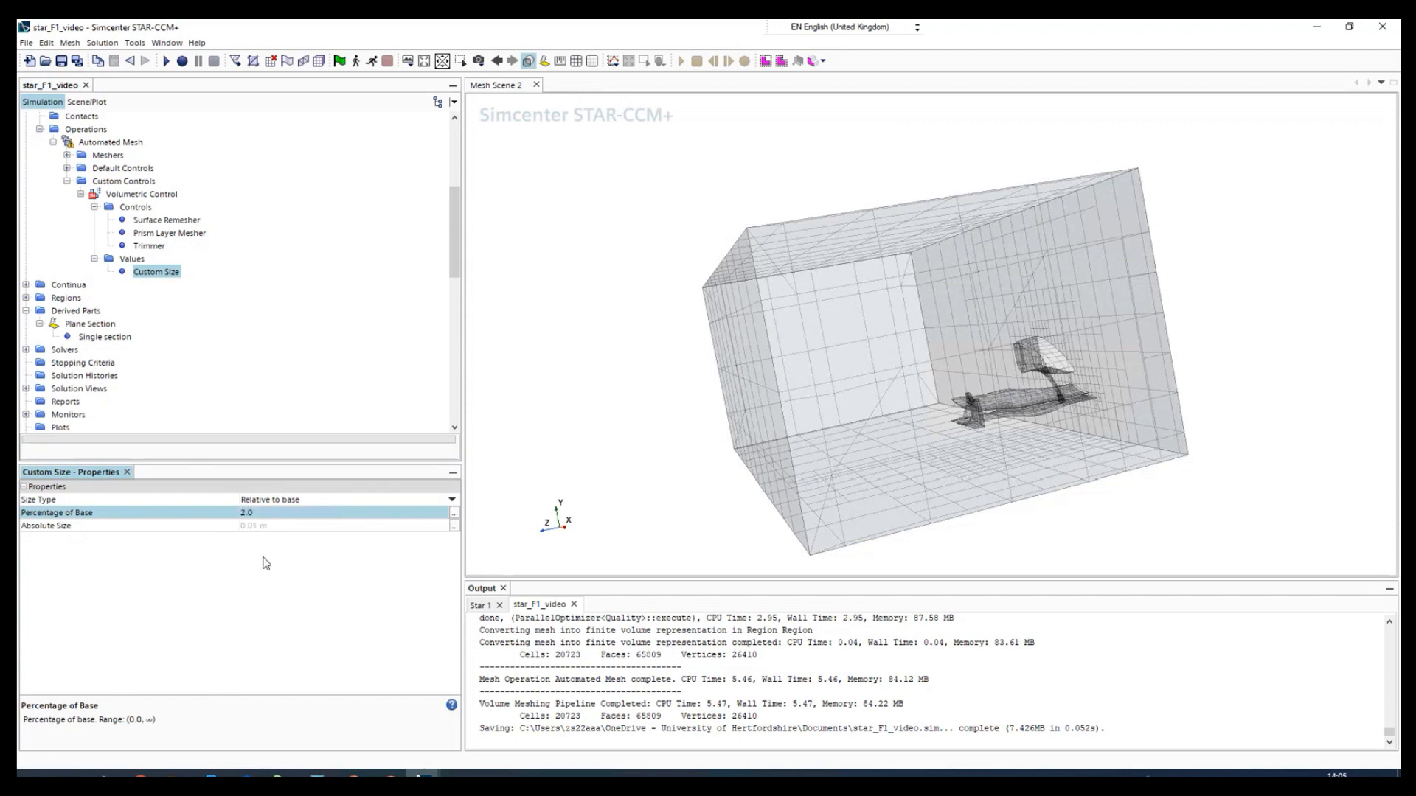
- Execute the Automated Mesh operation with the volumetric control in place
scroll(138, 264, "up", 3)
left_click(101, 261)
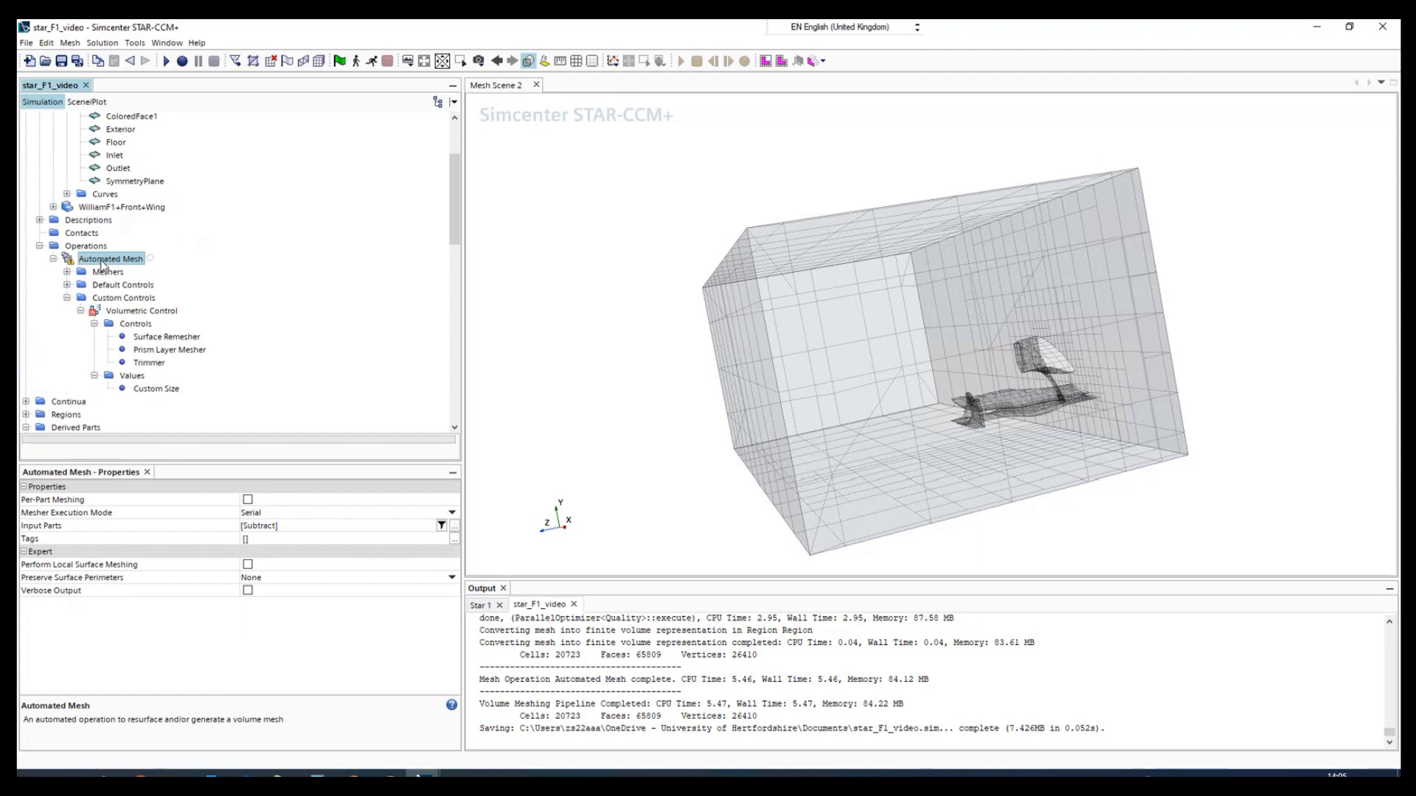
right_click(103, 262)
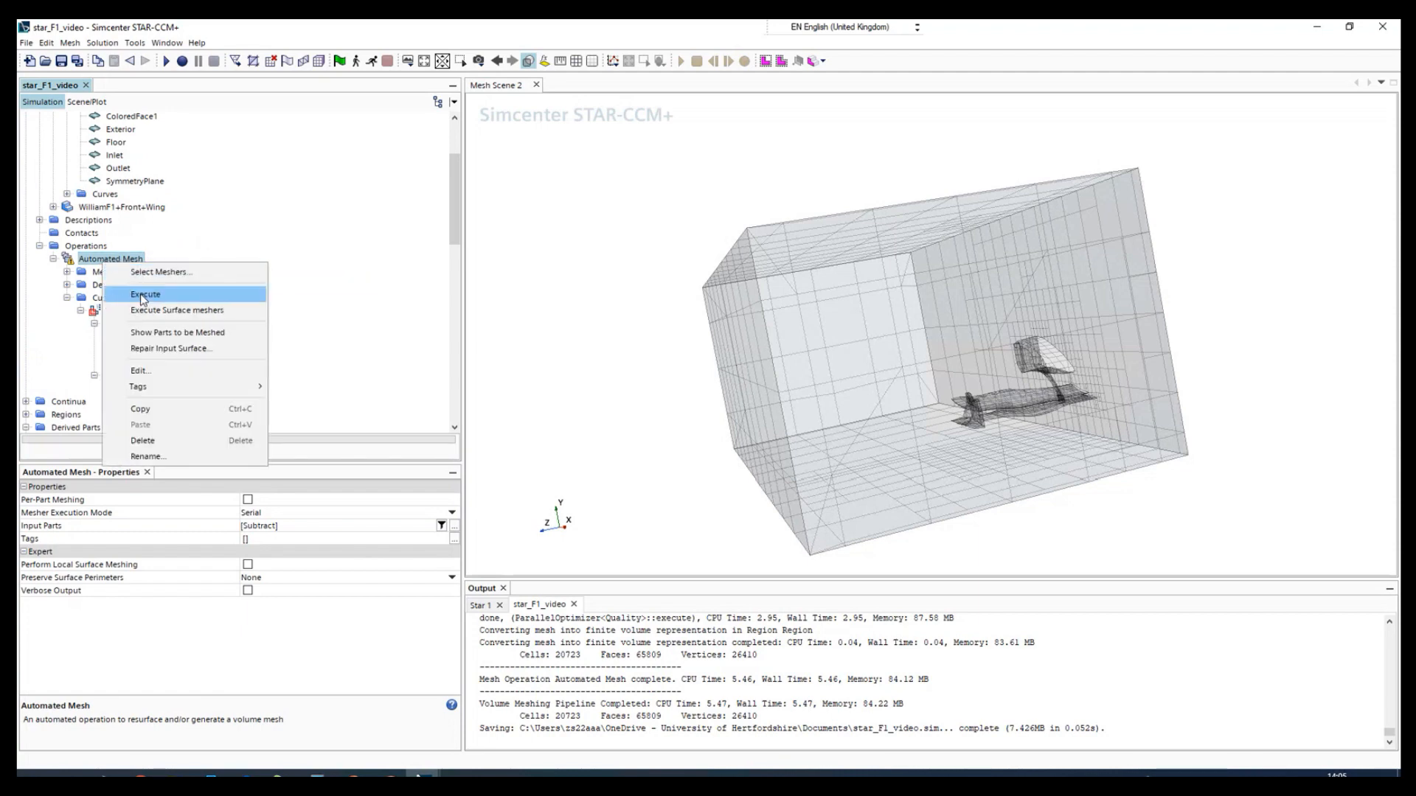
left_click(140, 293)
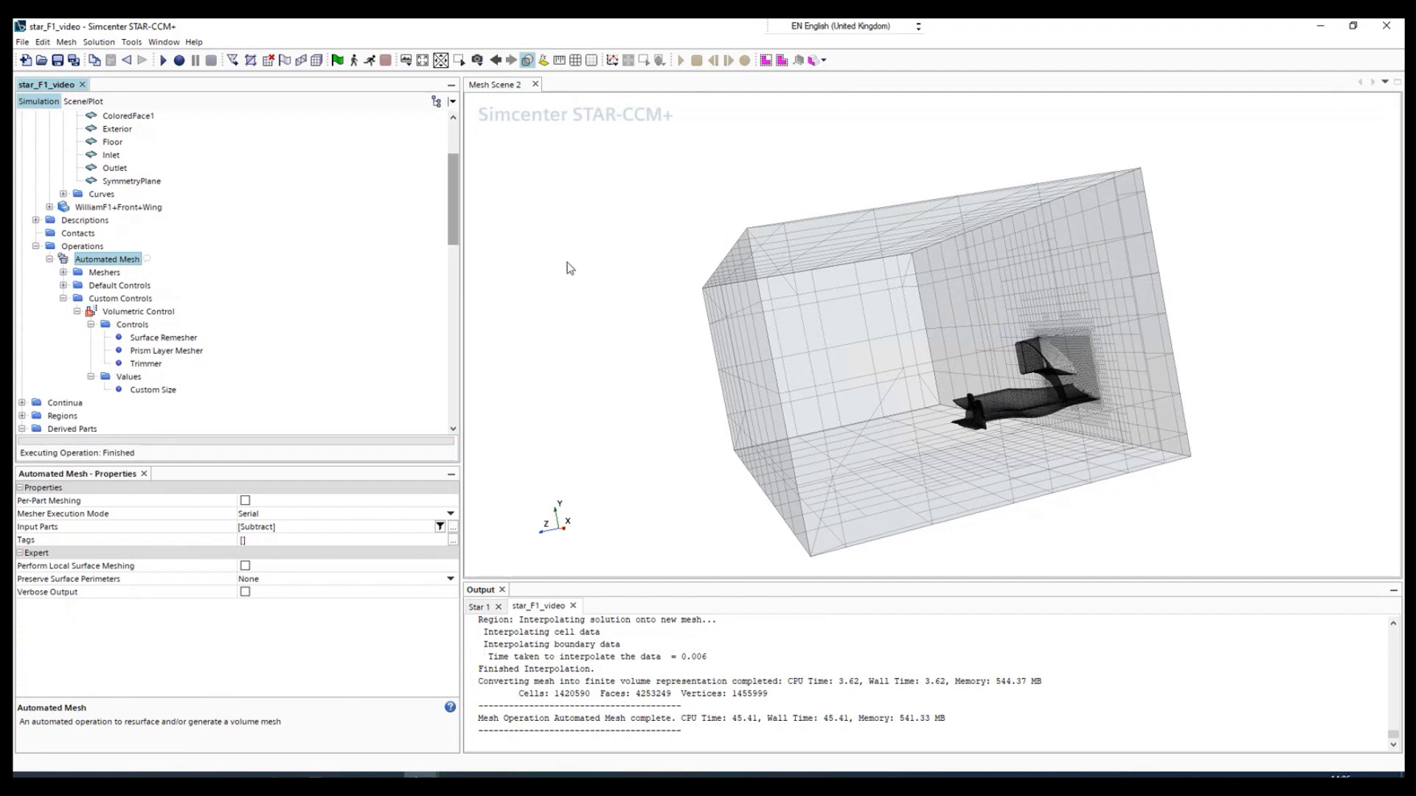
- Check the new surface mesh around the wing, then hide the Mesh 1 displayer and show Surface 1 in Mesh Scene 2
left_click(83, 101)
left_click(37, 196)
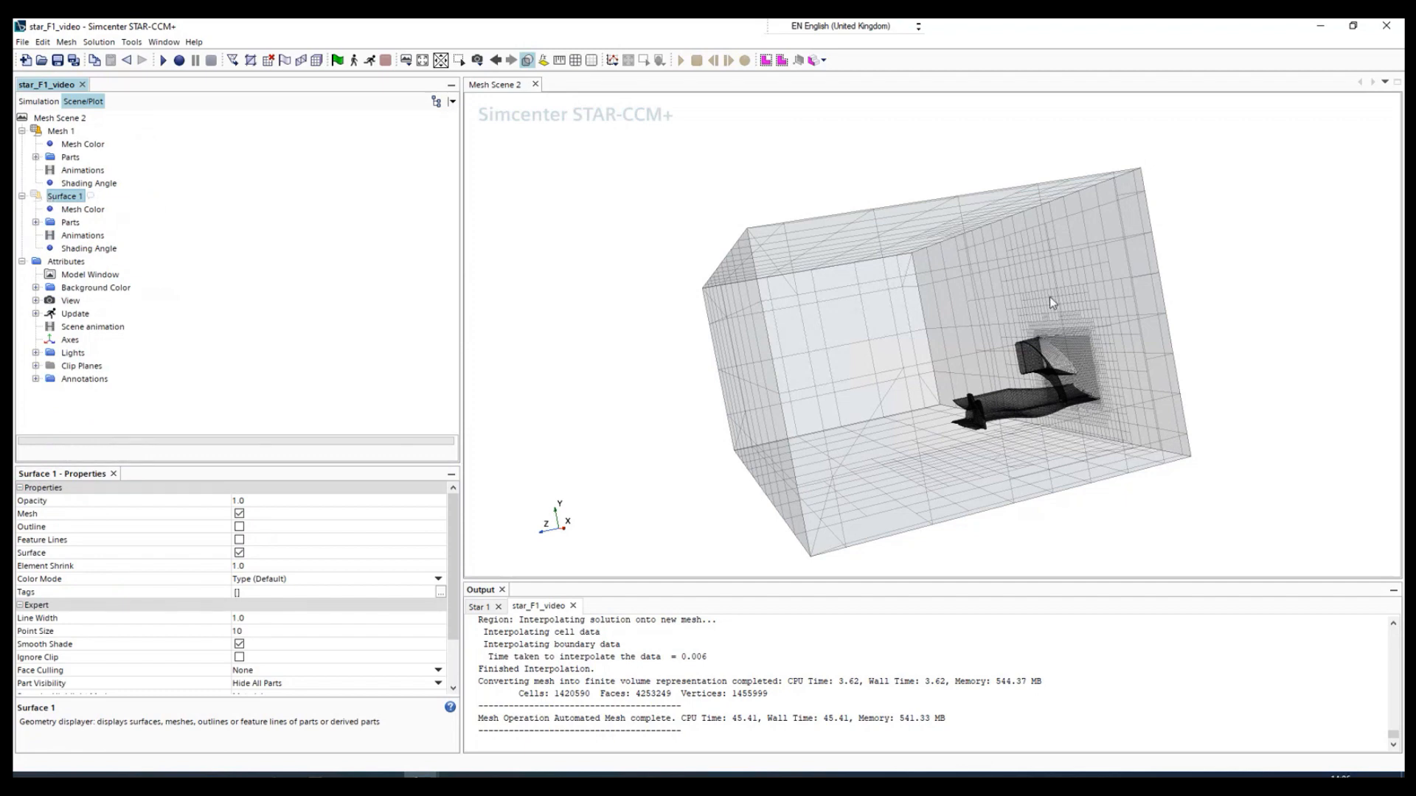
mouse_move(1050, 297)
left_mouse_down()
mouse_move(986, 328)
mouse_move(1004, 360)
mouse_move(1091, 405)
left_mouse_up()
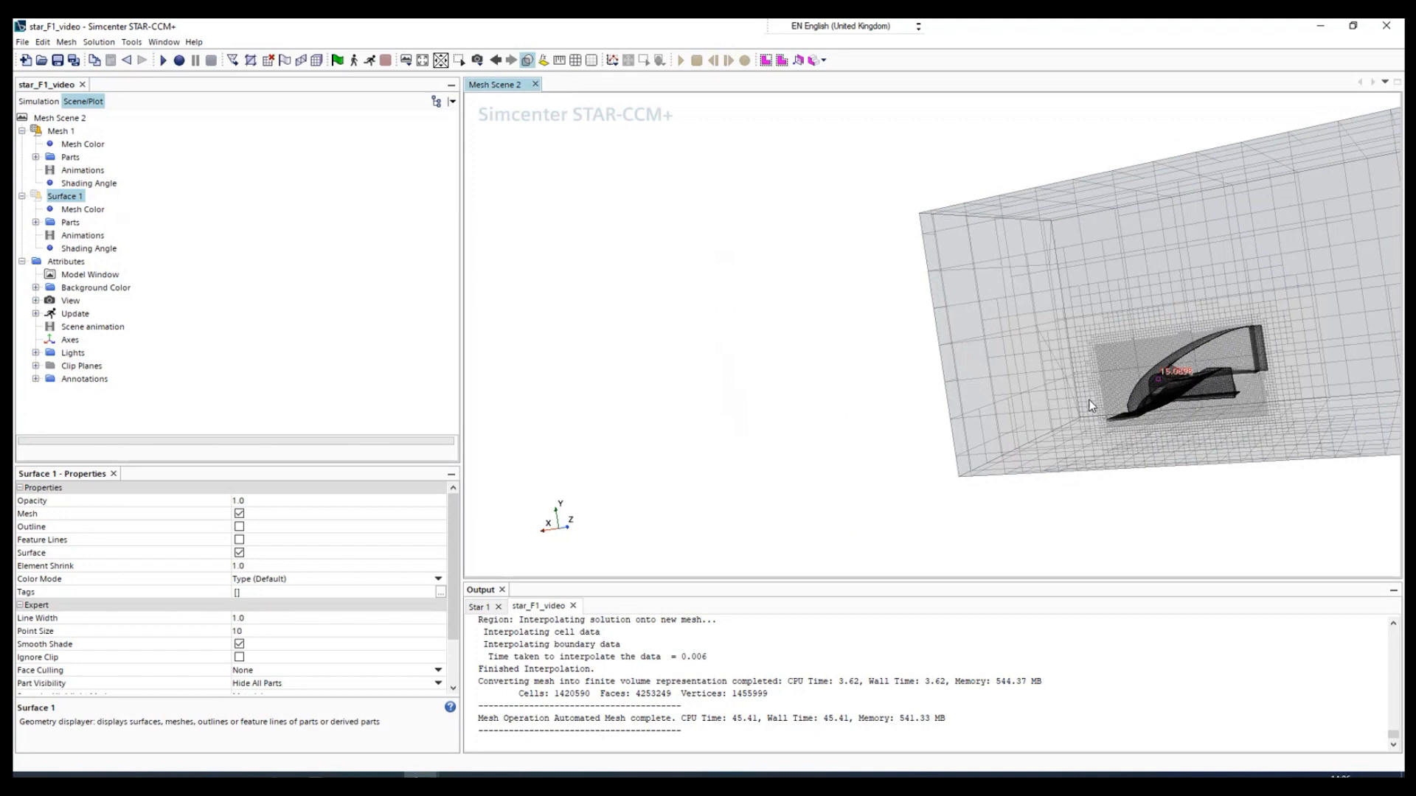
scroll(1090, 400, "up", 10)
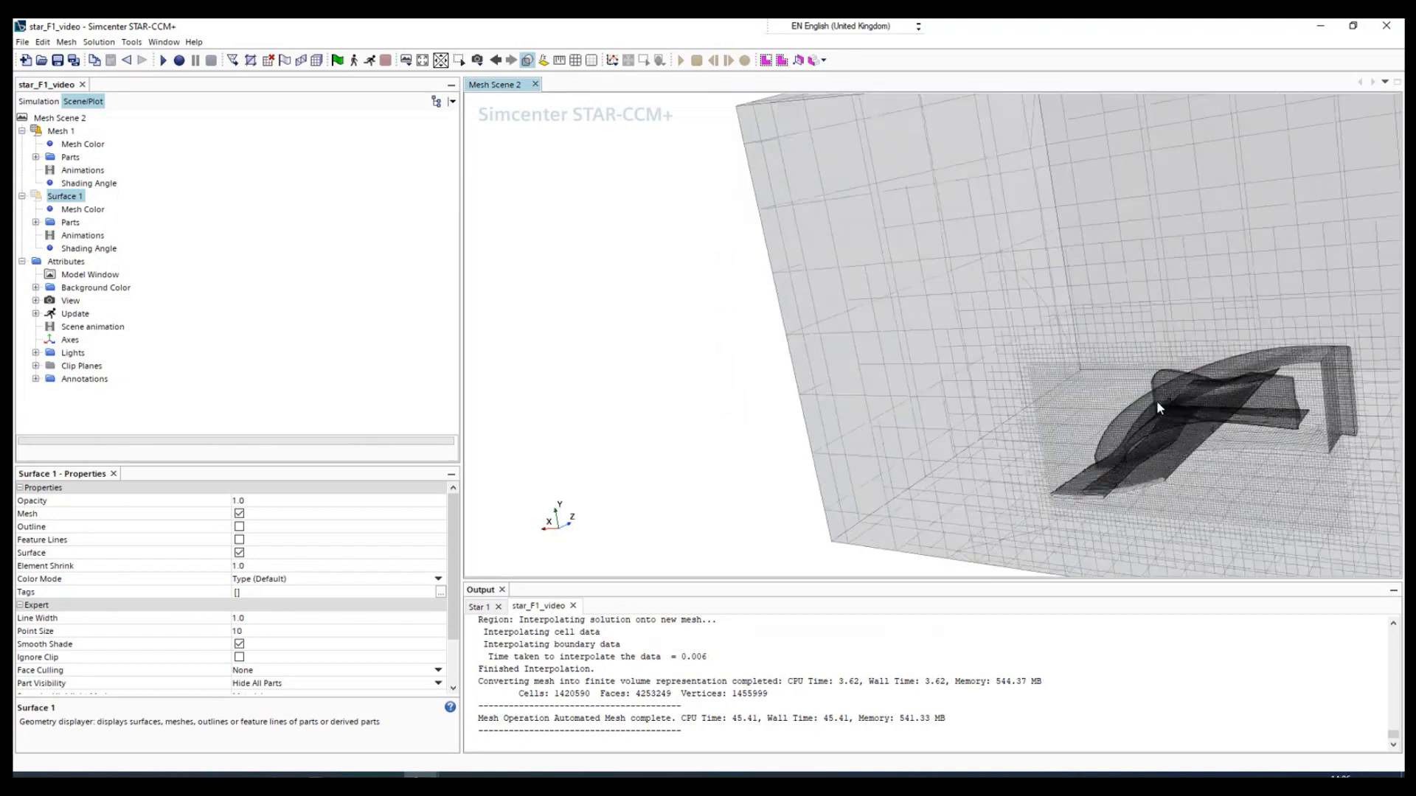
scroll(1150, 401, "down", 5)
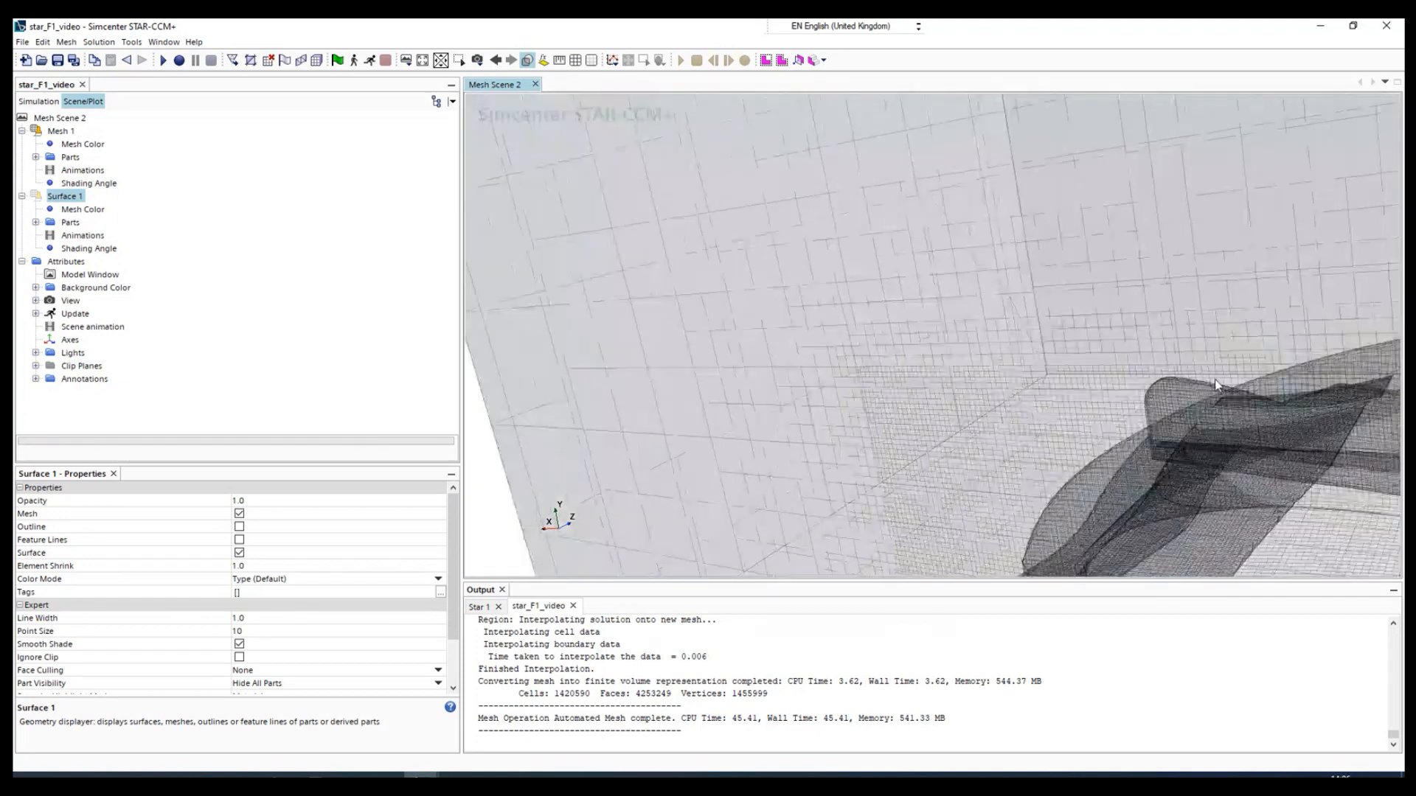
double_click(35, 132)
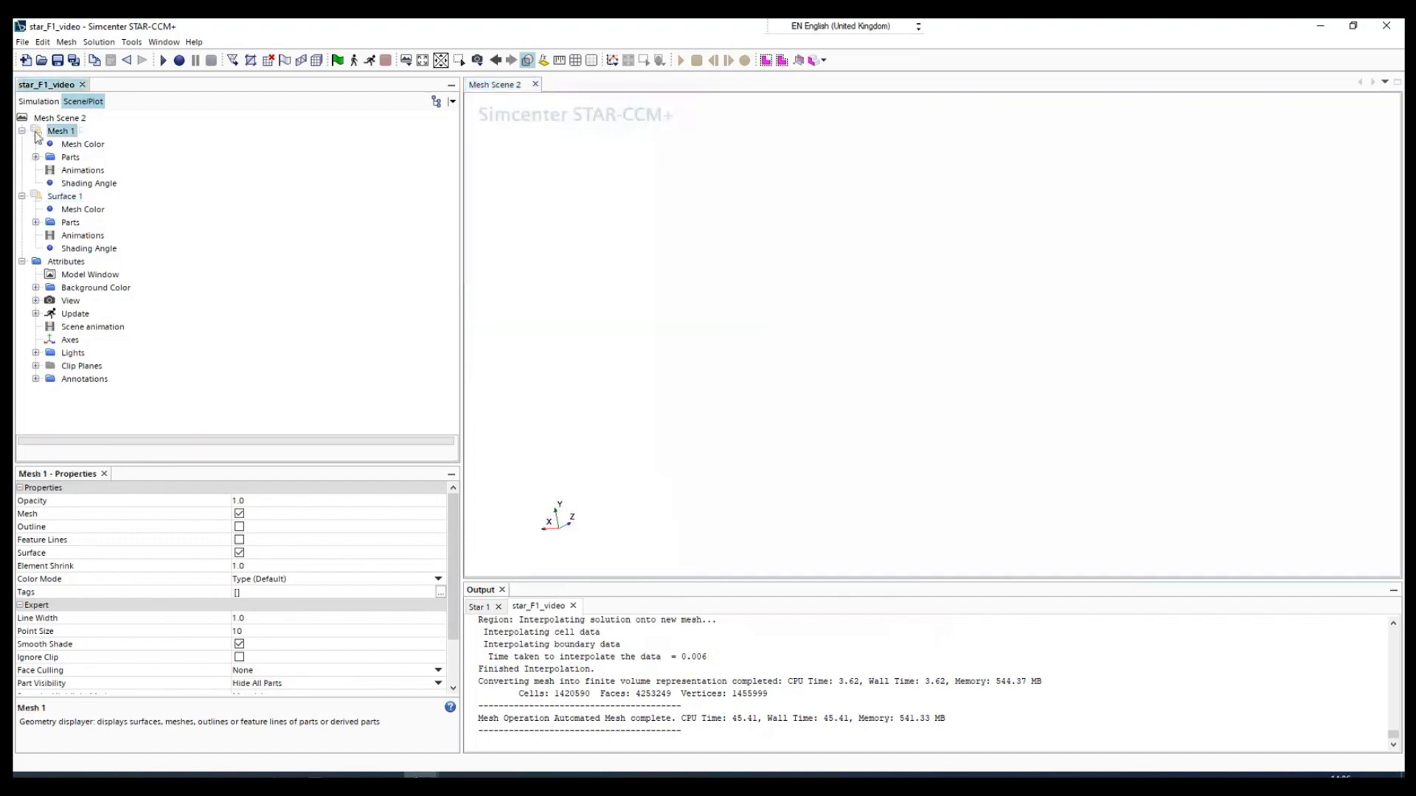
double_click(36, 194)
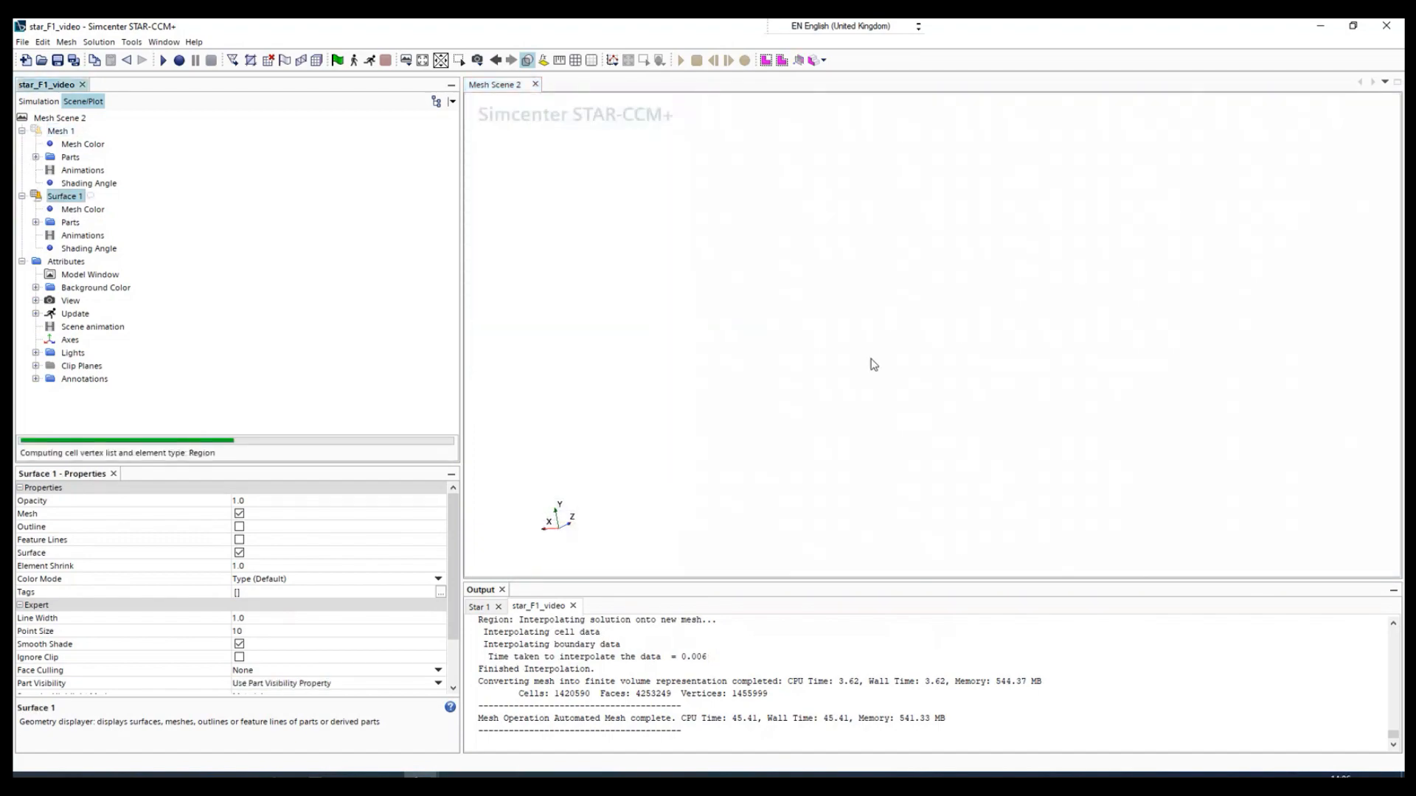
- Examine the plane section's refined cells and prism layers around the wing profiles, and the transition to the coarse outer mesh
scroll(904, 406, "down", 5)
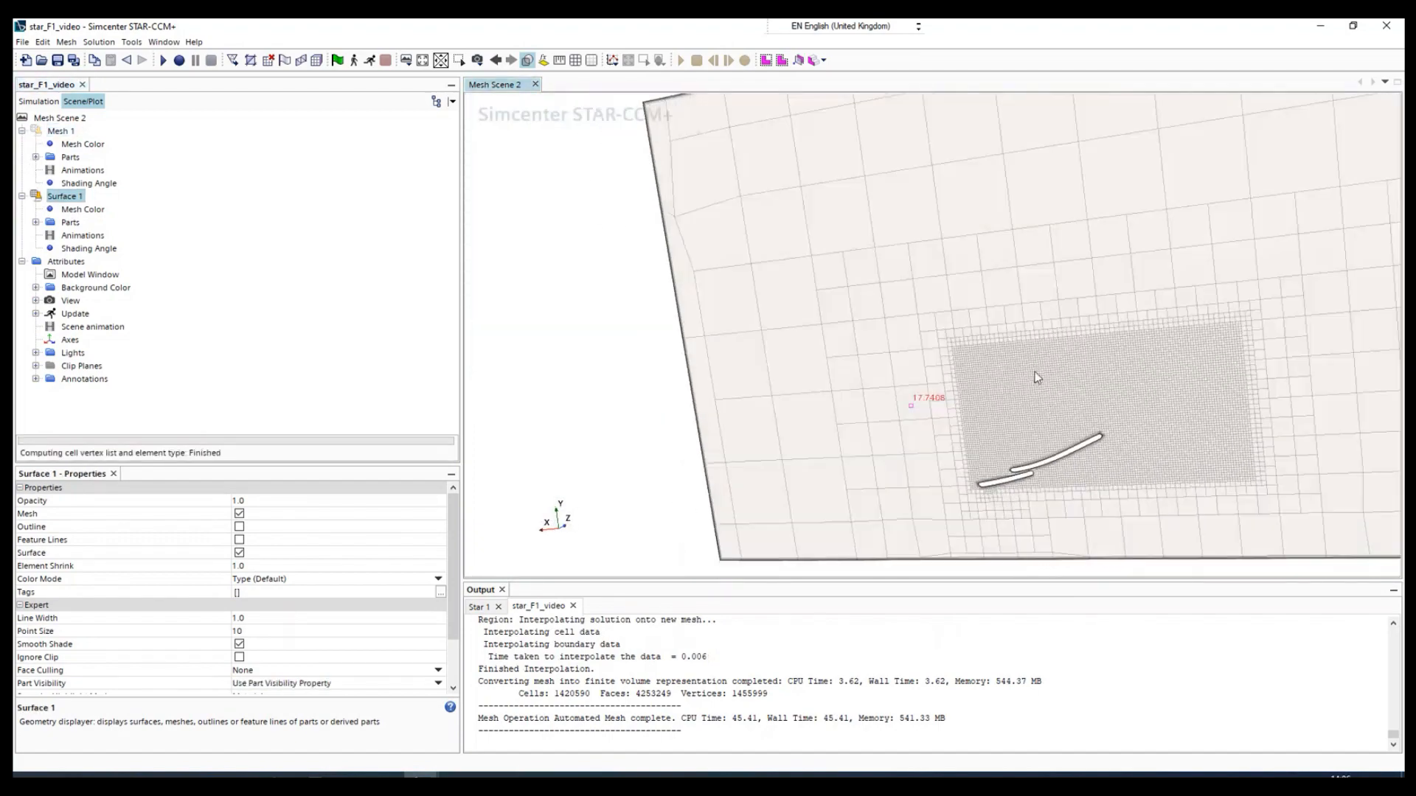
scroll(1018, 463, "up", 6)
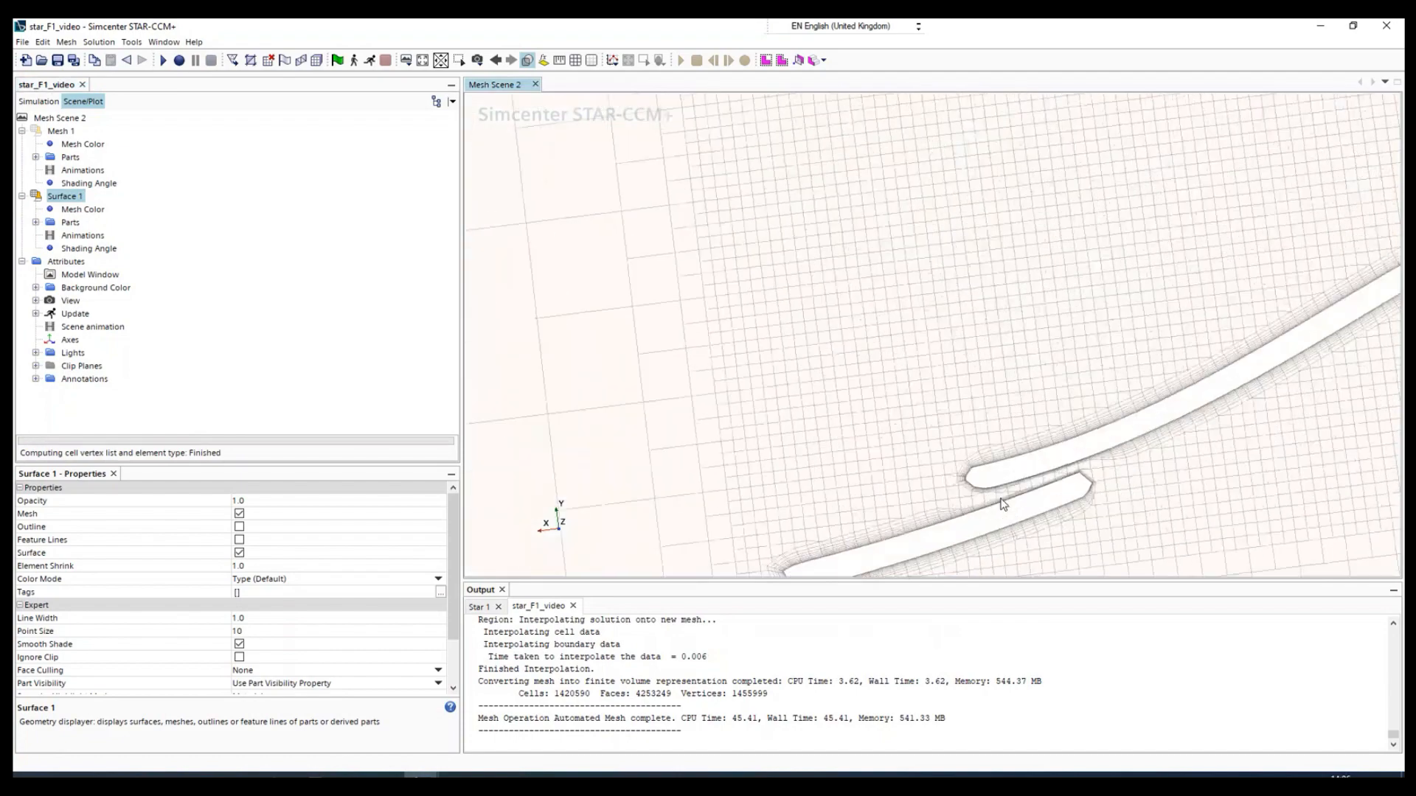
scroll(1054, 490, "down", 2)
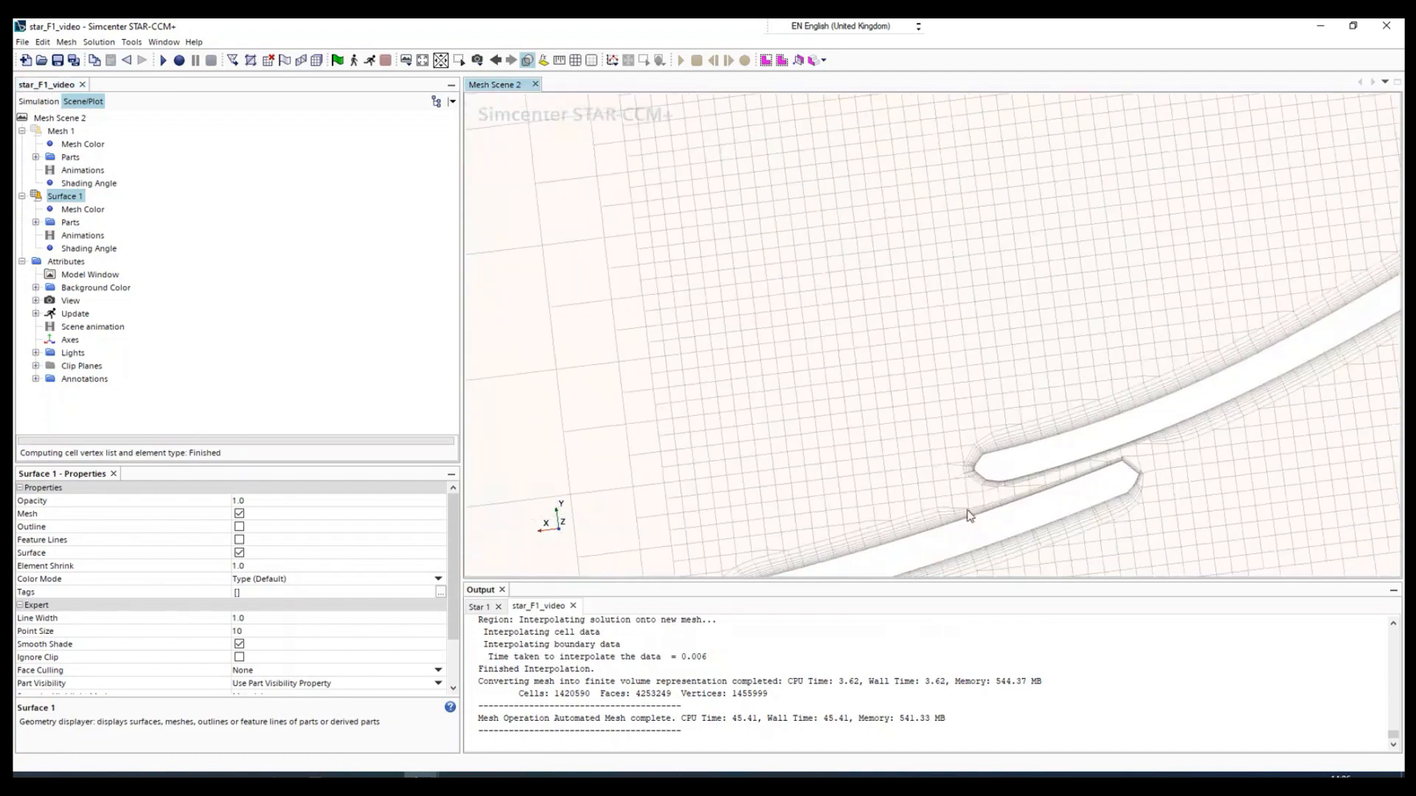
scroll(1025, 495, "down", 8)
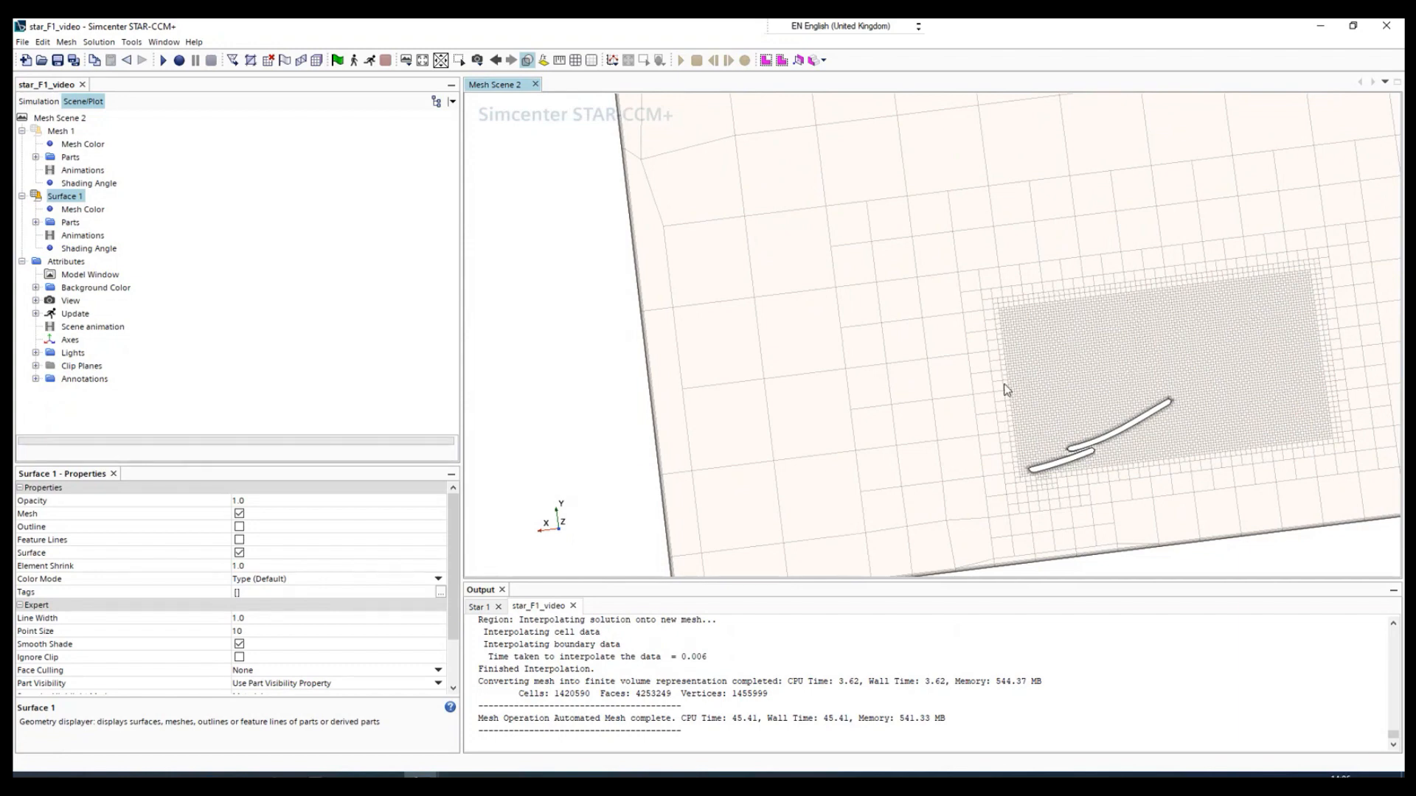
scroll(1008, 390, "down", 1)
scroll(1144, 444, "up", 1)
scroll(1047, 447, "up", 4)
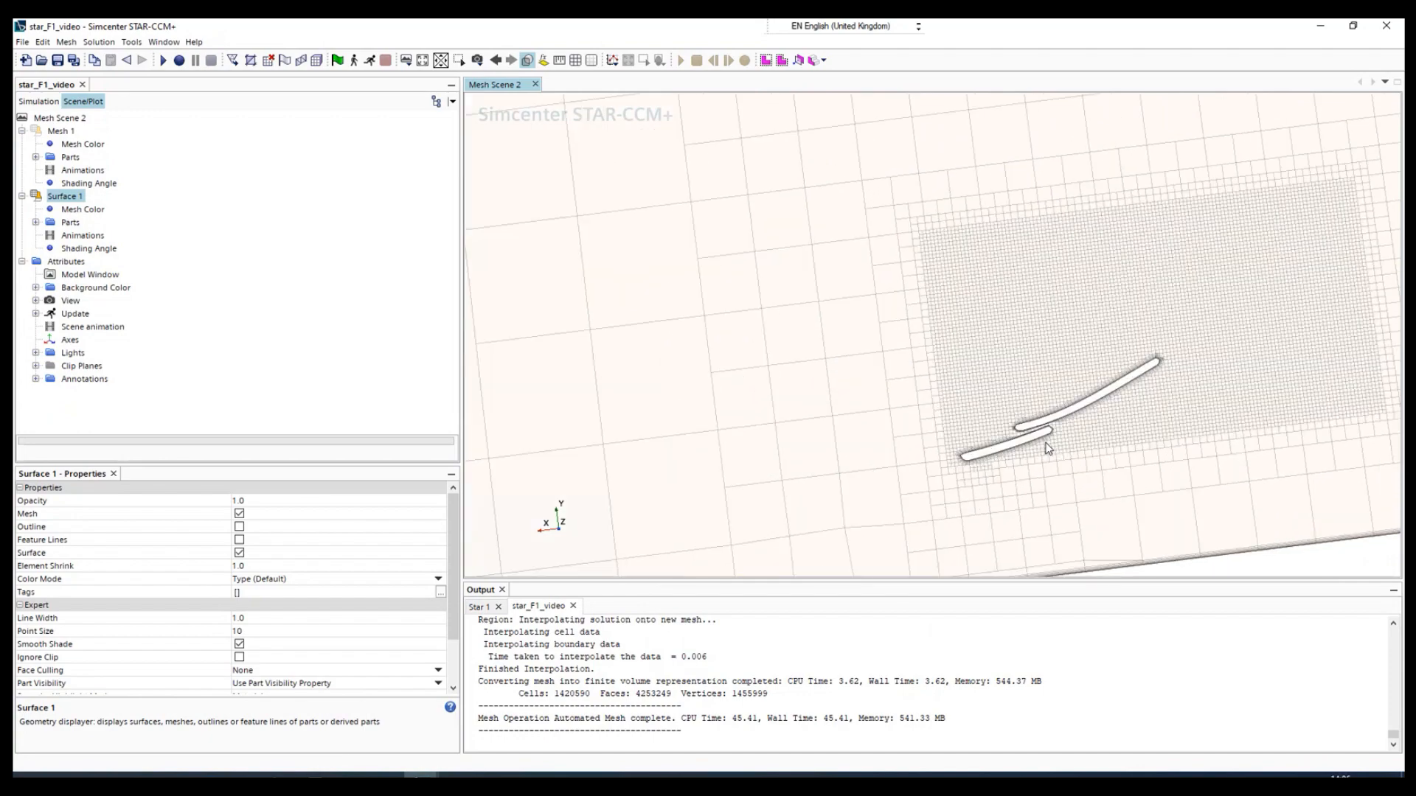
scroll(1090, 415, "down", 1)
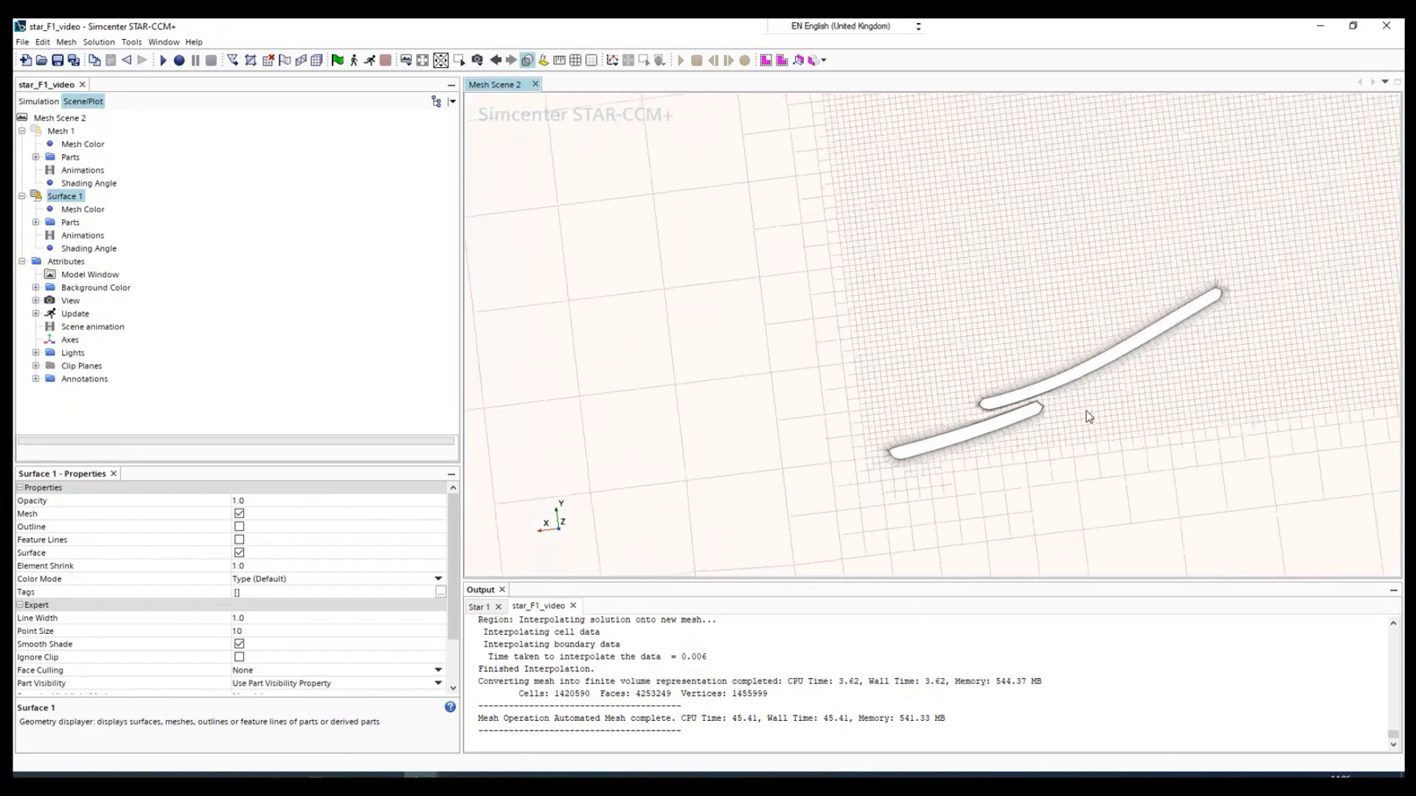
scroll(1014, 246, "down", 2)
scroll(885, 244, "down", 3)
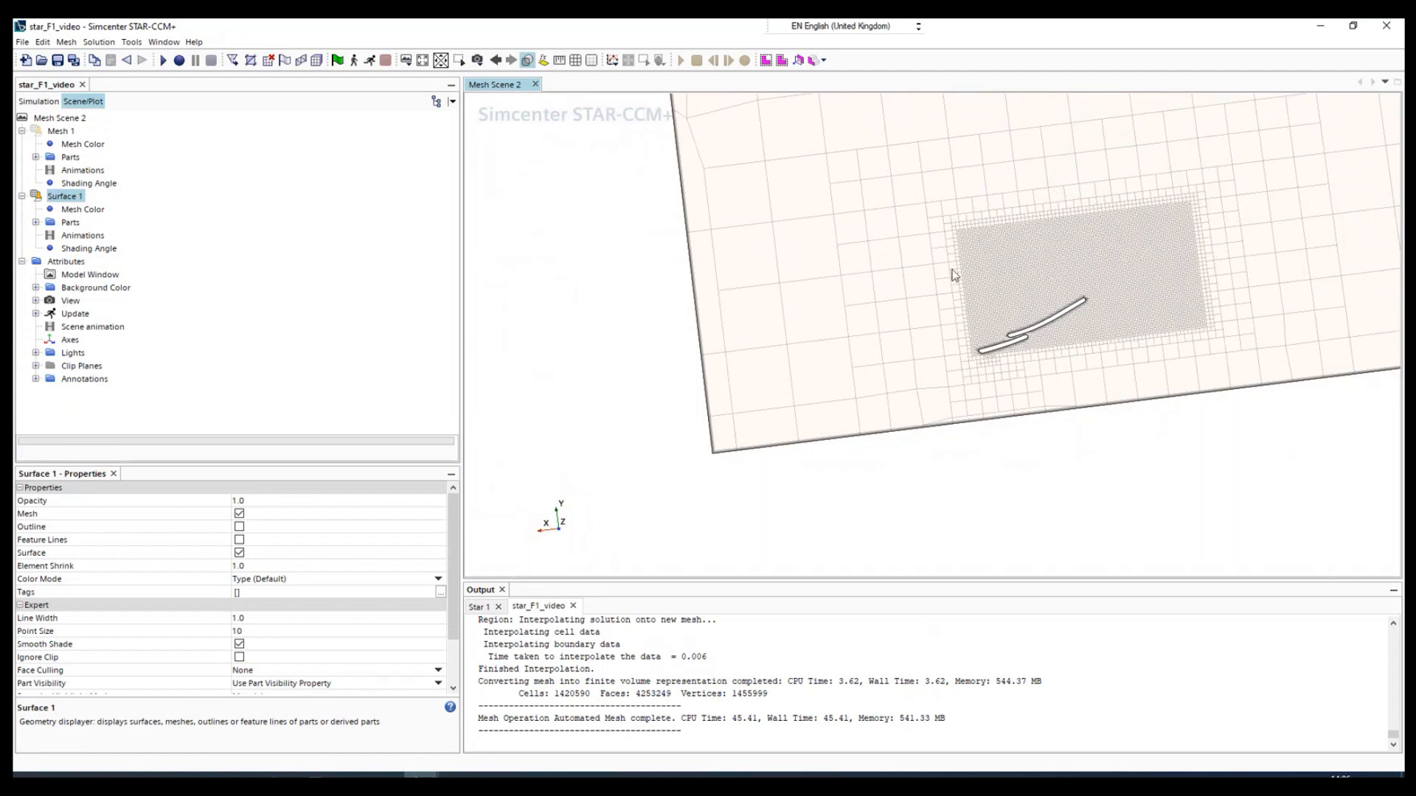
scroll(1088, 282, "down", 1)
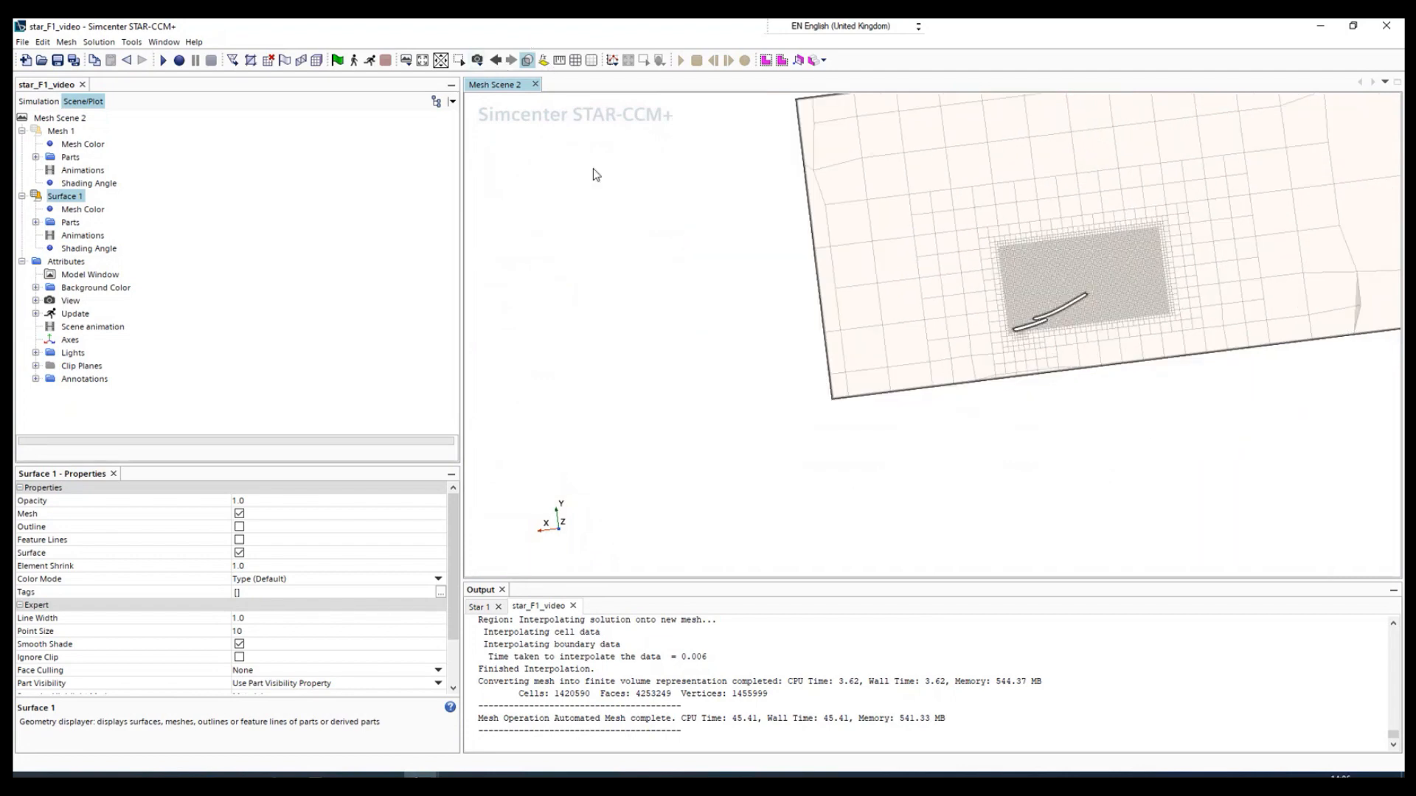
- Try to orient Mesh Scene 2 to the standard (+Y) right view
left_click(407, 61)
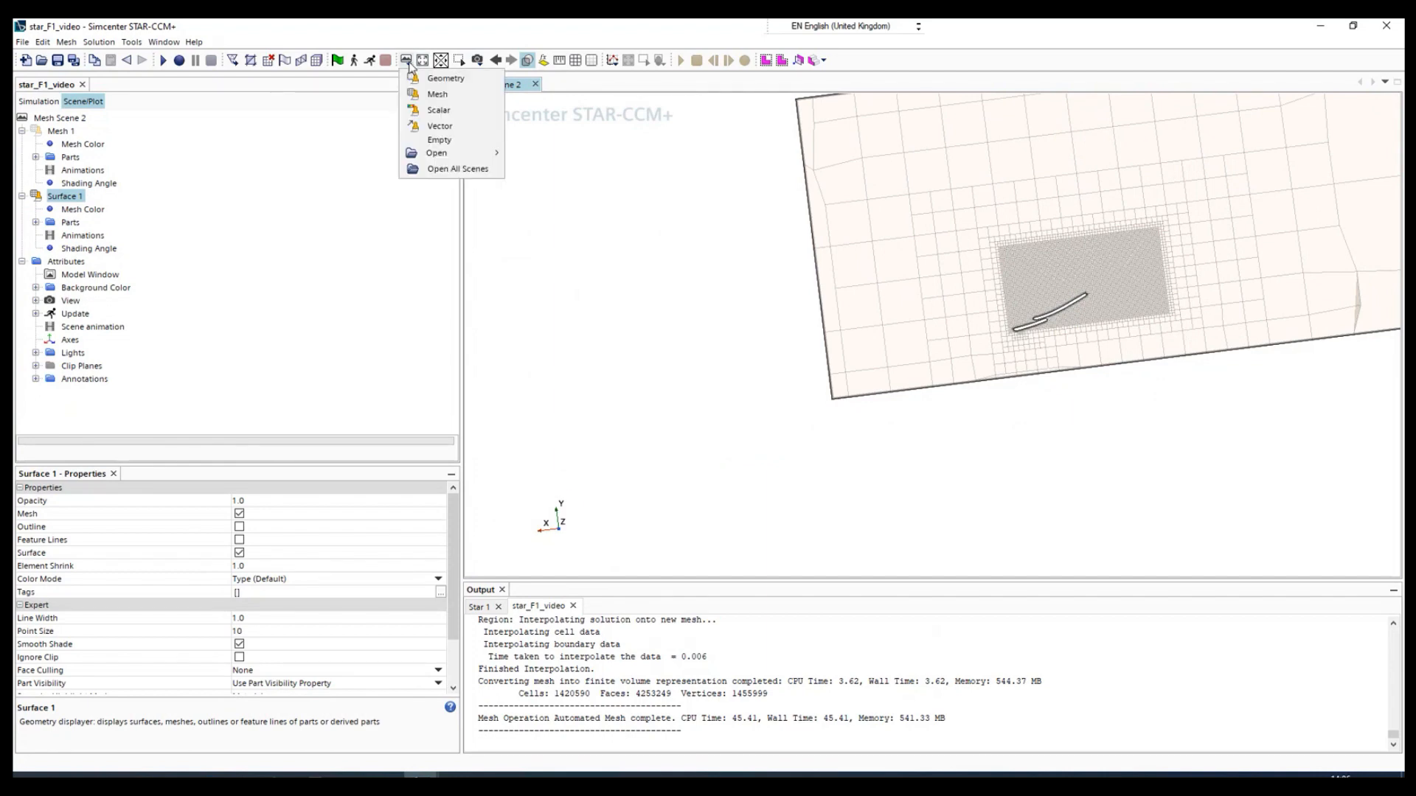
left_click(476, 62)
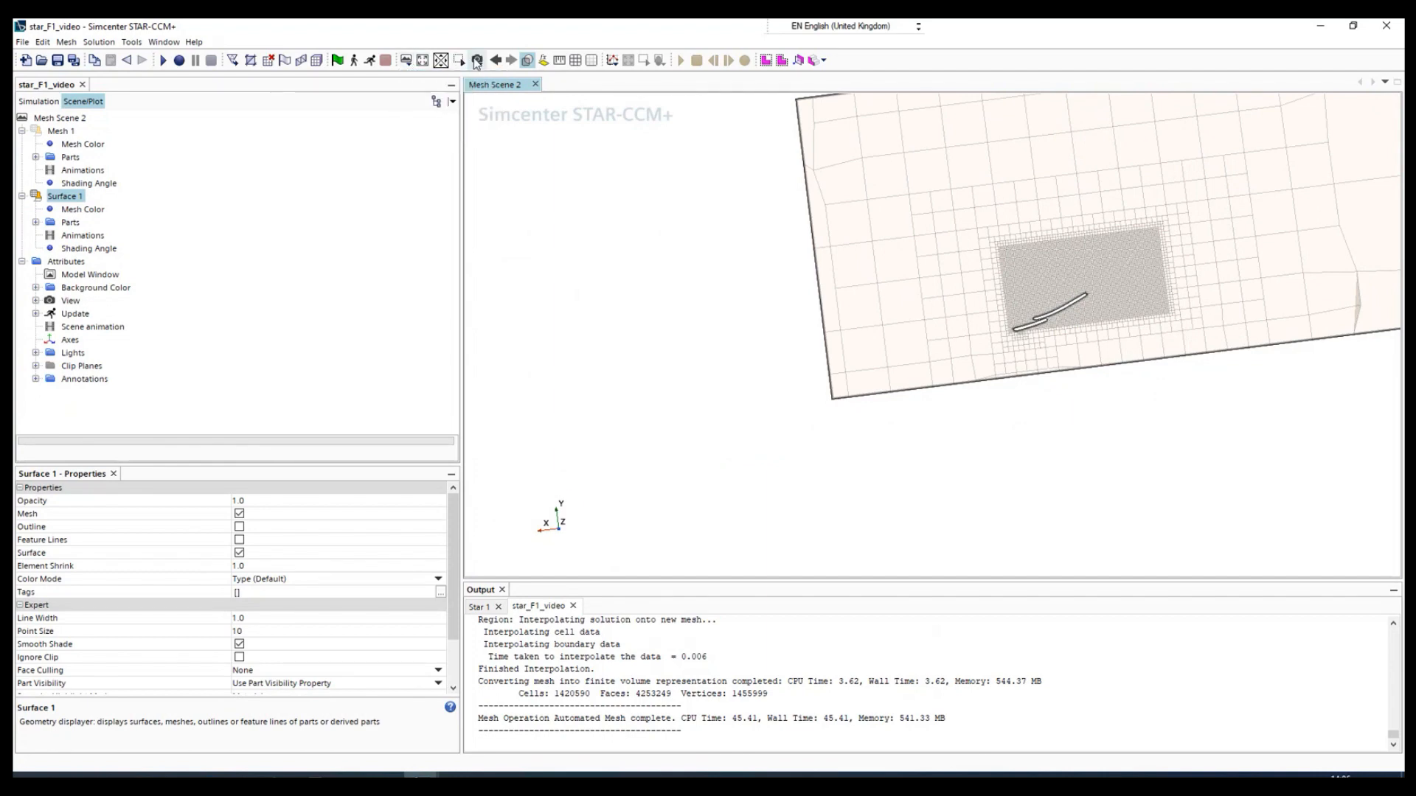
left_click(477, 62)
mouse_move(546, 174)
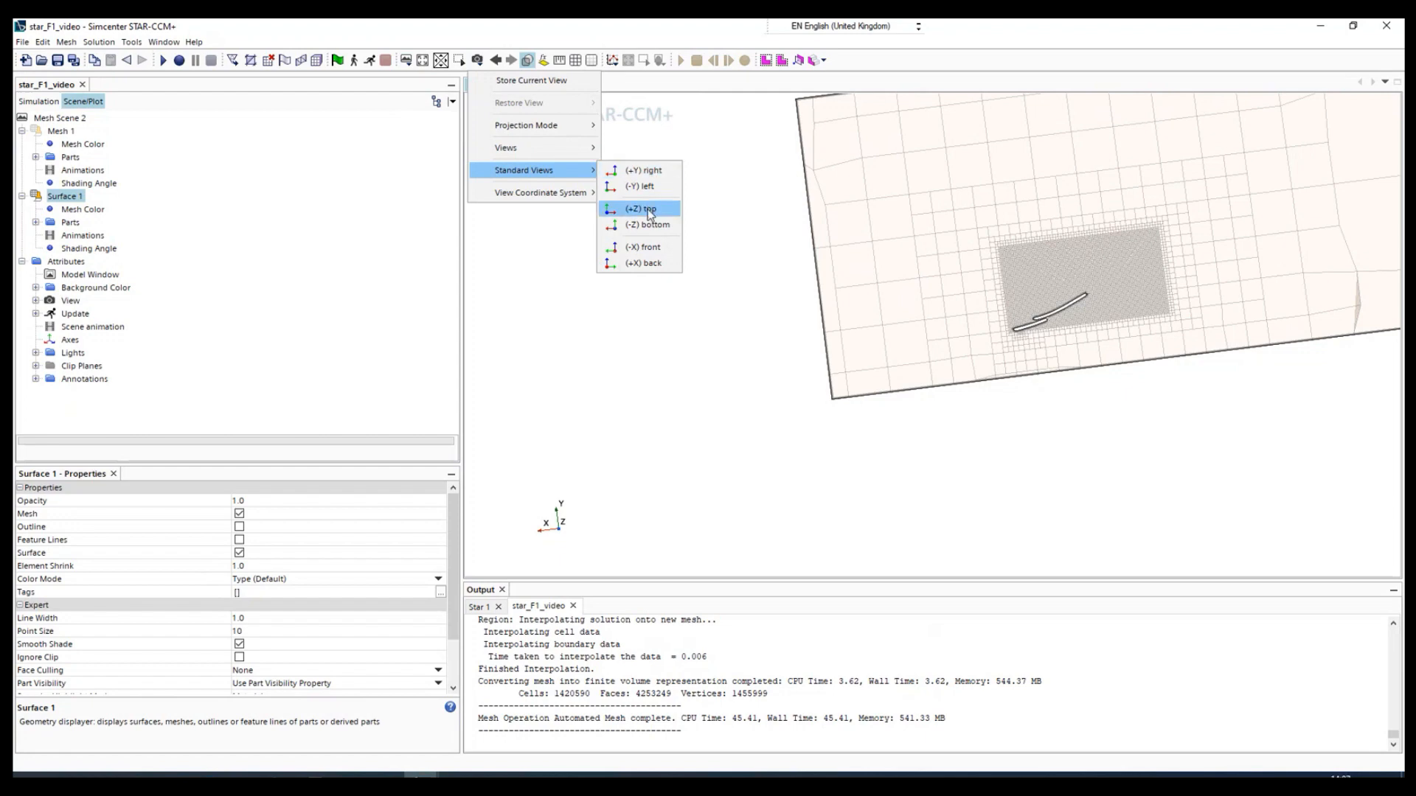
left_click(650, 175)
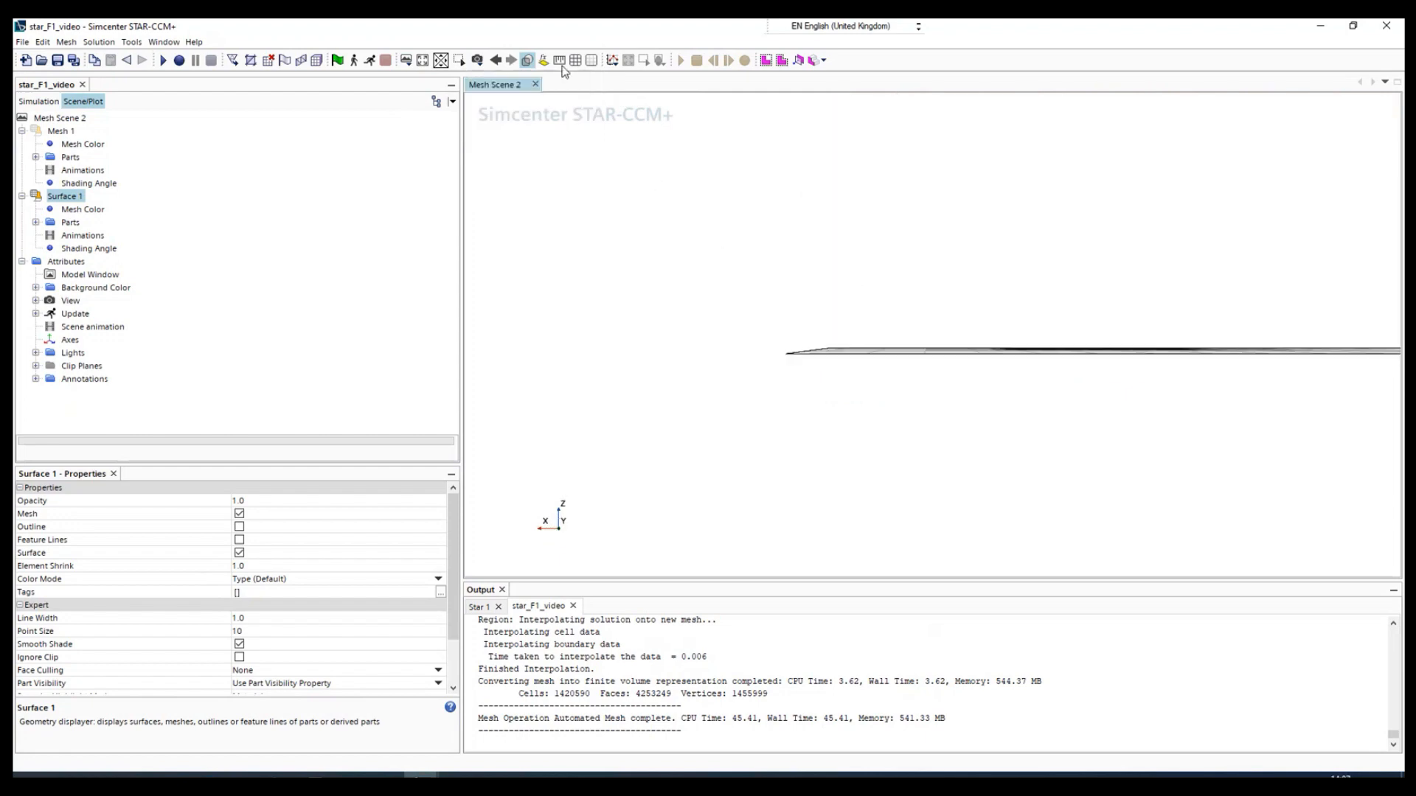
- Orient Mesh Scene 2 to the +Z view with +Y up and fit the domain's whole plane section in sight
left_click(478, 60)
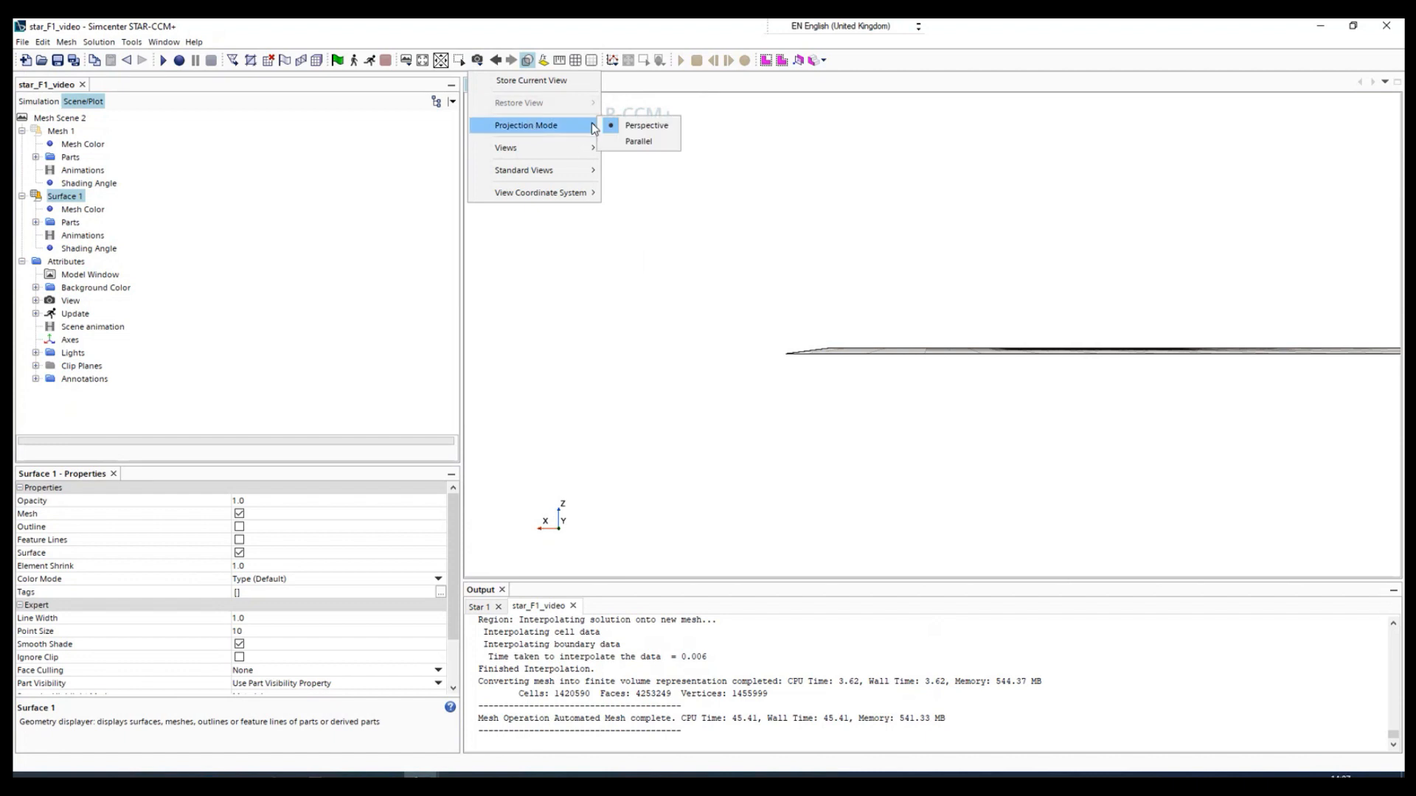
mouse_move(562, 149)
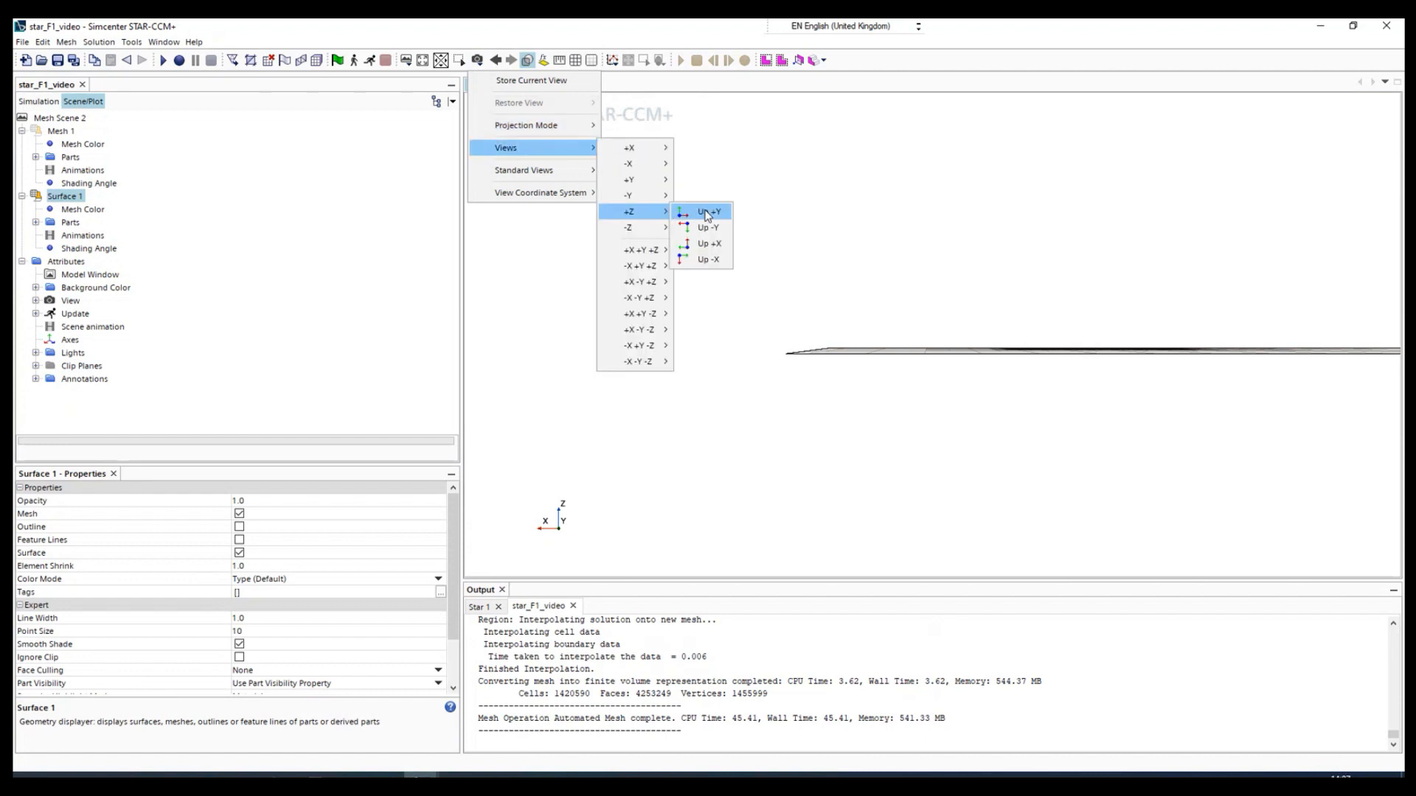
left_click(710, 213)
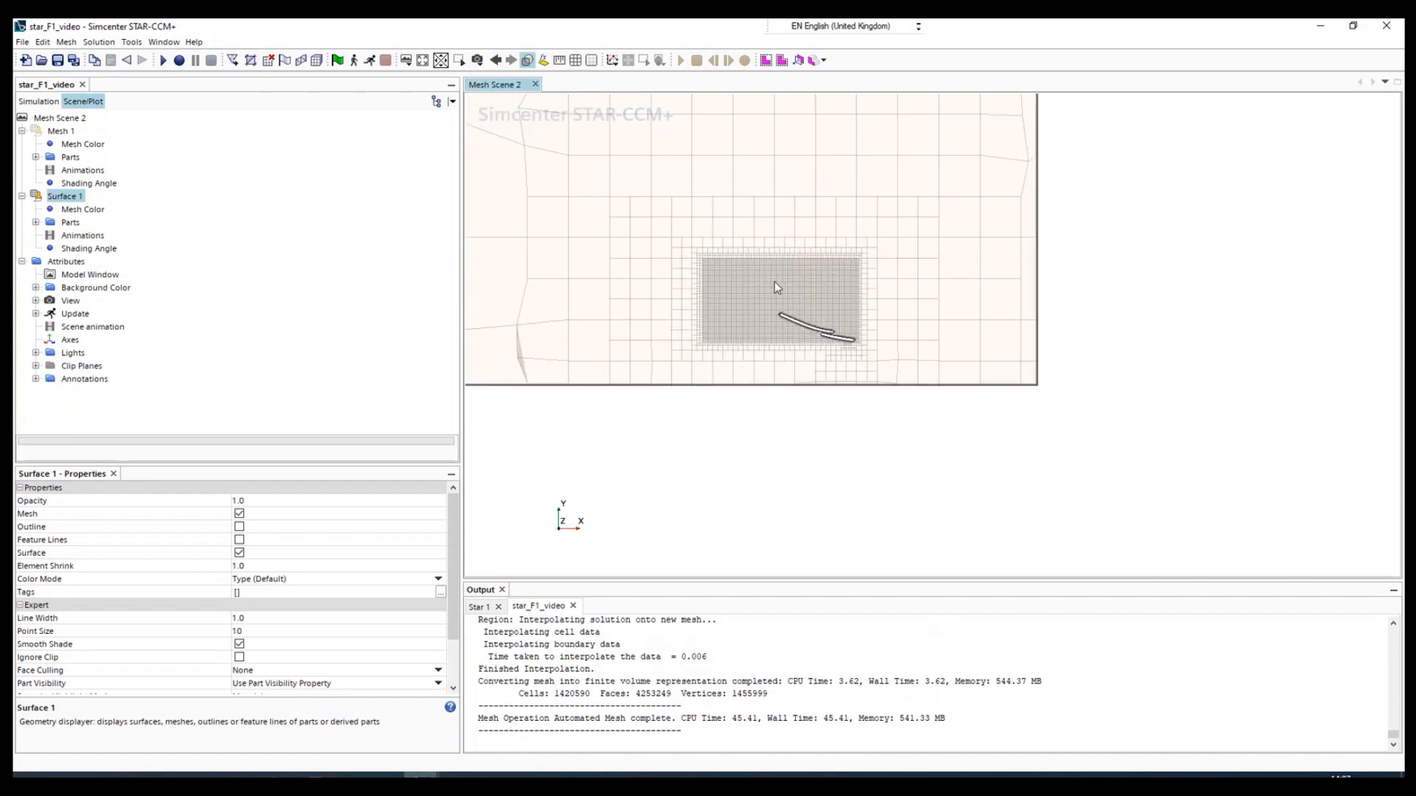
scroll(778, 283, "up", 6)
scroll(781, 297, "down", 8)
scroll(644, 299, "down", 2)
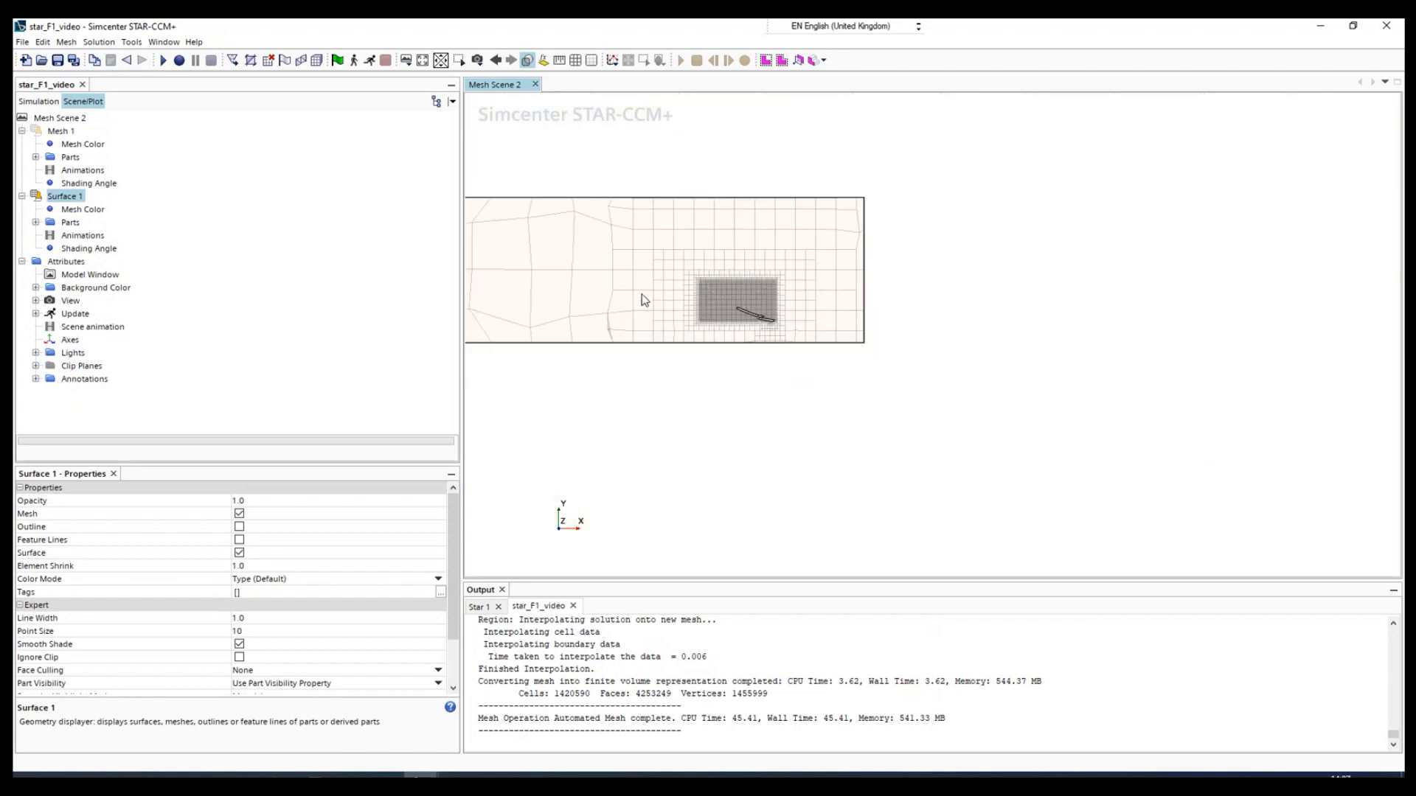
scroll(504, 272, "up", 5)
scroll(620, 278, "down", 4)
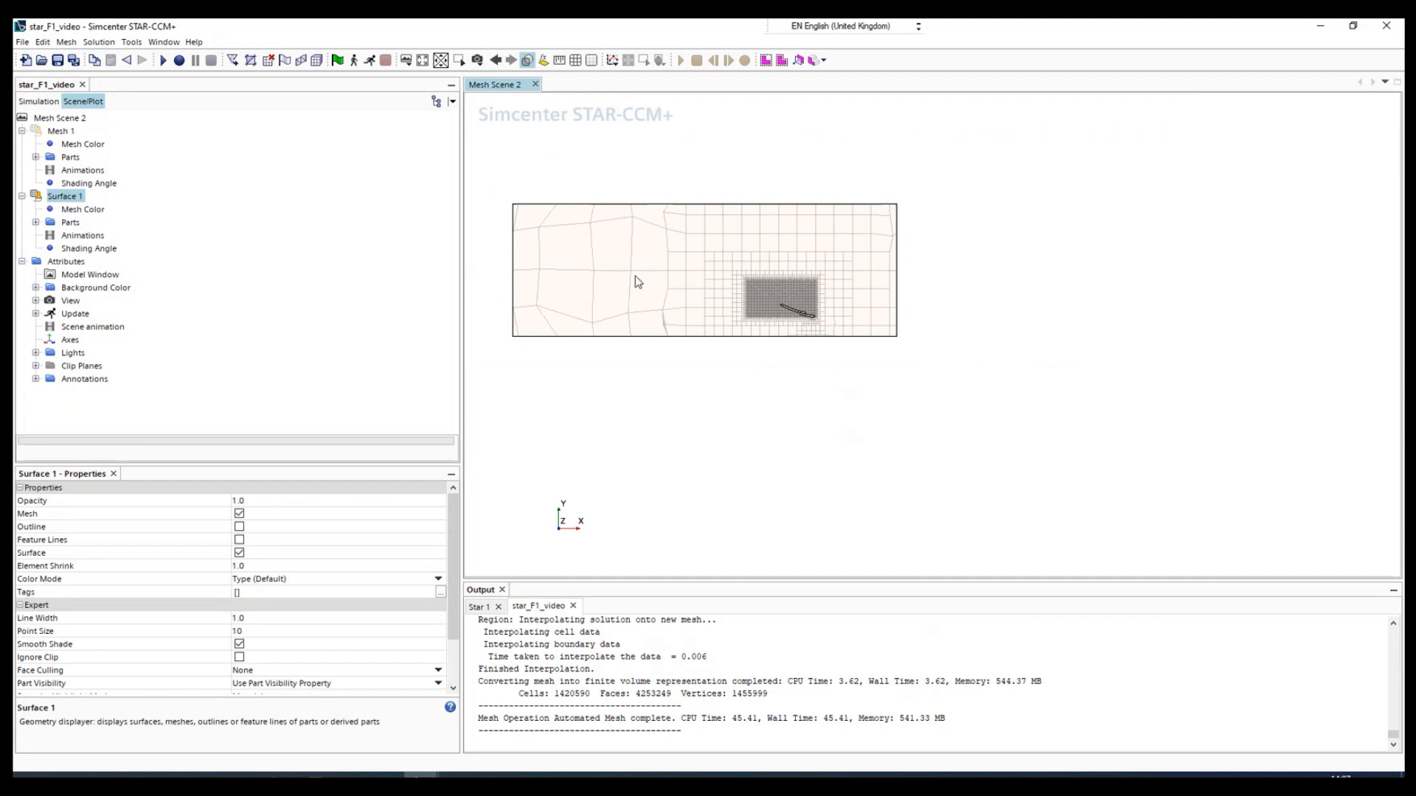
- Set the Automated Mesh default Base Size to 0.3 m and regenerate the volume mesh
left_click(73, 278)
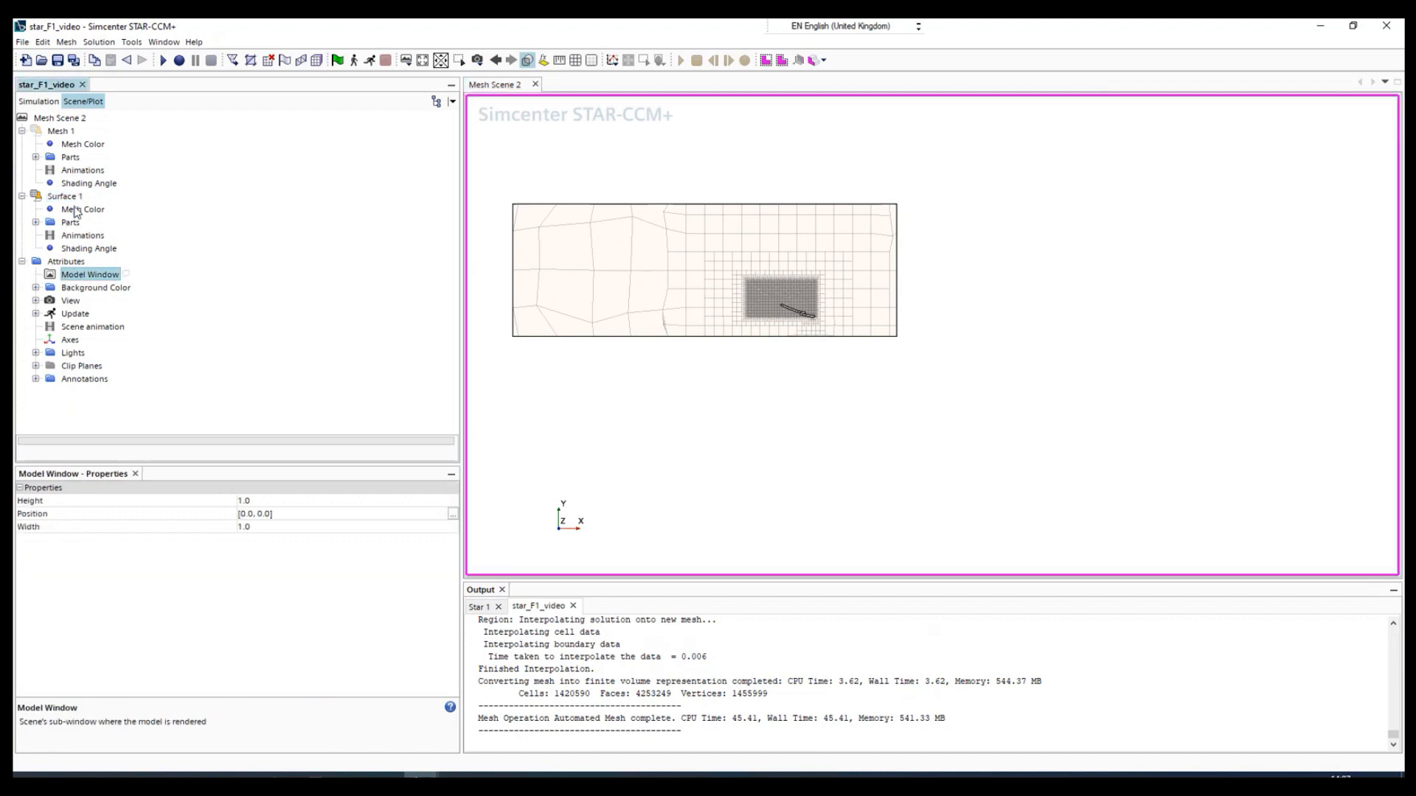
left_click(39, 101)
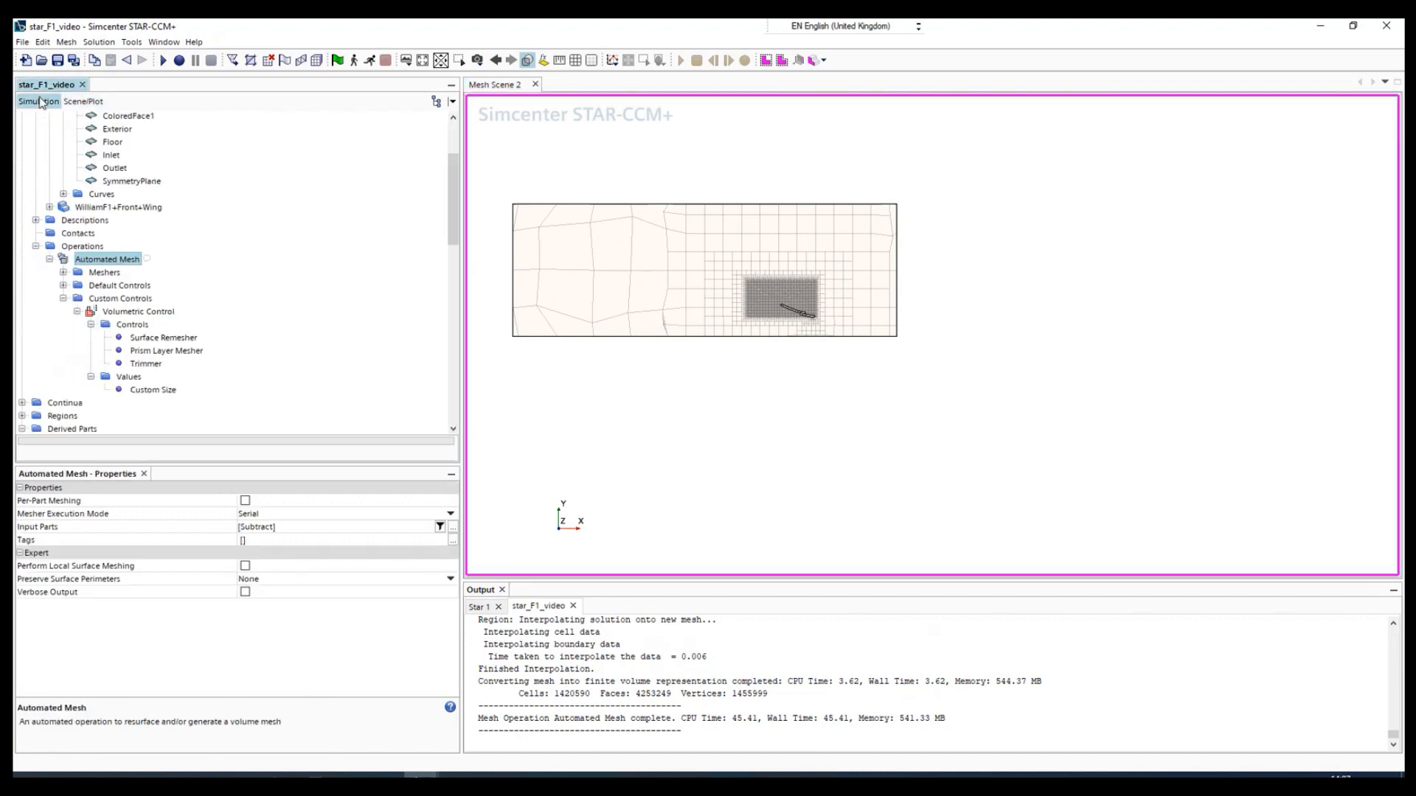
left_click(119, 287)
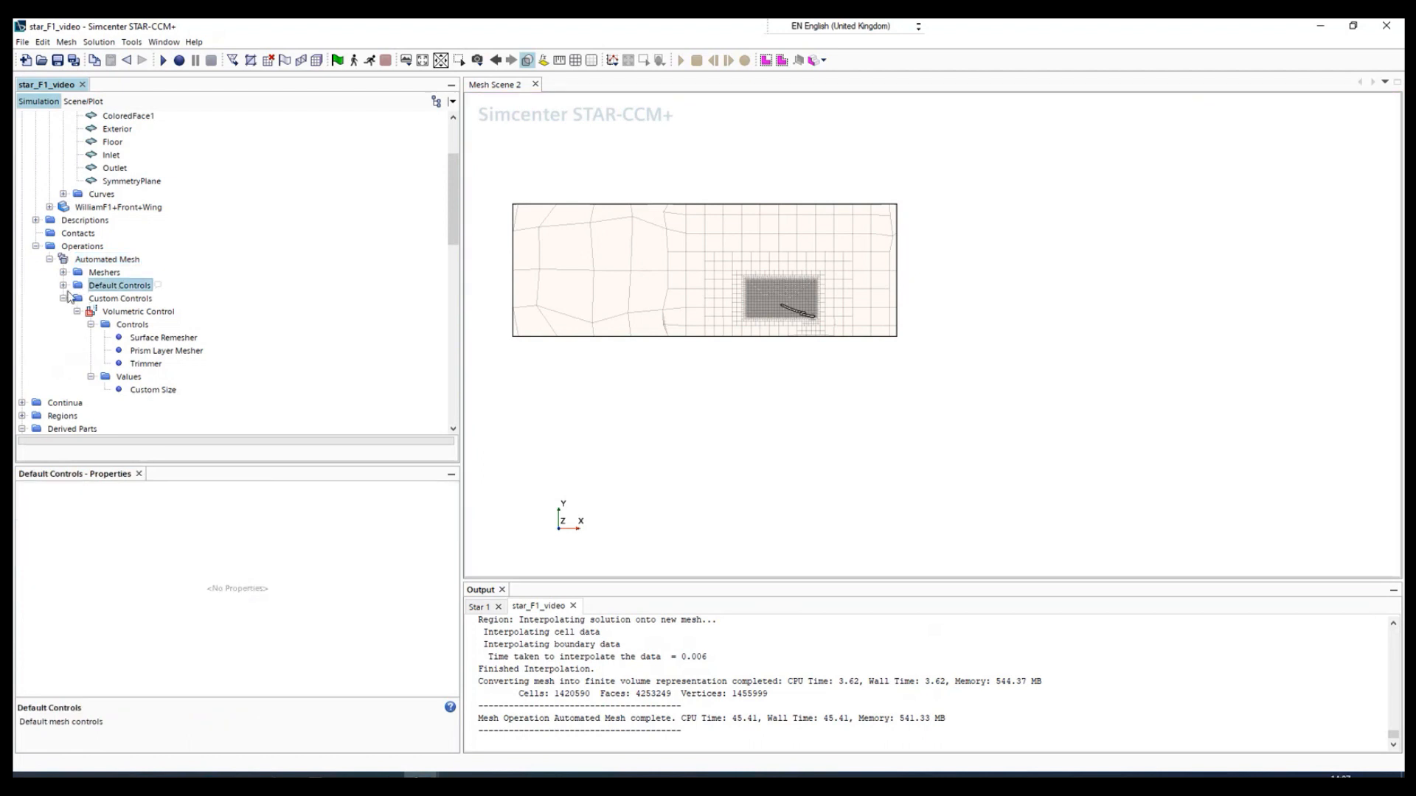
left_click(64, 286)
left_click(120, 249)
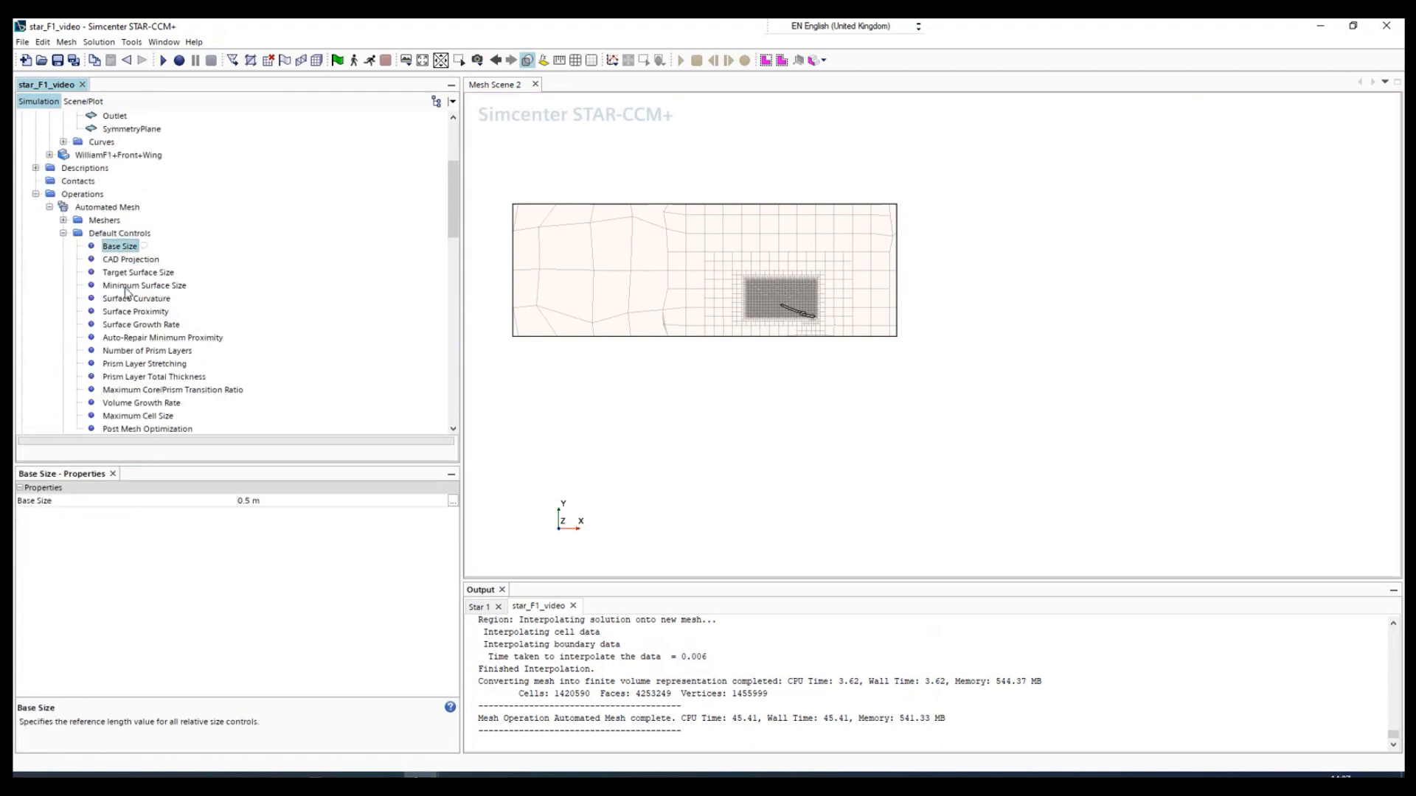
left_click(248, 500)
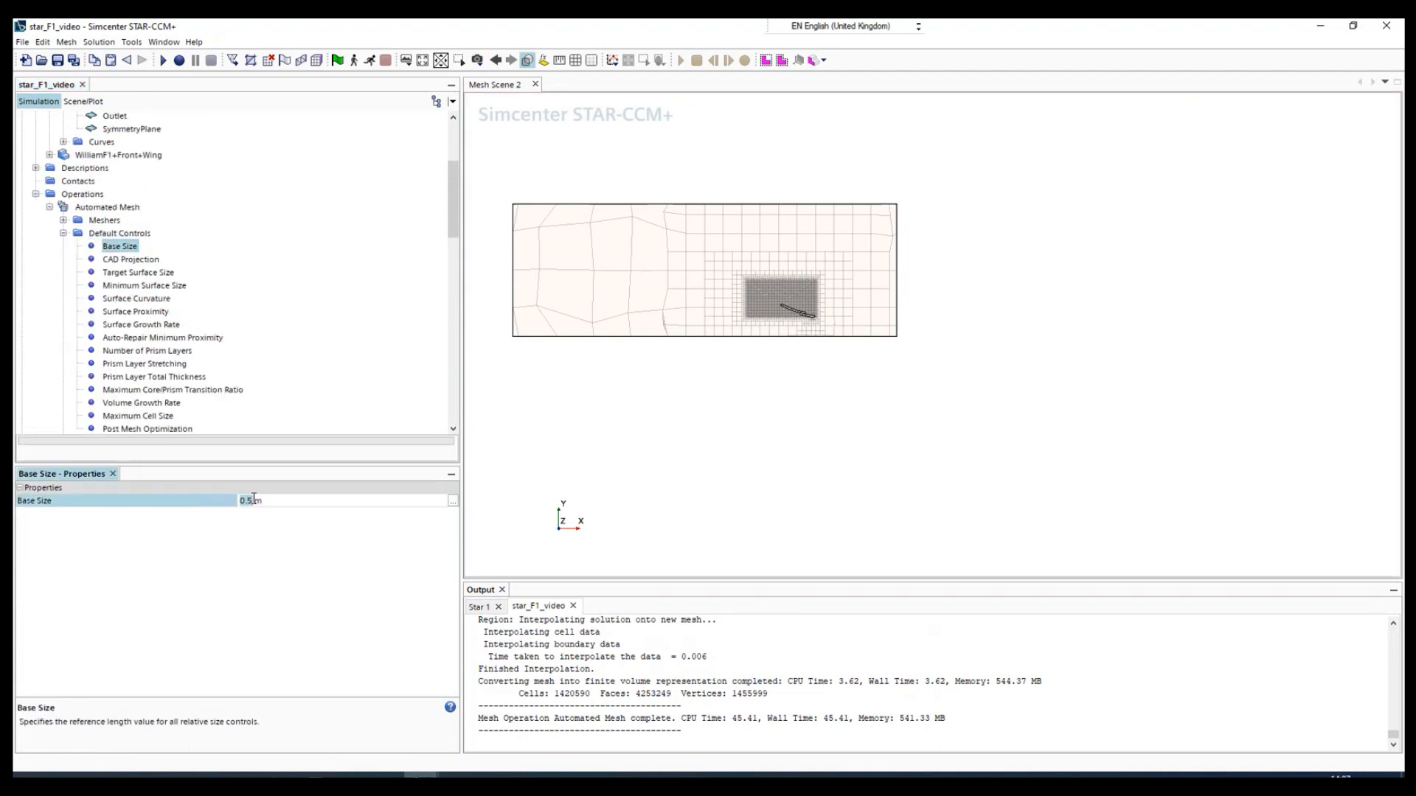
left_click(254, 500)
key("Return")
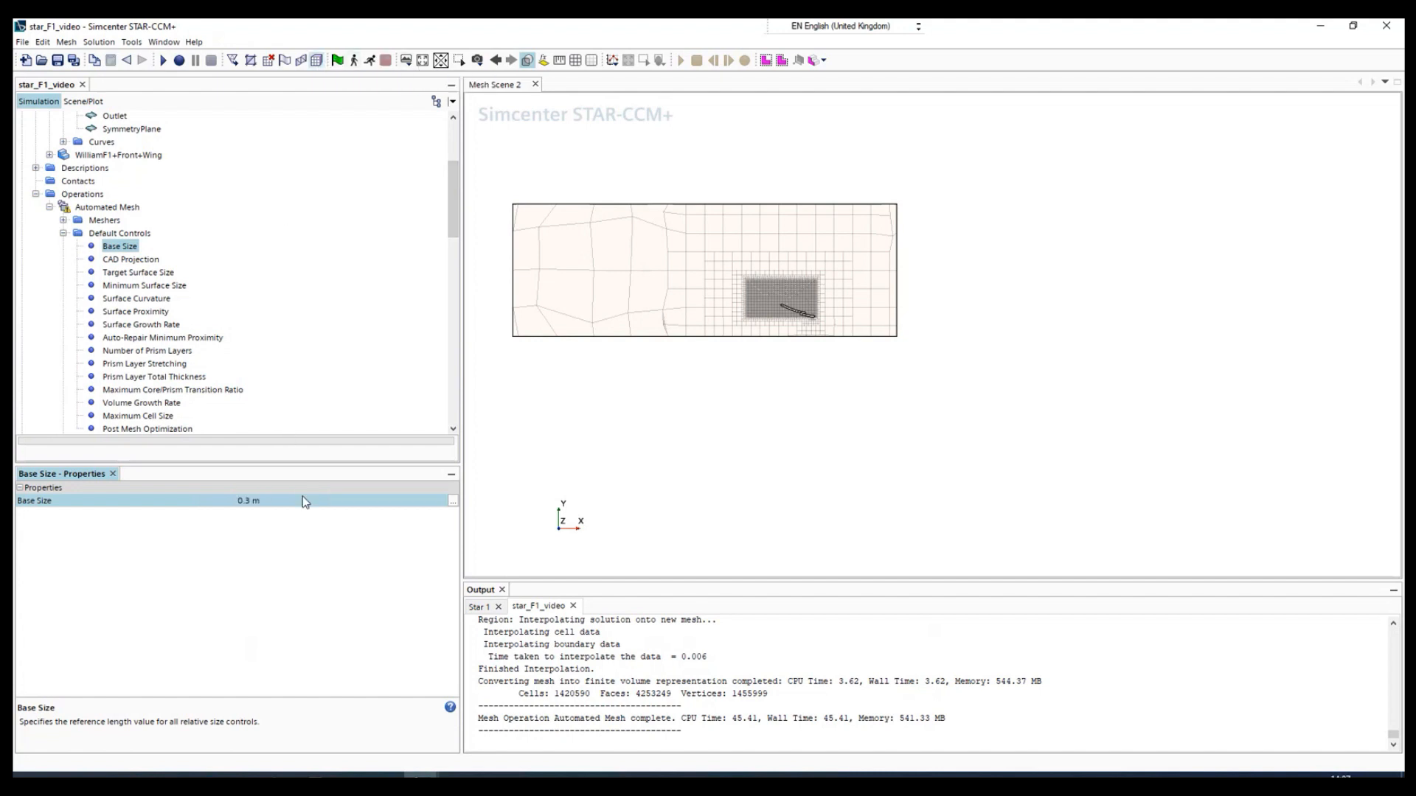
left_click(318, 61)
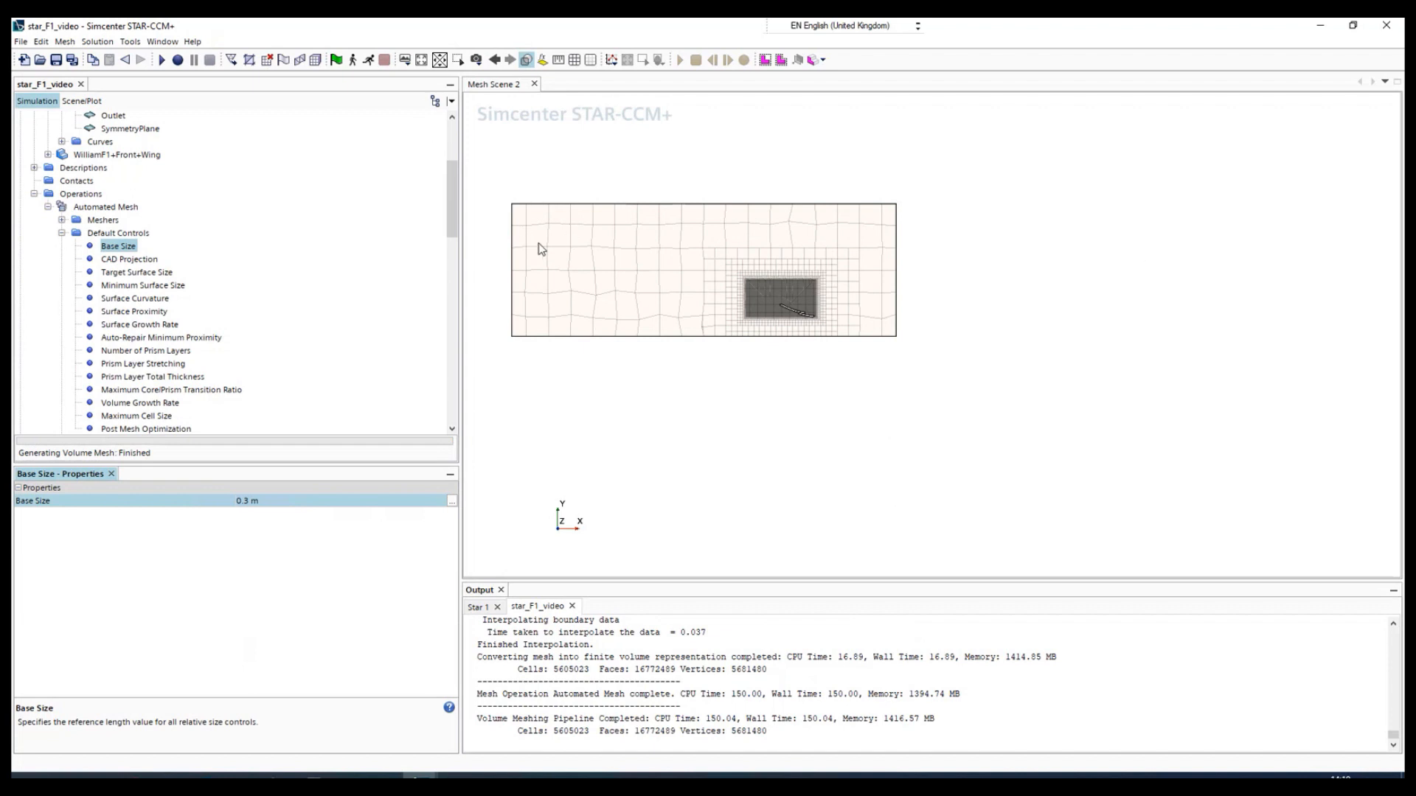
- Examine the regenerated mesh on the plane section, from the outer domain to the refined block and the prism layers around the wing profiles
scroll(533, 245, "up", 3)
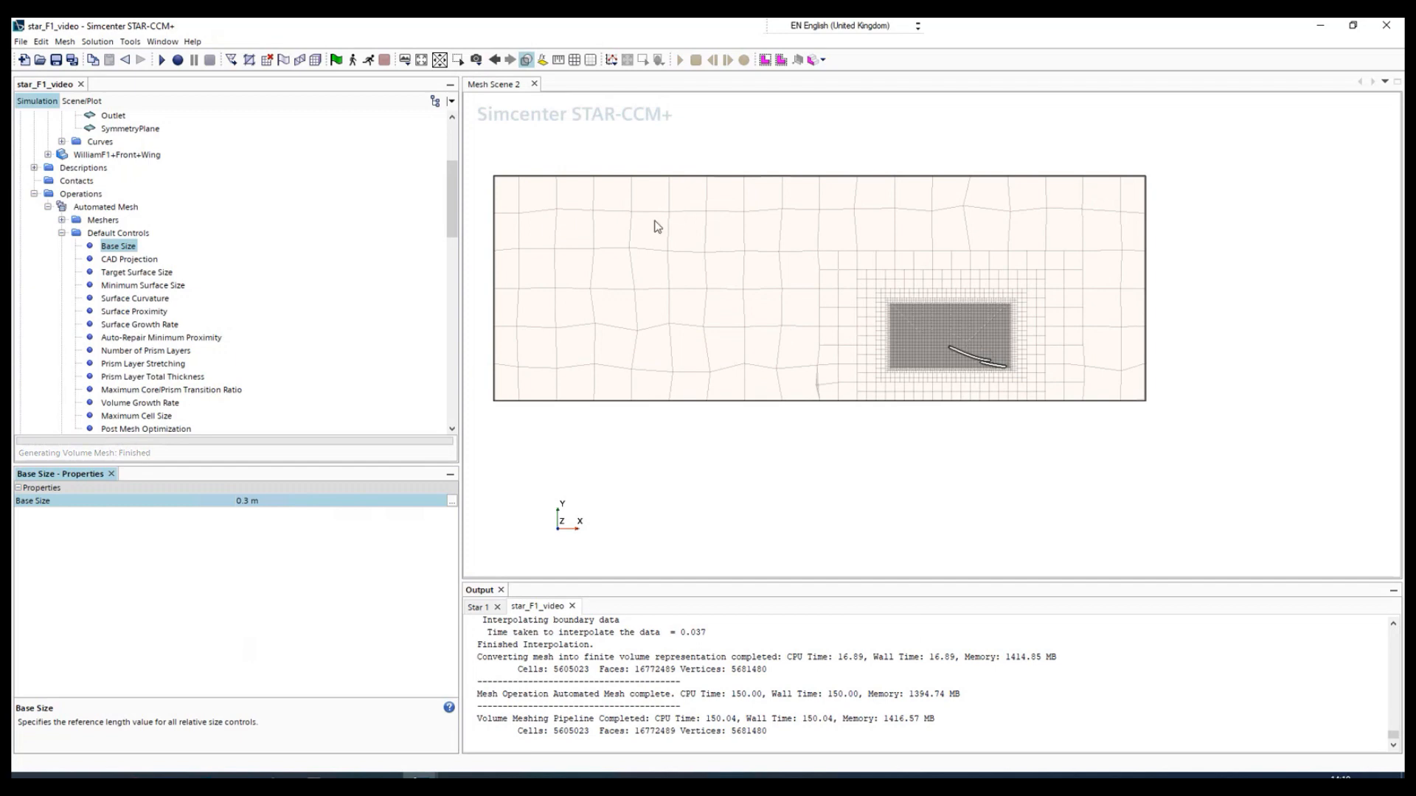
scroll(887, 251, "up", 5)
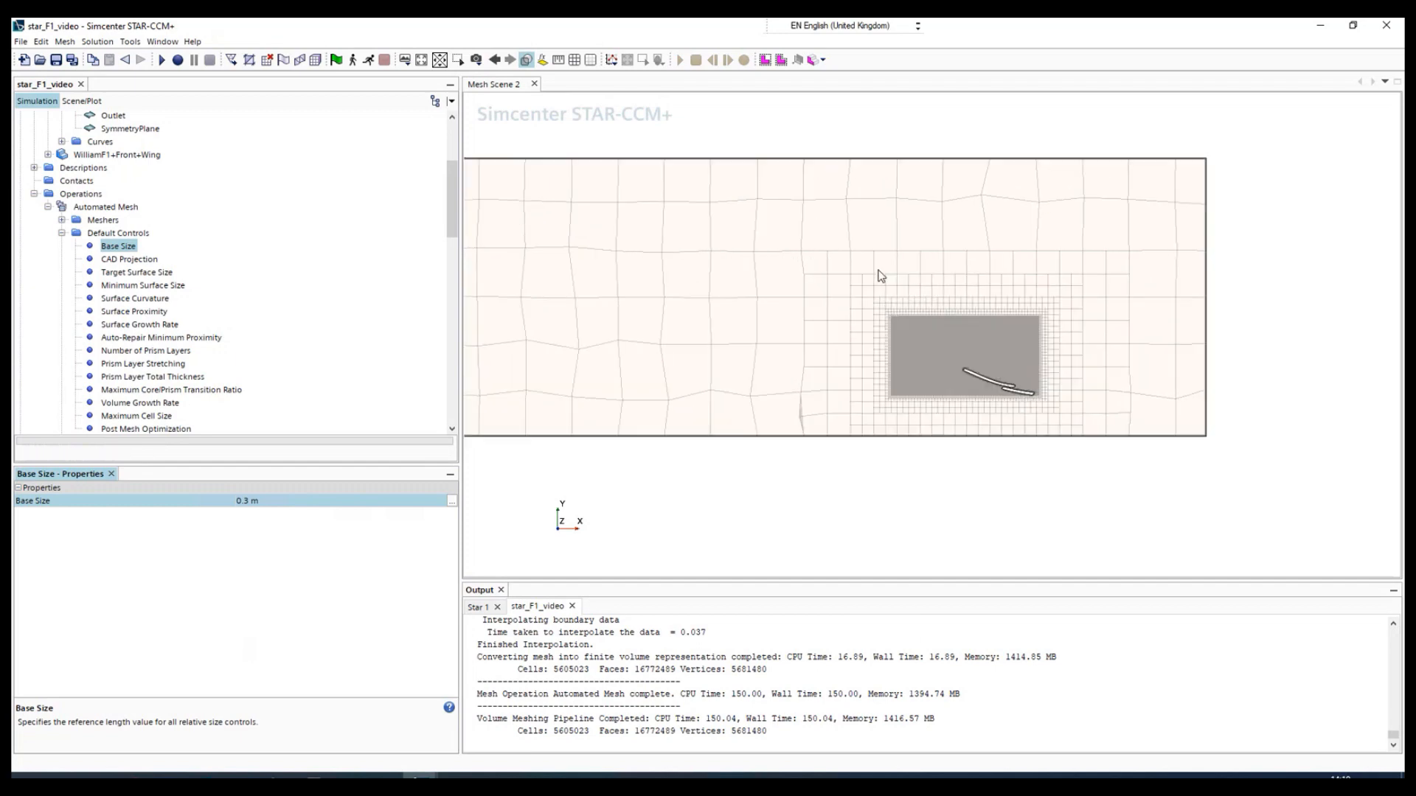
scroll(962, 368, "up", 5)
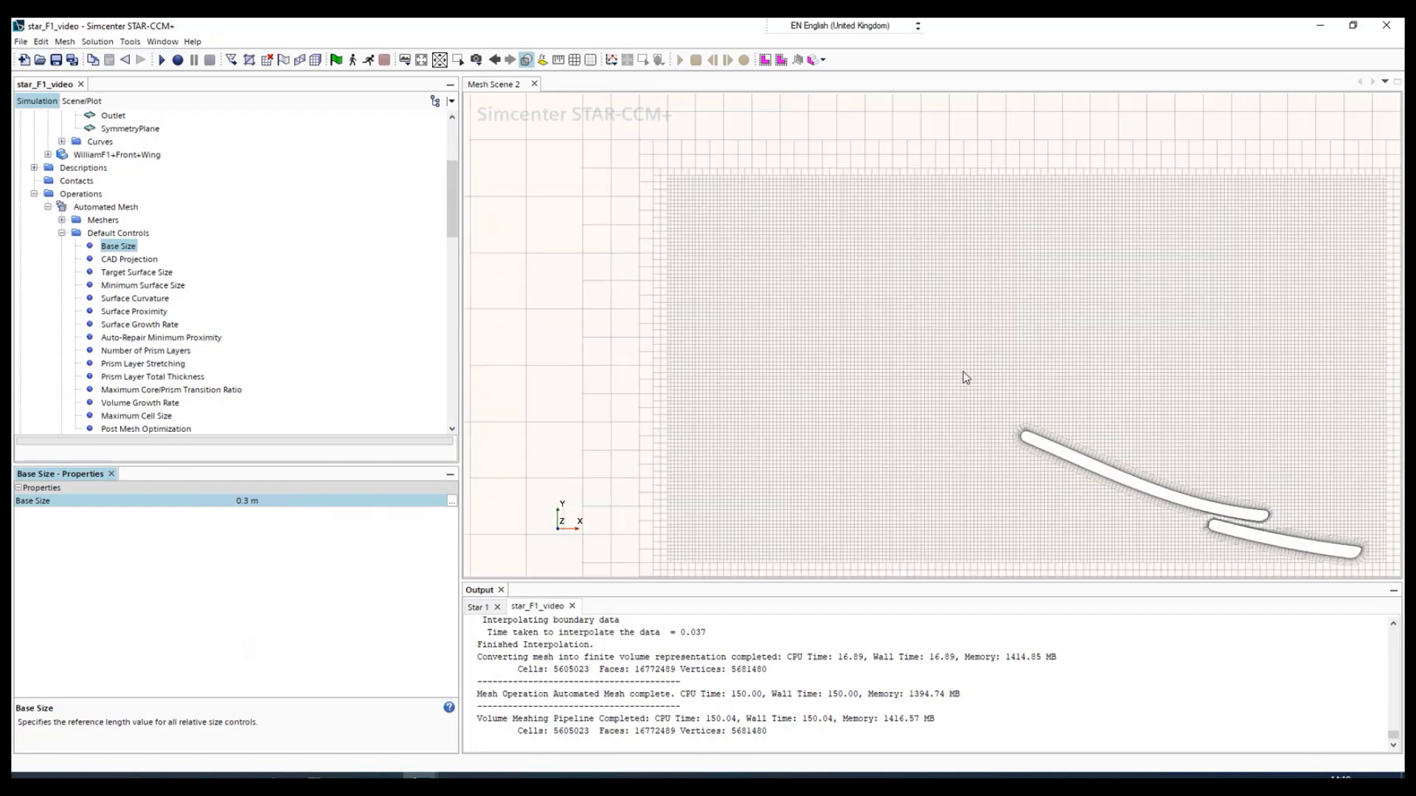
scroll(1296, 556, "up", 10)
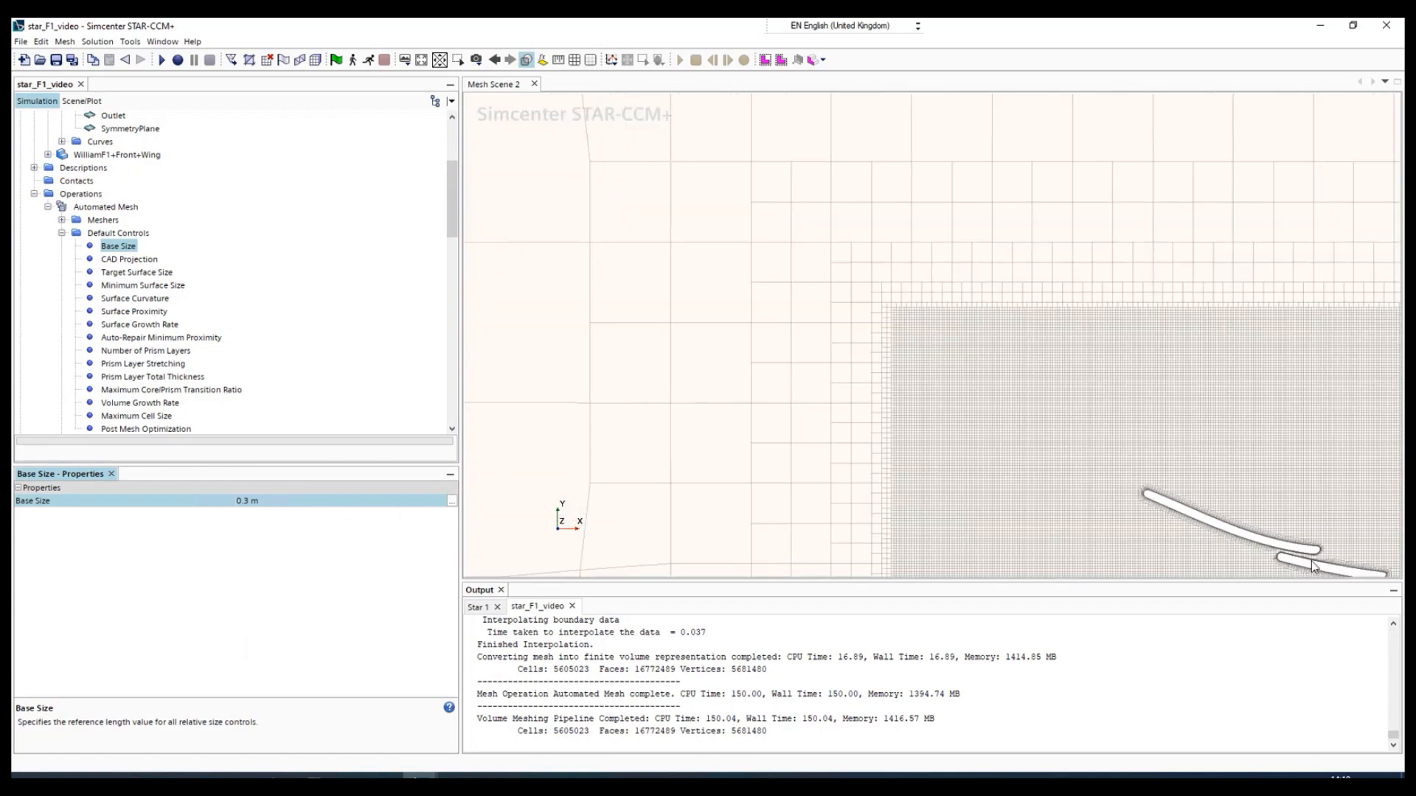
scroll(1311, 555, "up", 3)
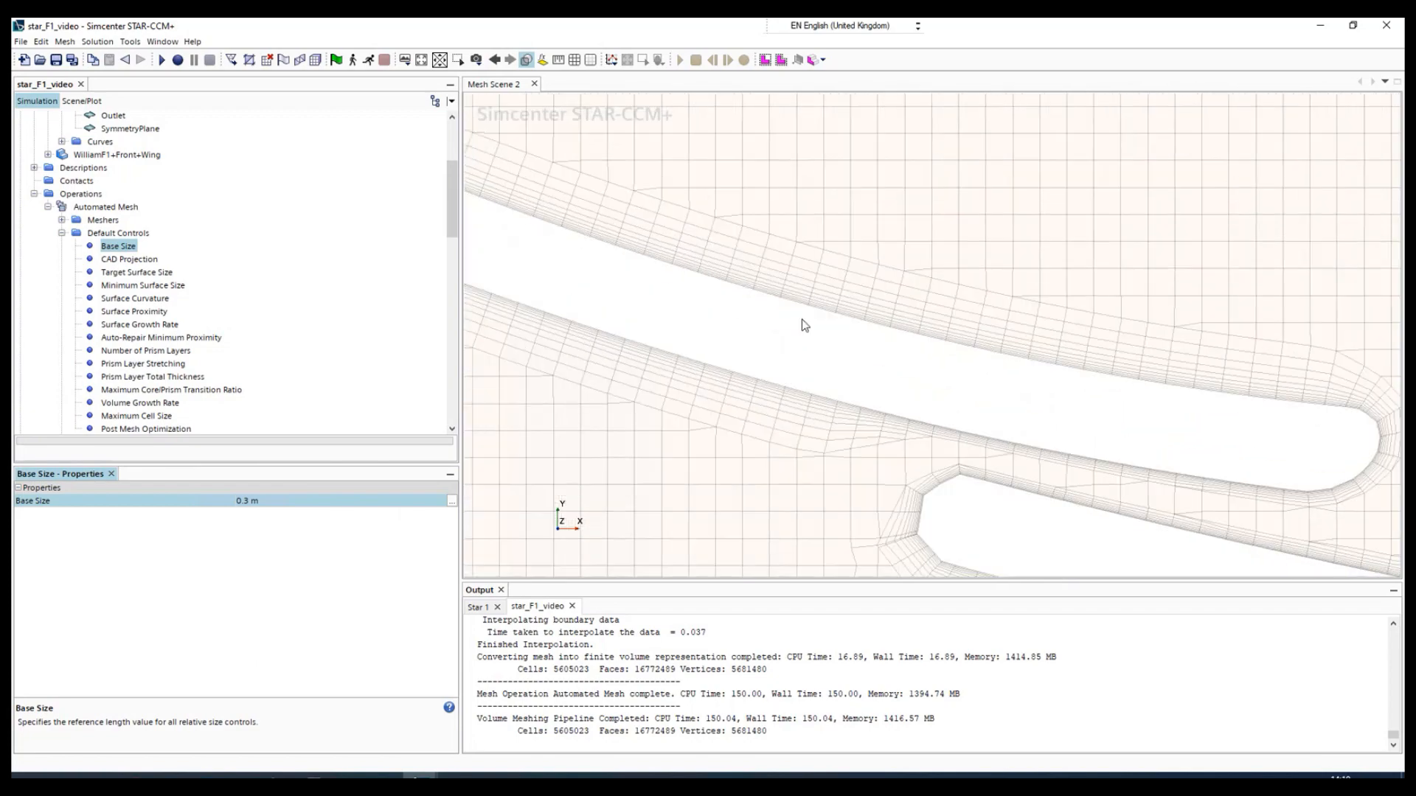
scroll(1115, 529, "down", 2)
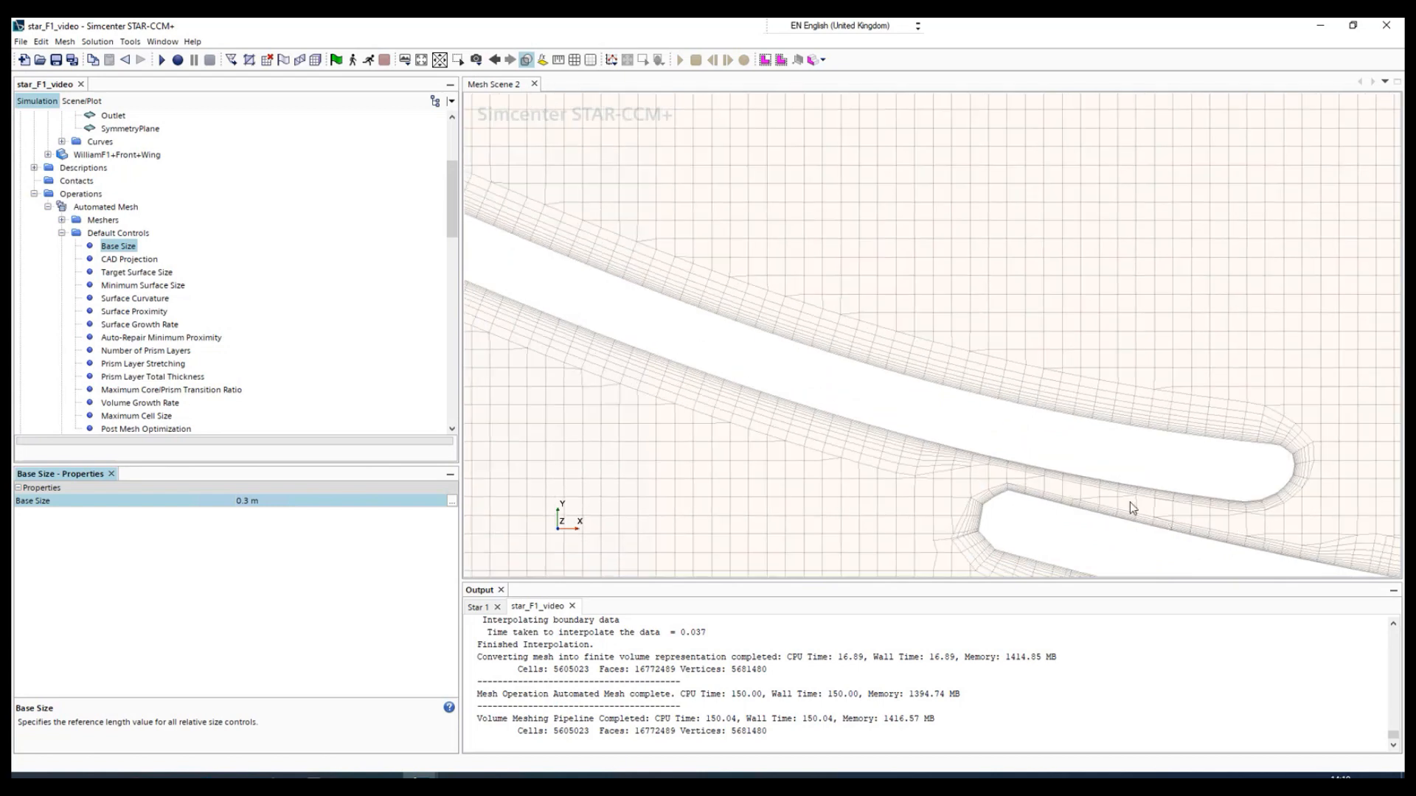
scroll(1179, 519, "down", 8)
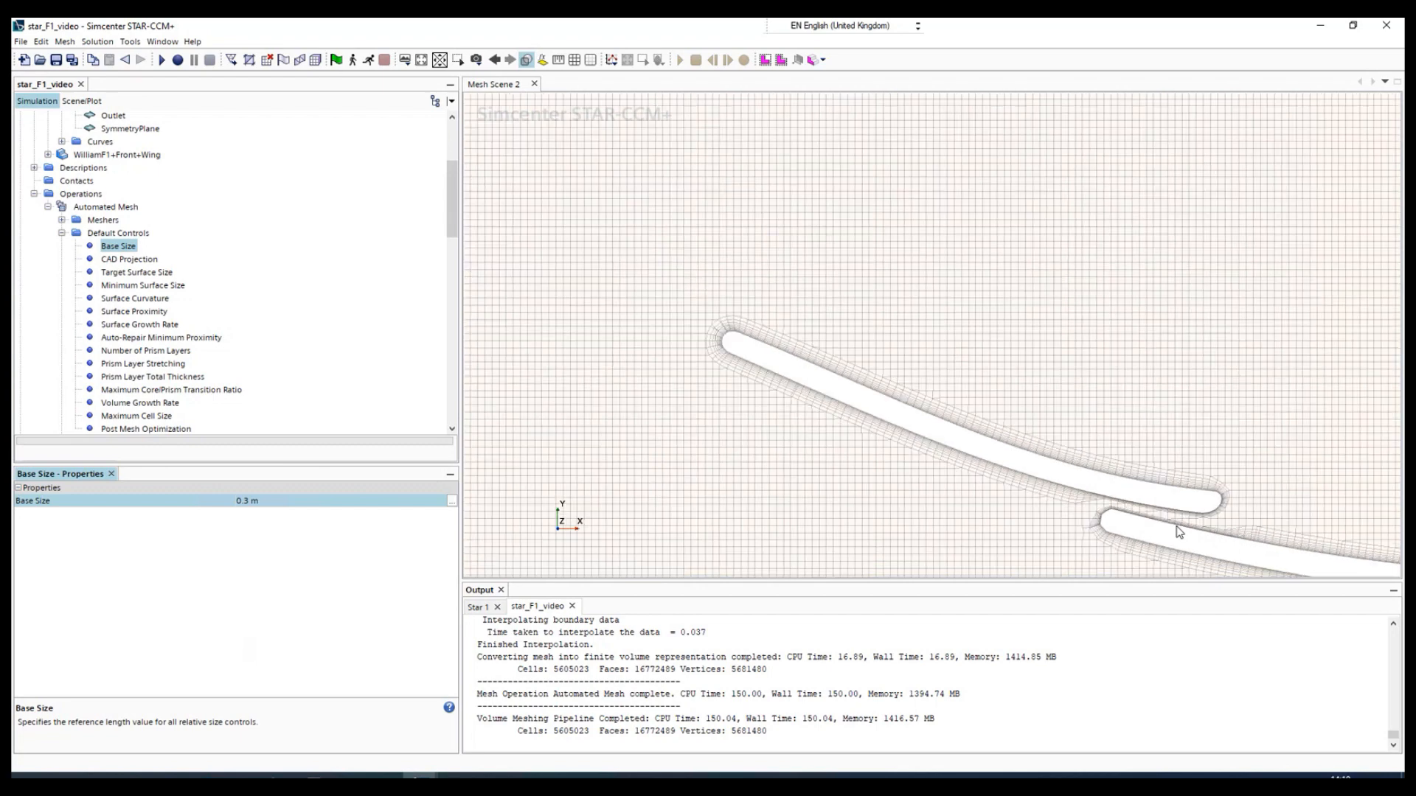
scroll(1084, 547, "down", 6)
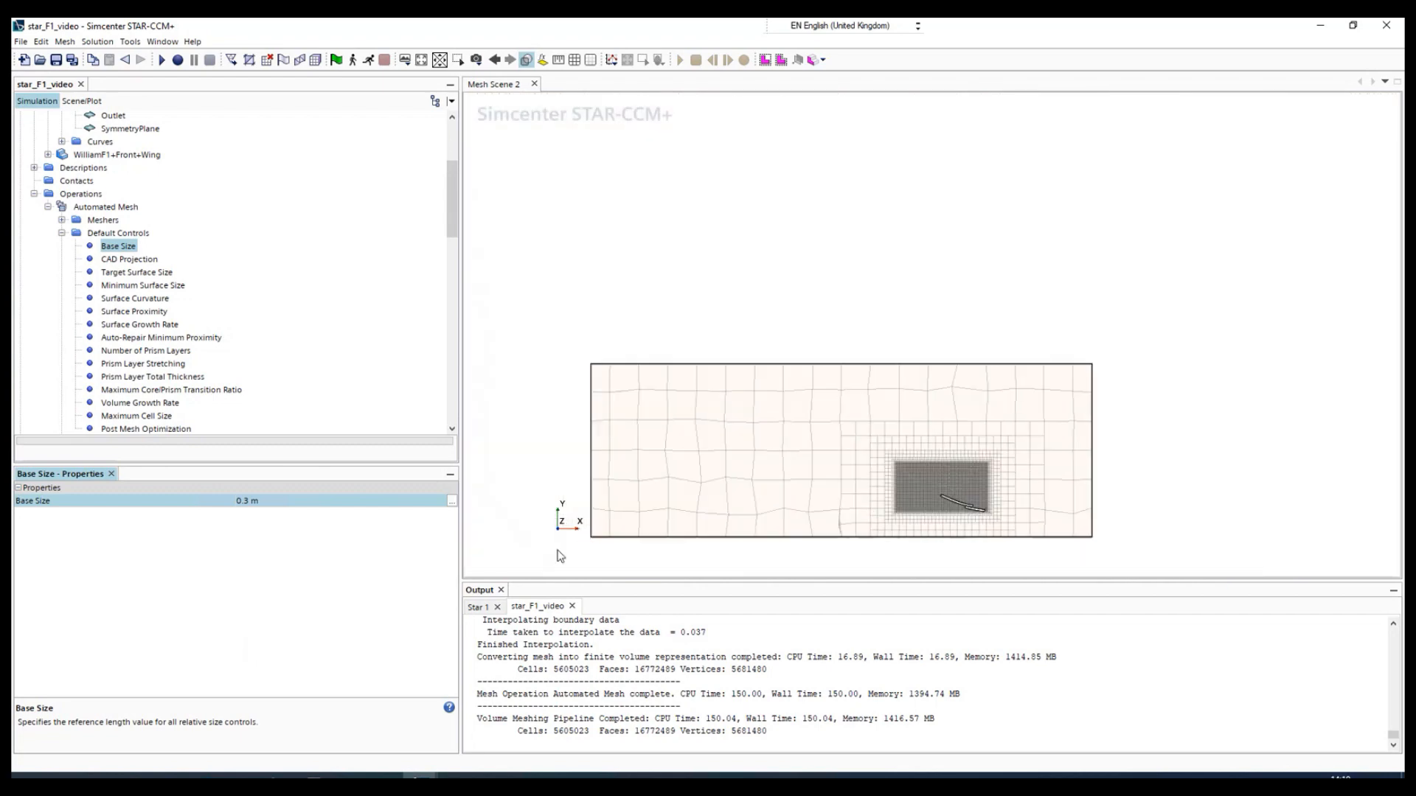